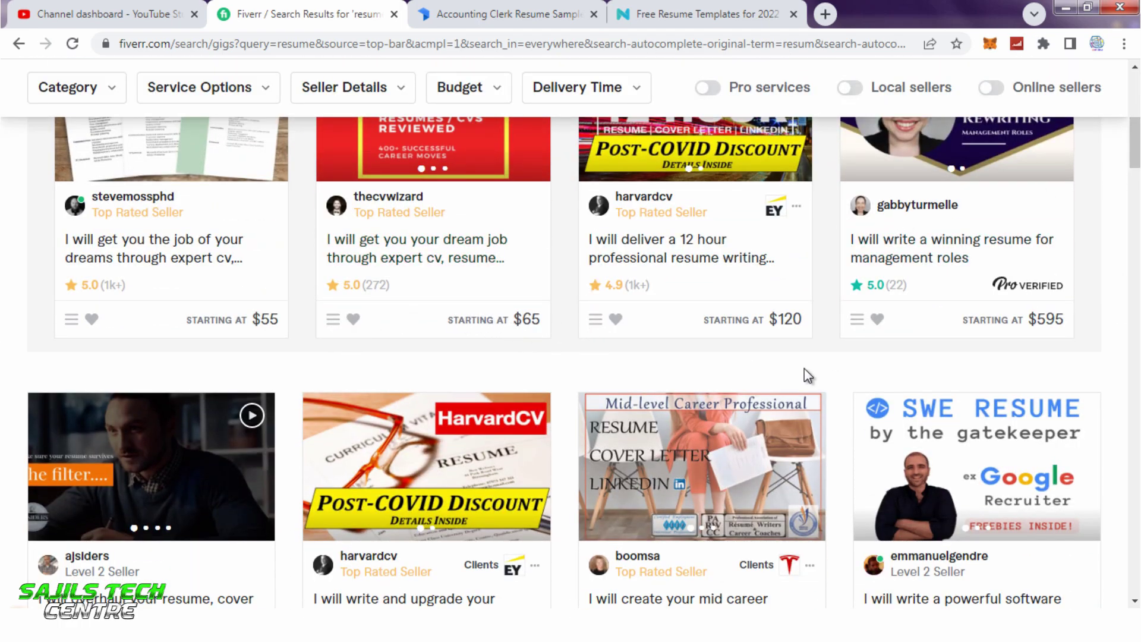
- Look through the resume gigs in the Fiverr search results, comparing their sellers, ratings and starting prices
left_click_drag(1139, 168, 1139, 212)
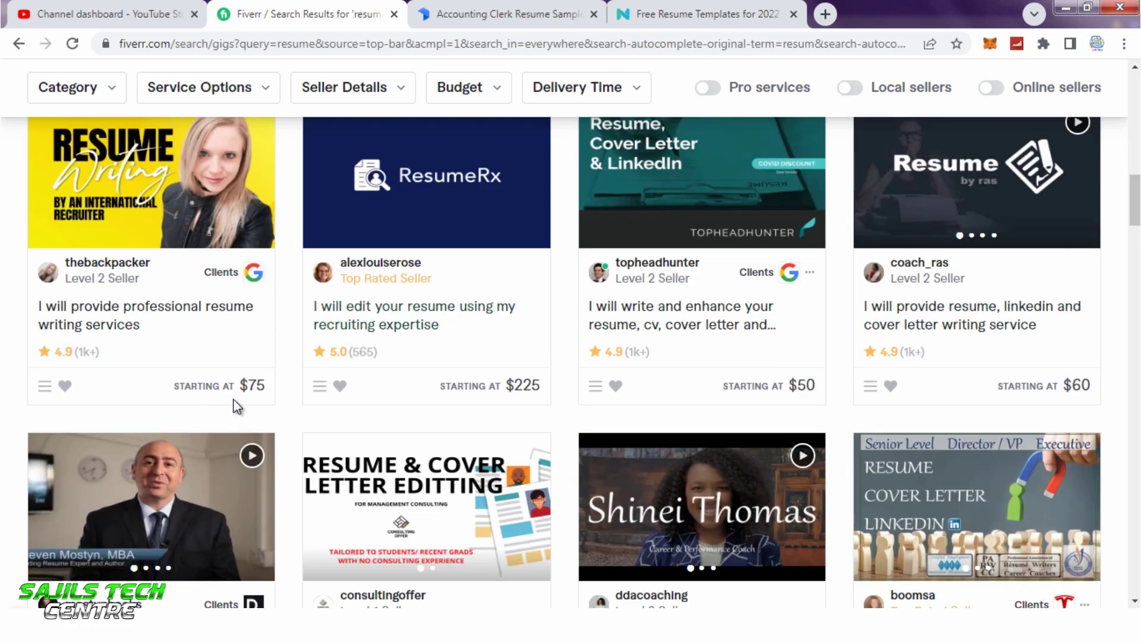
scroll(261, 410, "down", 2)
scroll(565, 357, "down", 4)
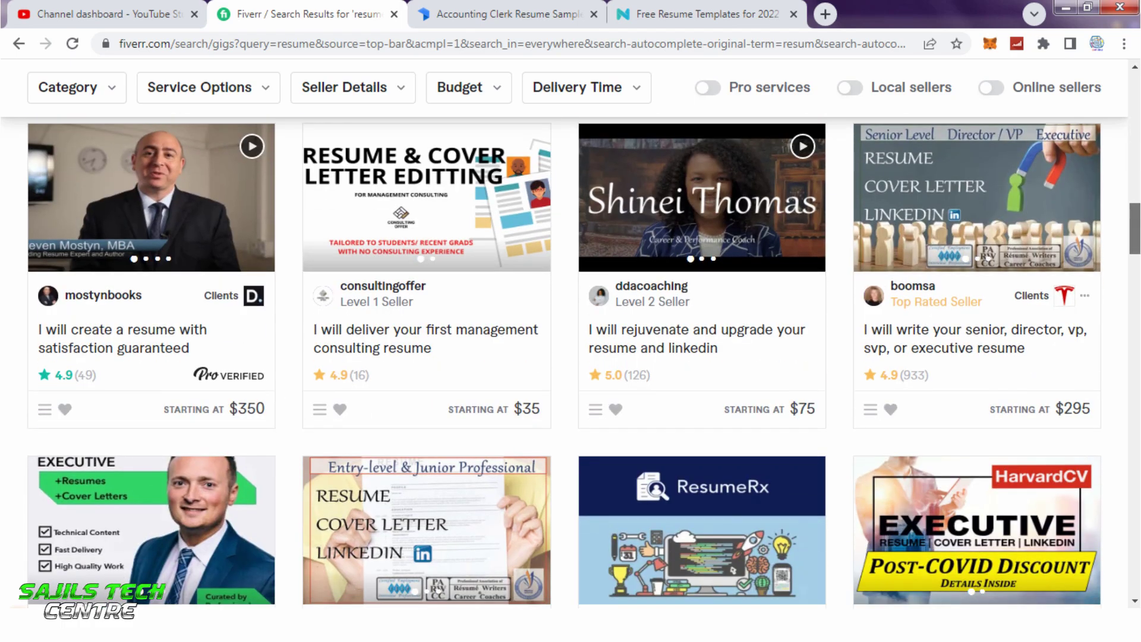
scroll(565, 356, "down", 4)
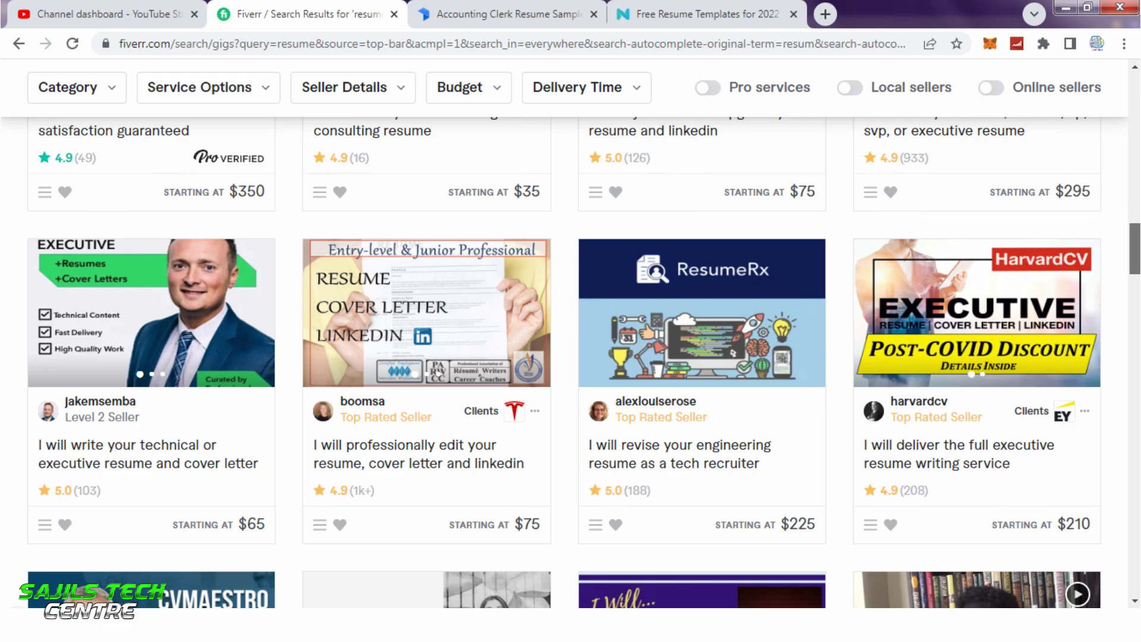
scroll(565, 357, "down", 3)
scroll(565, 357, "up", 20)
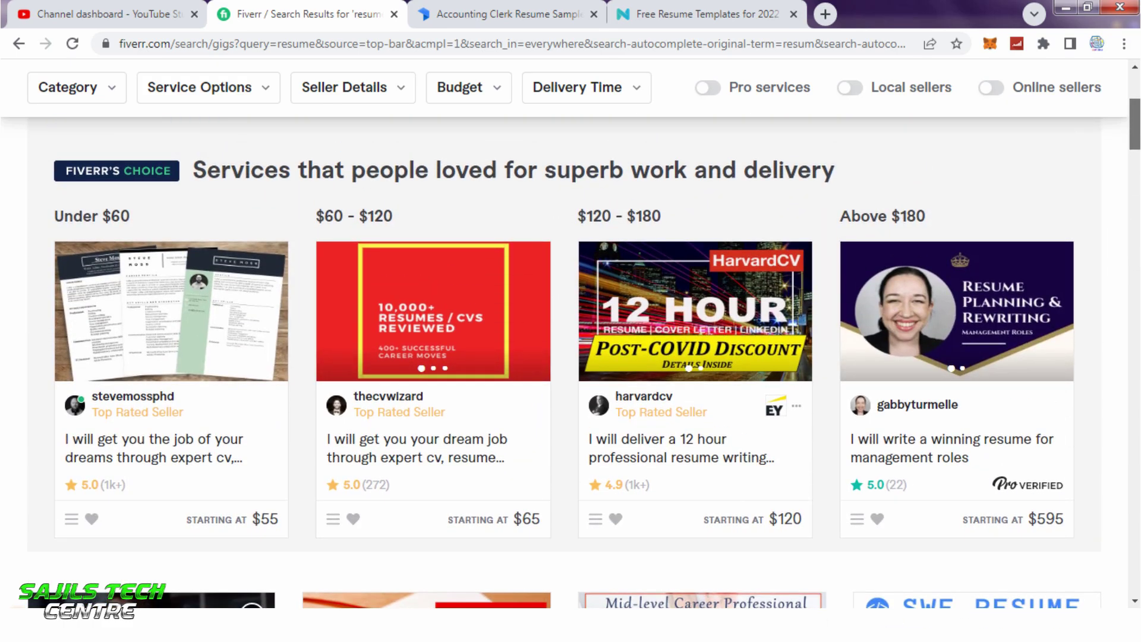
scroll(564, 357, "down", 4)
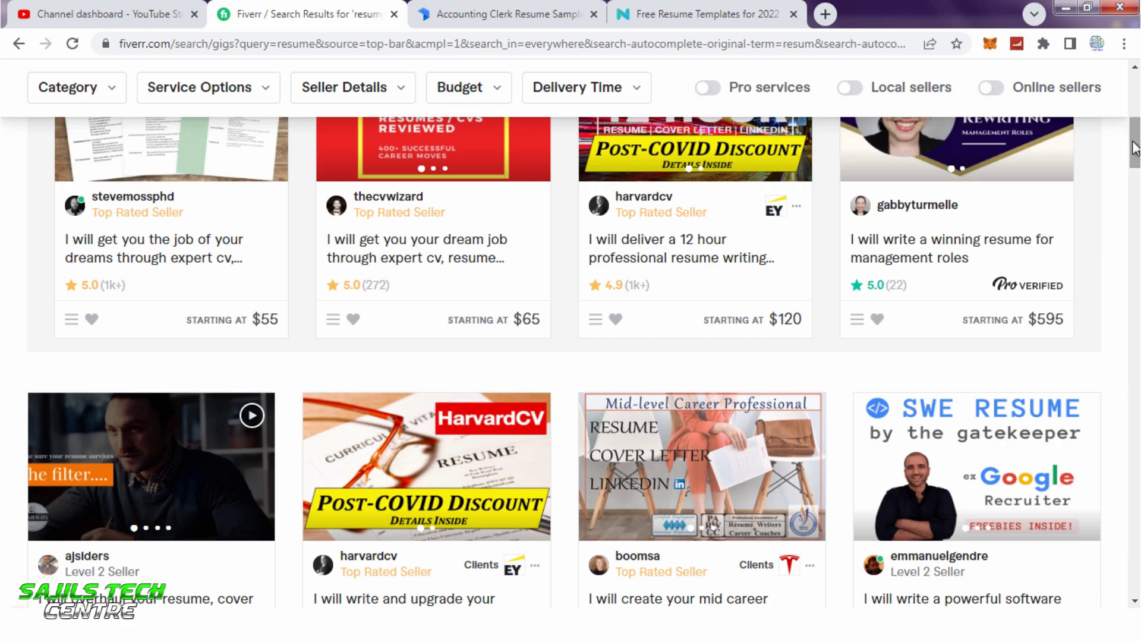
- Open the Fiverr's Choice gig priced under $60 in a new tab and check its orders in queue
scroll(1136, 140, "up", 2)
mouse_move(1137, 140)
left_mouse_down()
mouse_move(1137, 161)
mouse_move(1137, 134)
mouse_move(1136, 145)
left_mouse_up()
right_click(201, 321)
left_click(204, 327)
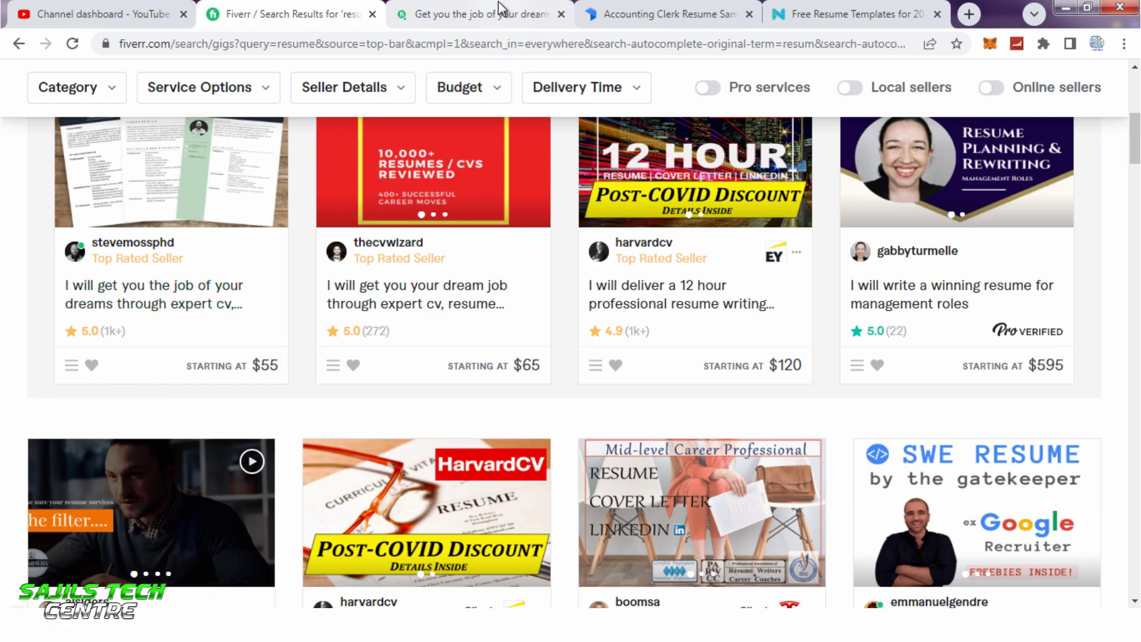
left_click(445, 21)
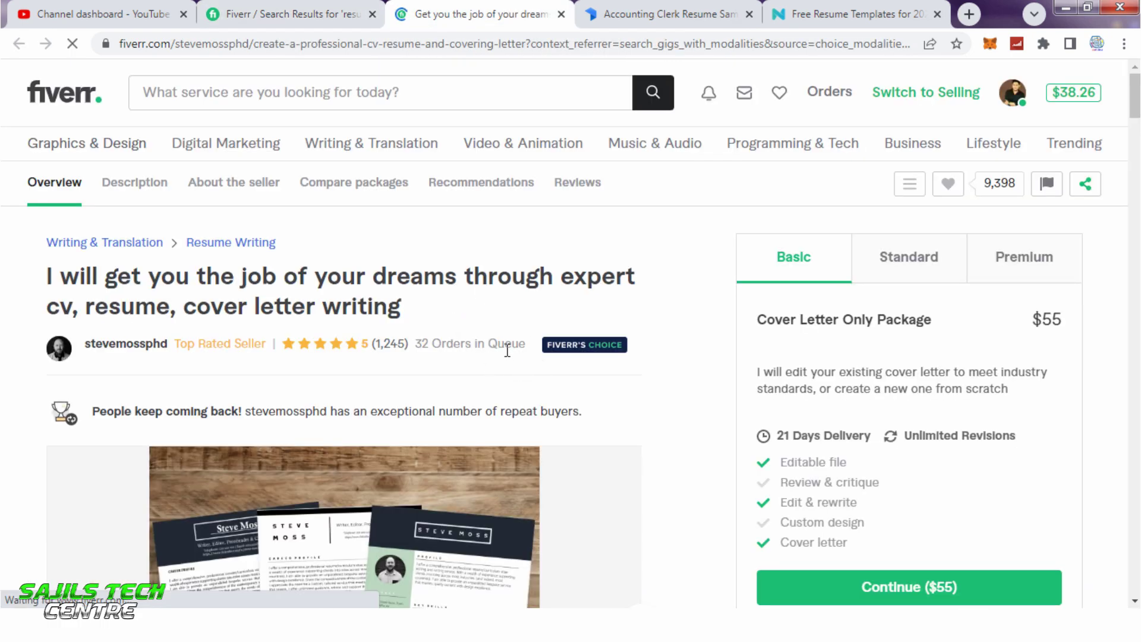
left_click_drag(526, 346, 430, 345)
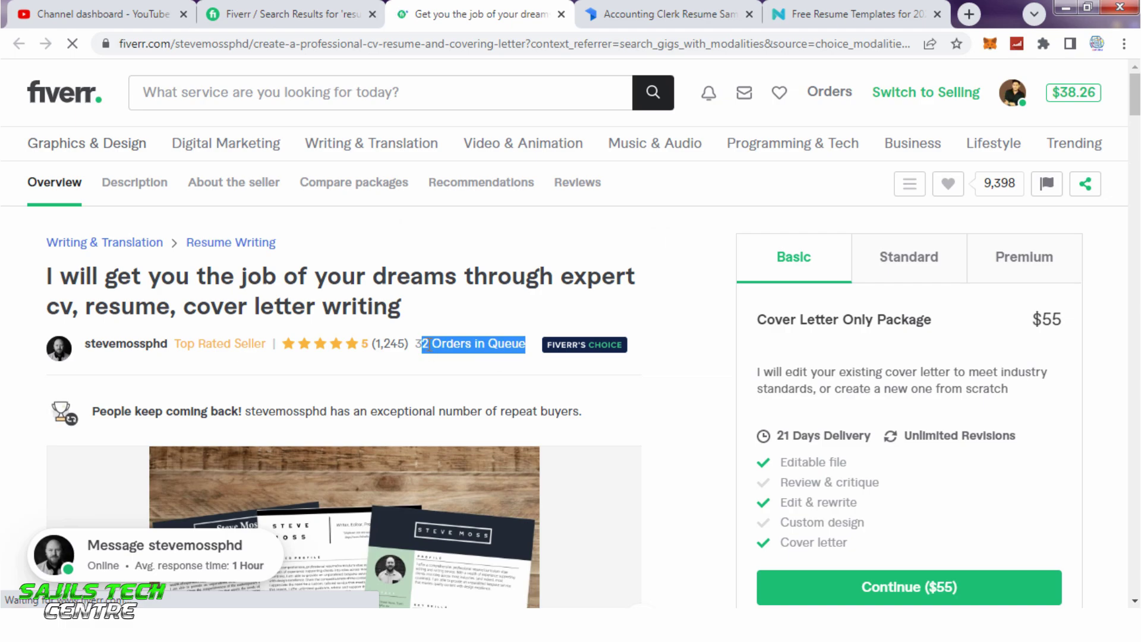
- Open the Calculator and multiply the $55 basic package price by the 32 queued orders
key("XF86Calculator")
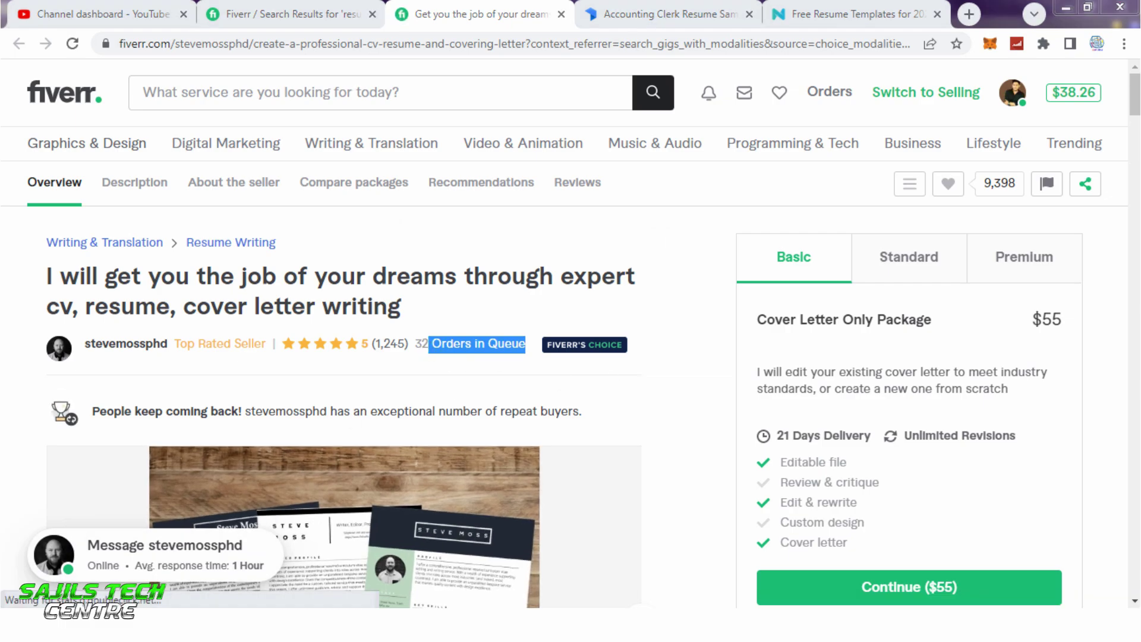
left_click(572, 319)
left_click(572, 318)
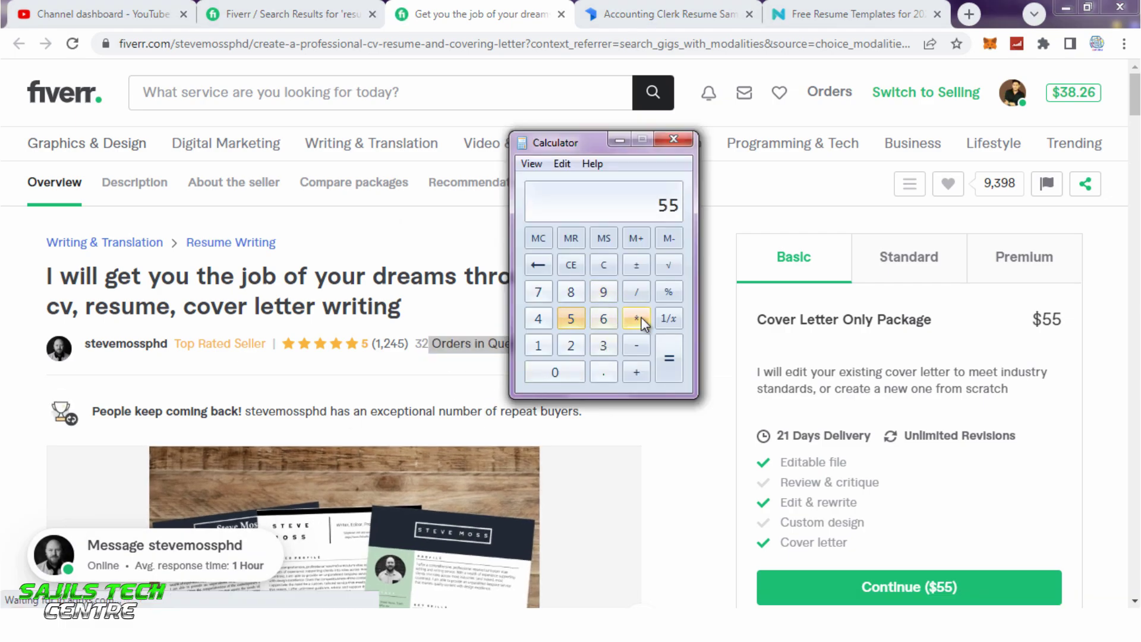
left_click(637, 319)
left_click(604, 346)
left_click(570, 345)
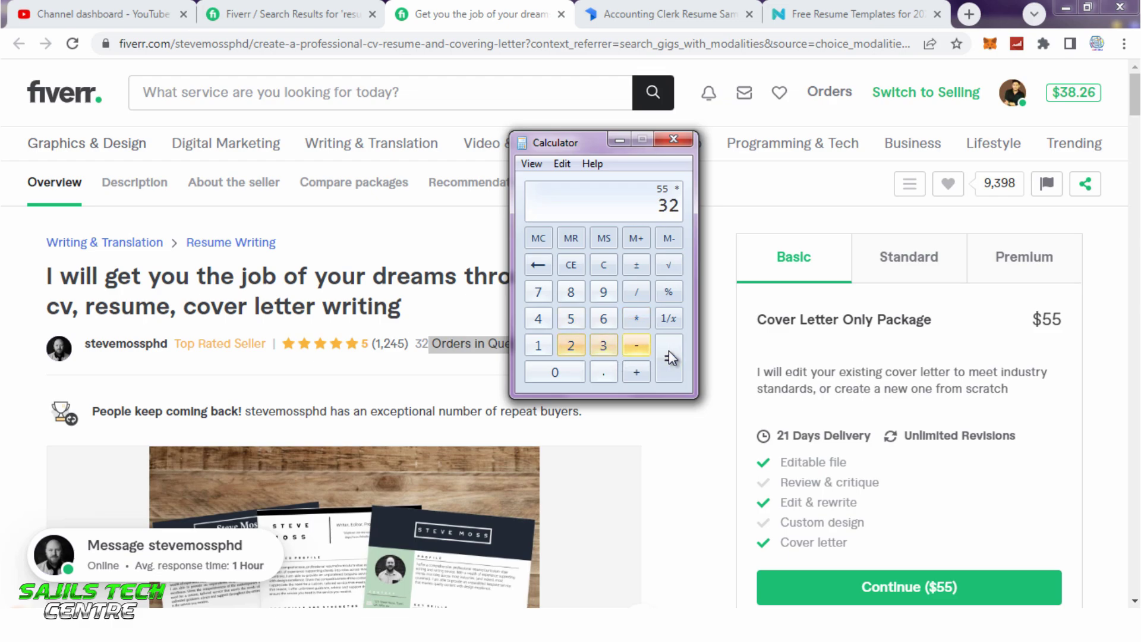
left_click(669, 350)
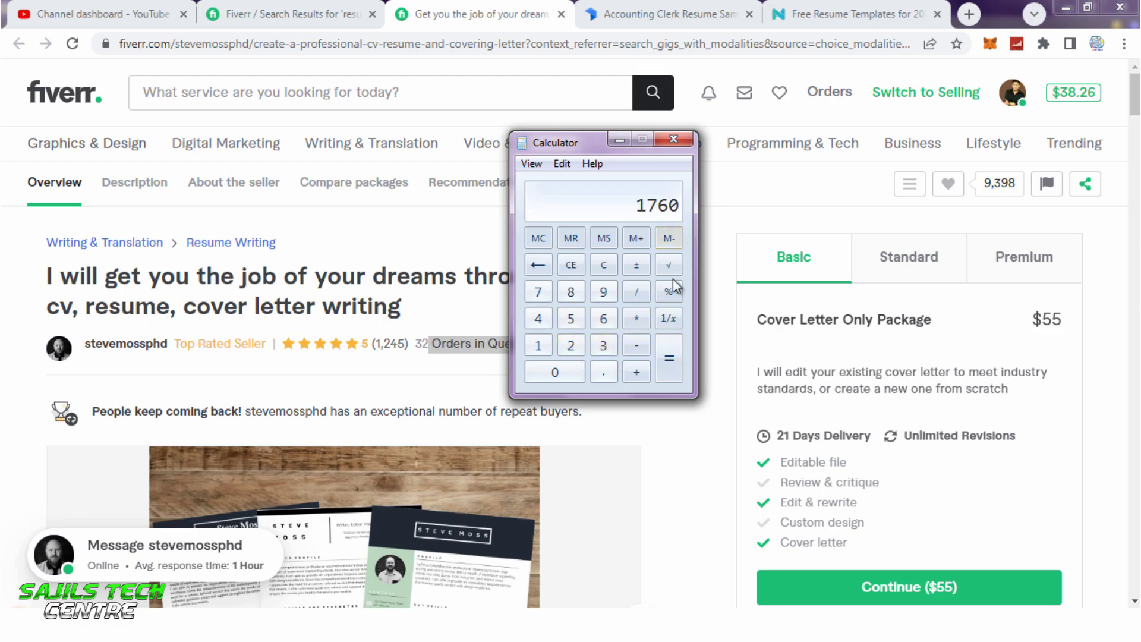
- Multiply the calculated product by 78, and close the Calculator and the gig's tab
left_click(627, 318)
left_click(549, 291)
left_click(572, 292)
left_click(670, 359)
left_click(674, 140)
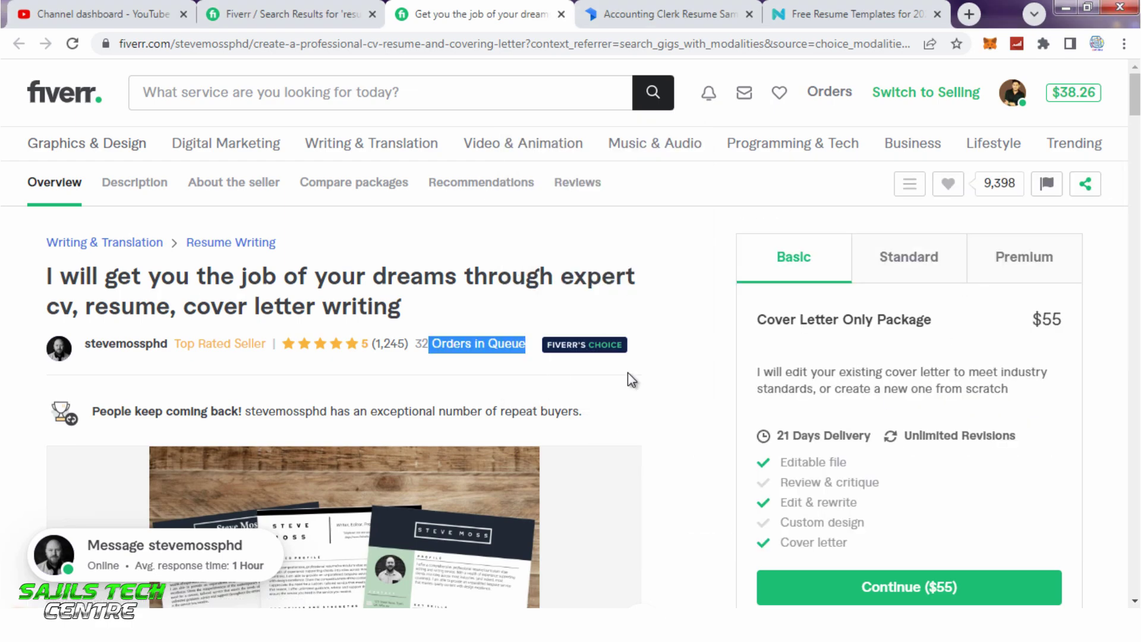
left_click(427, 391)
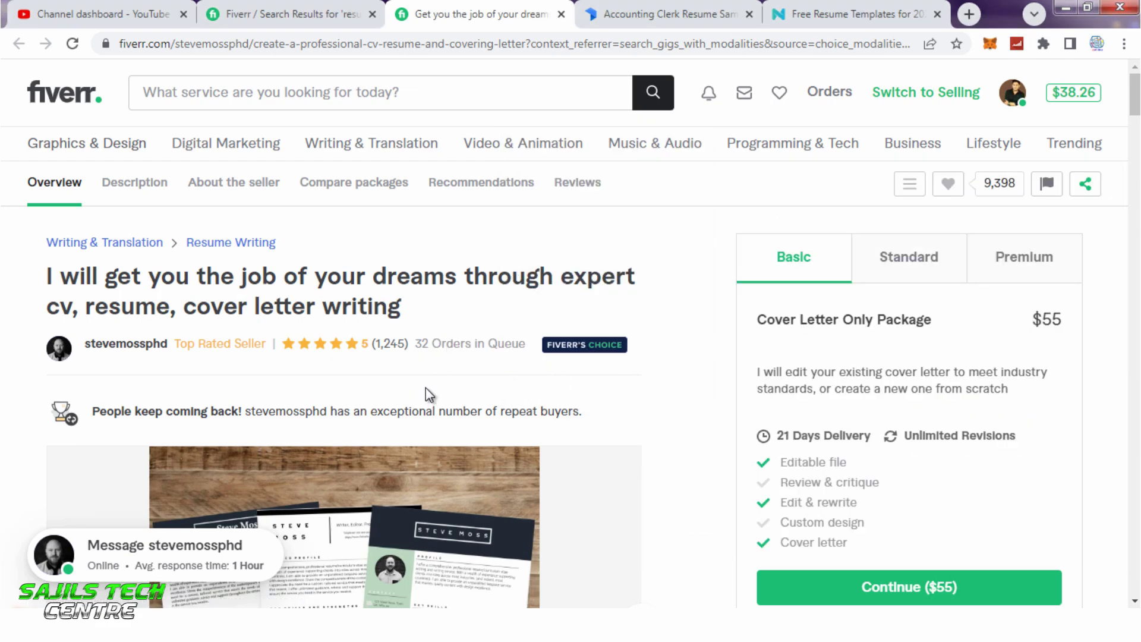
left_click(561, 14)
- Open the 12 hour professional resume writing gig in a new tab, review its queue and basic package, and close it
scroll(660, 297, "down", 2)
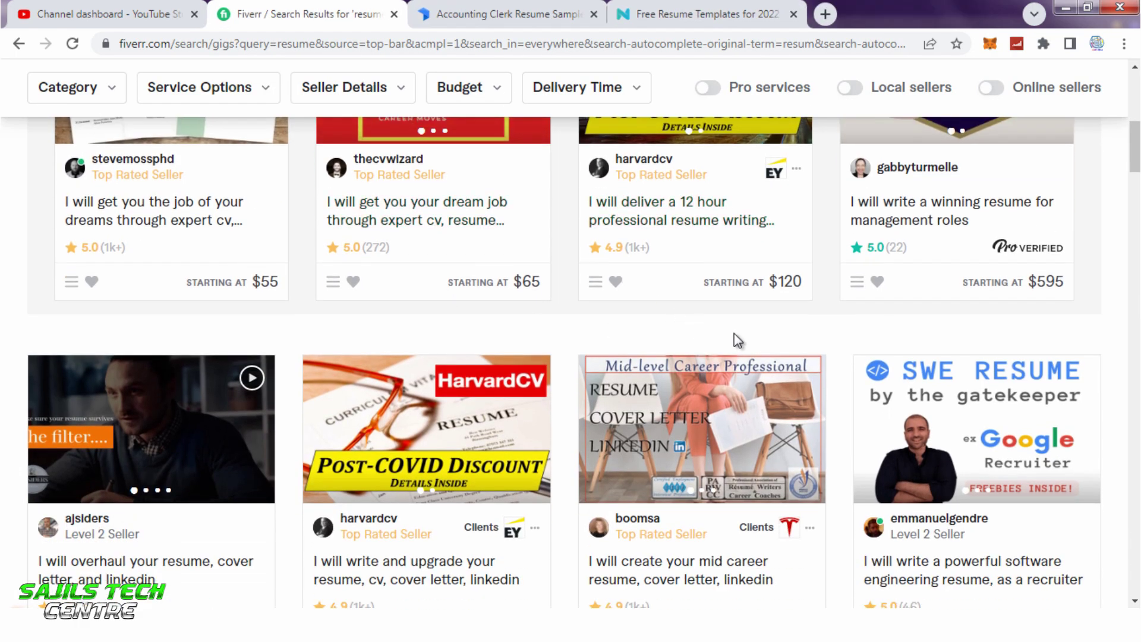
right_click(684, 220)
left_click(737, 225)
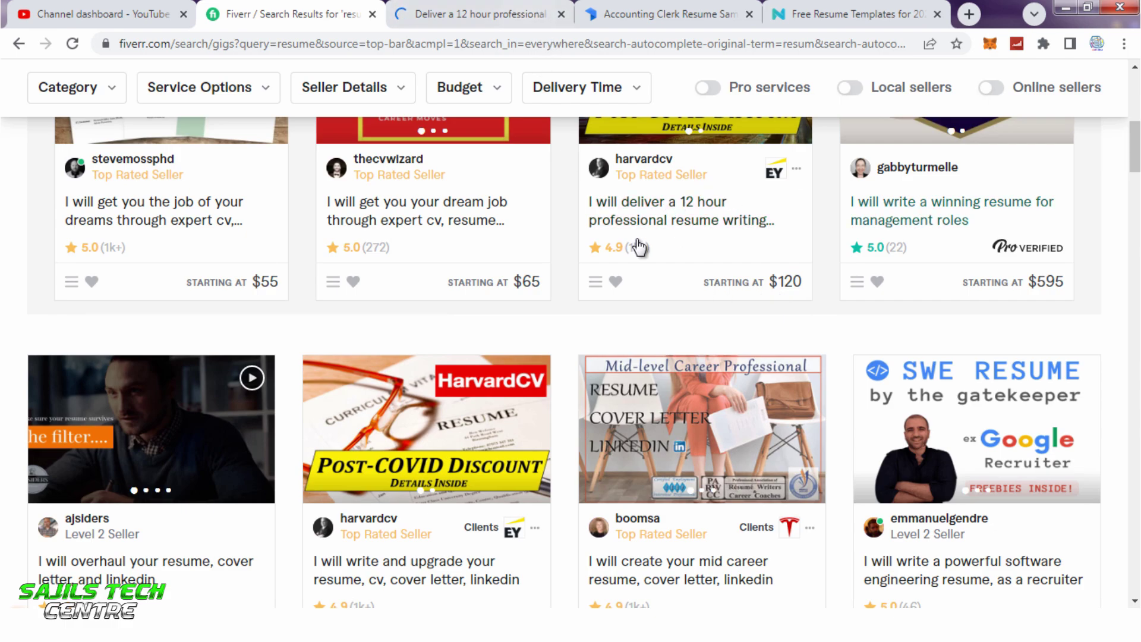
left_click(464, 15)
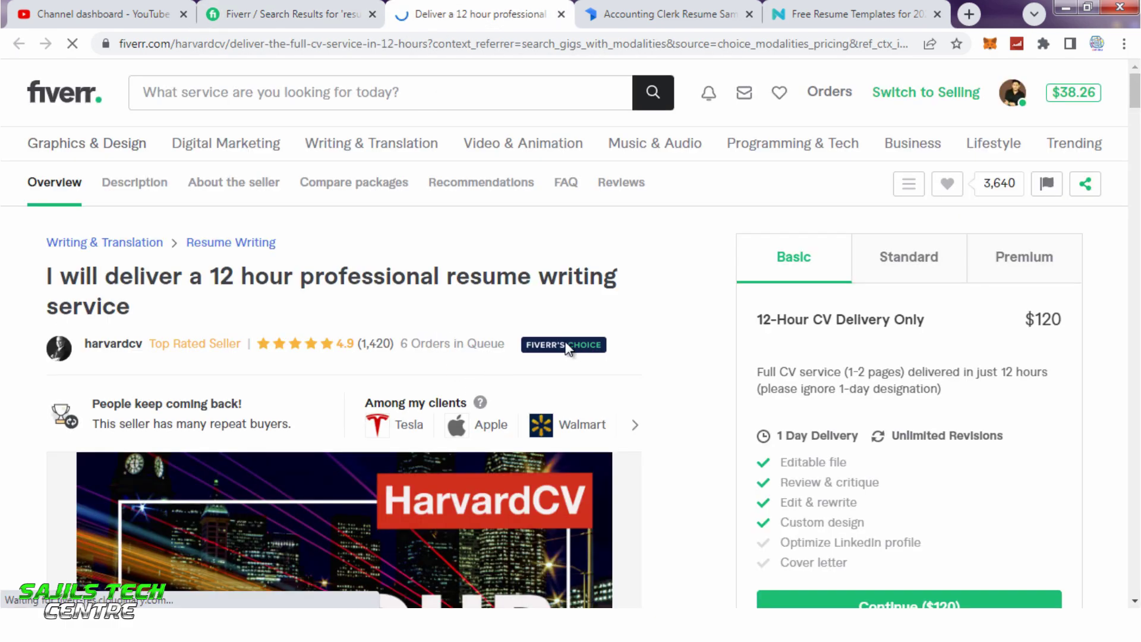
scroll(595, 348, "down", 3)
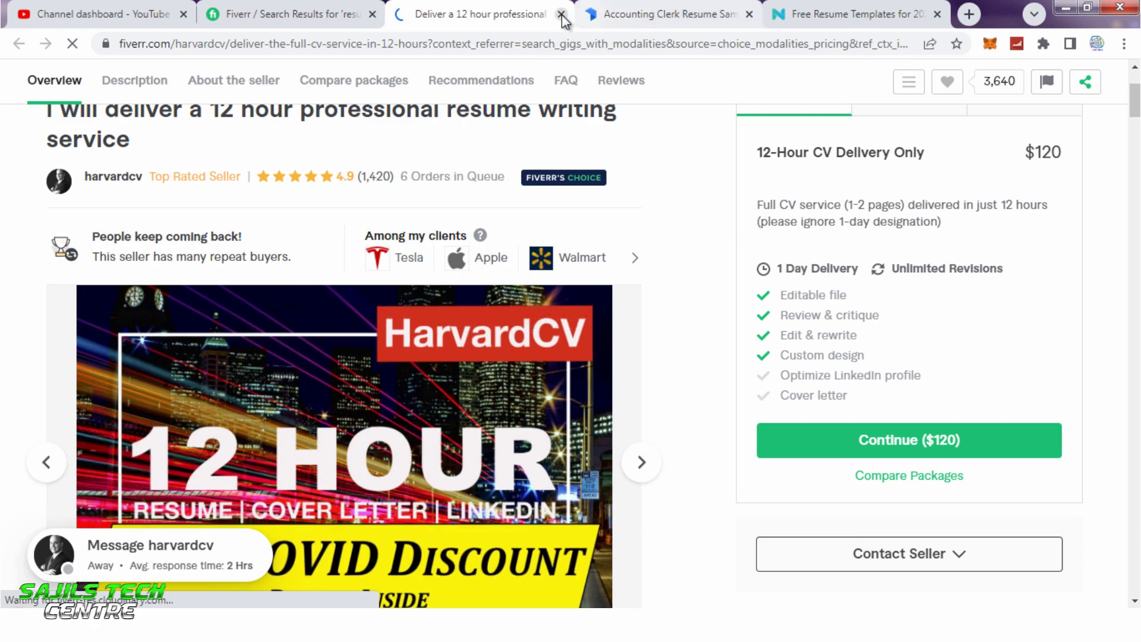
key("ctrl+w")
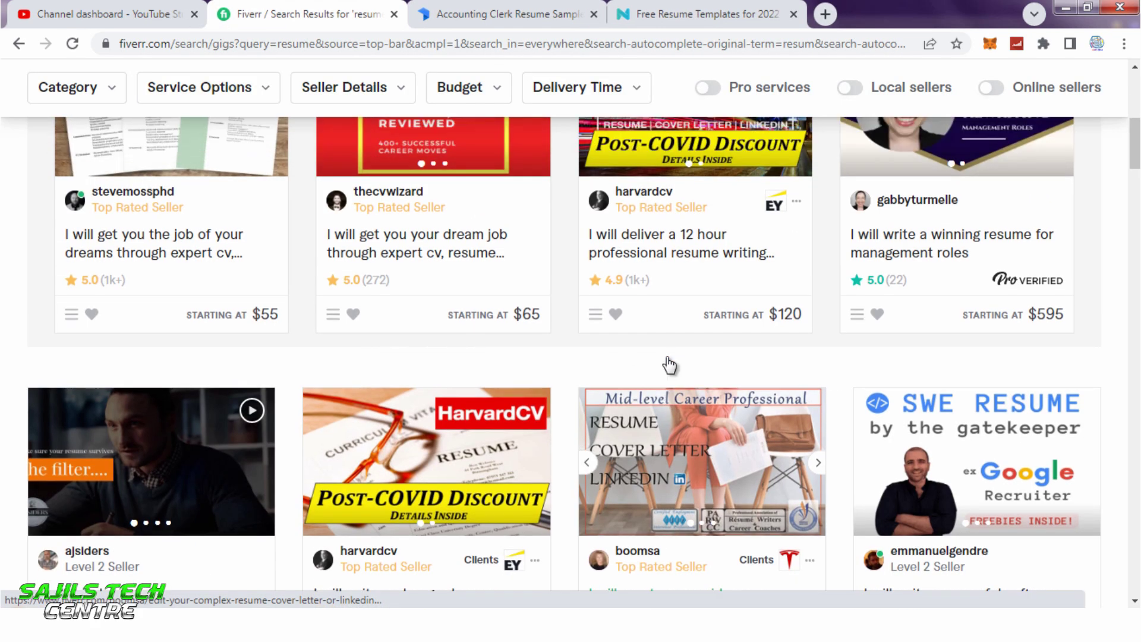
- Review the resume search results again from the top, examining the prices and review counts of the regular listings
scroll(669, 365, "up", 4)
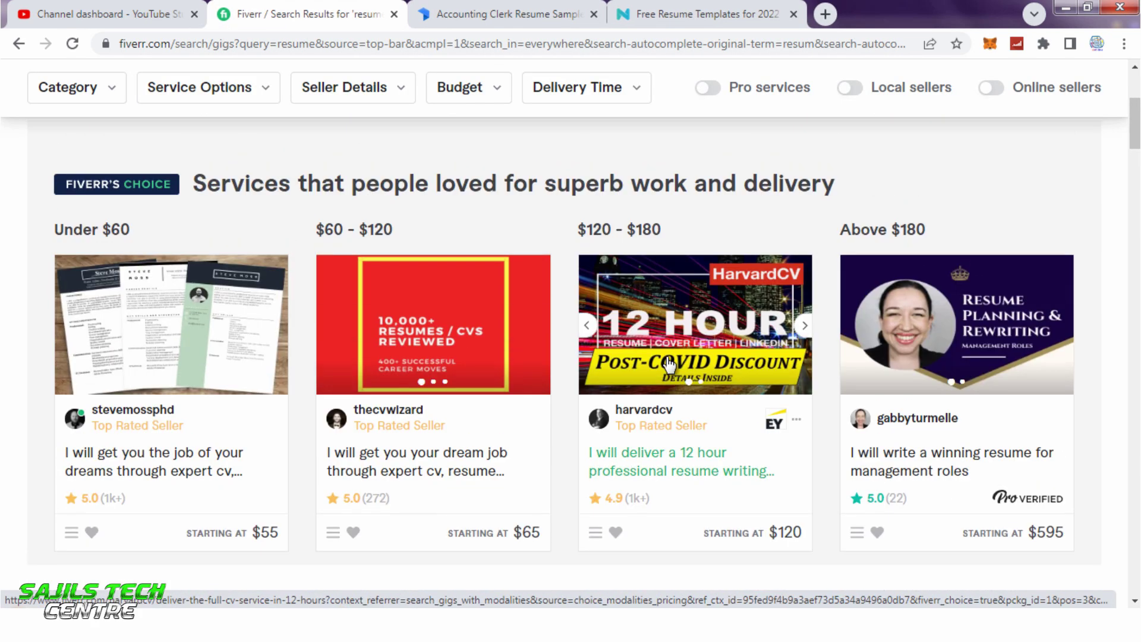
scroll(669, 365, "up", 5)
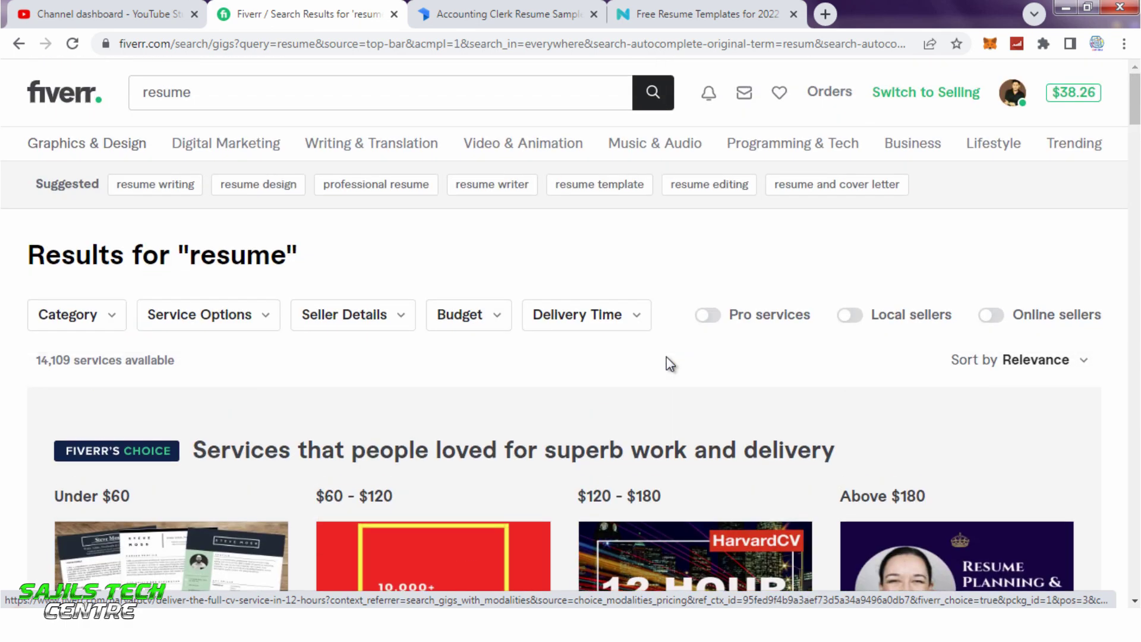
scroll(665, 357, "down", 7)
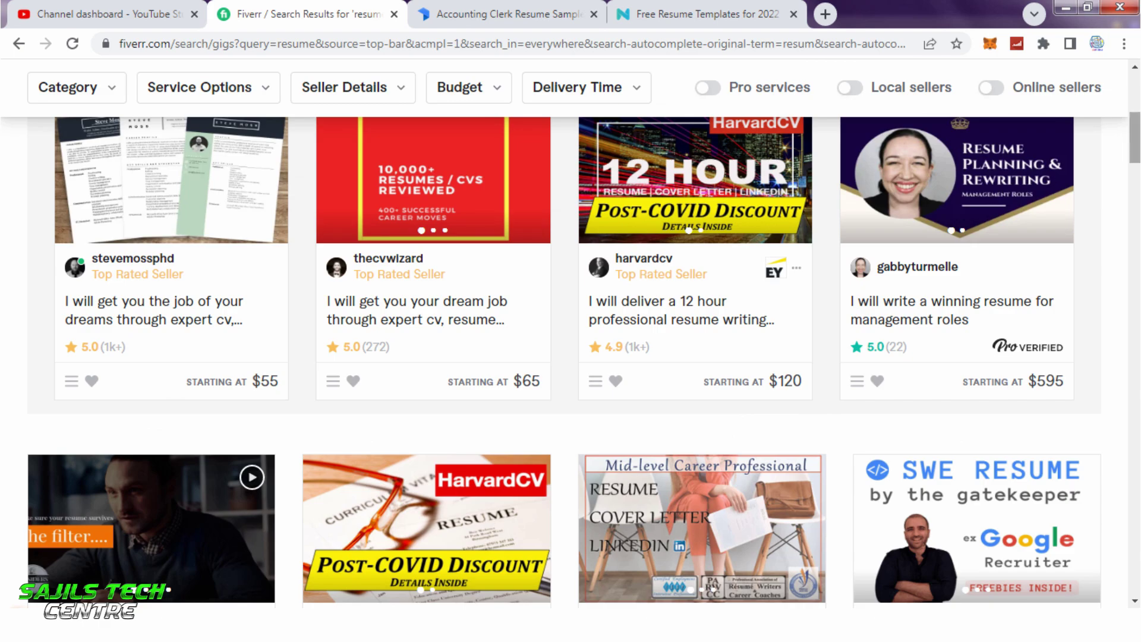
scroll(571, 363, "down", 4)
scroll(570, 363, "down", 5)
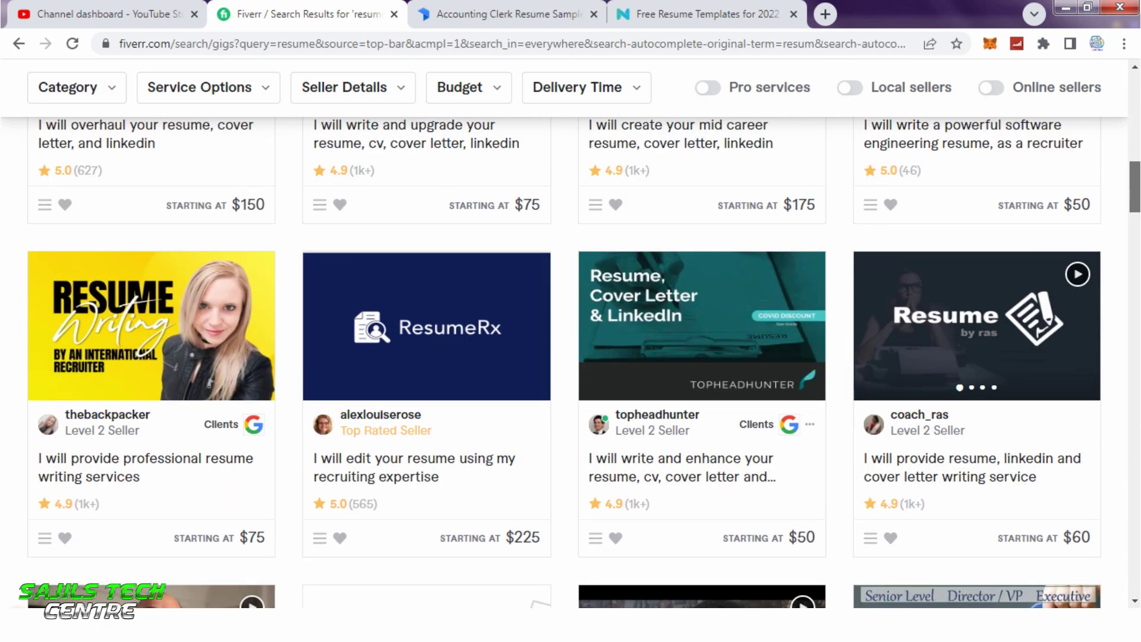
scroll(571, 363, "down", 5)
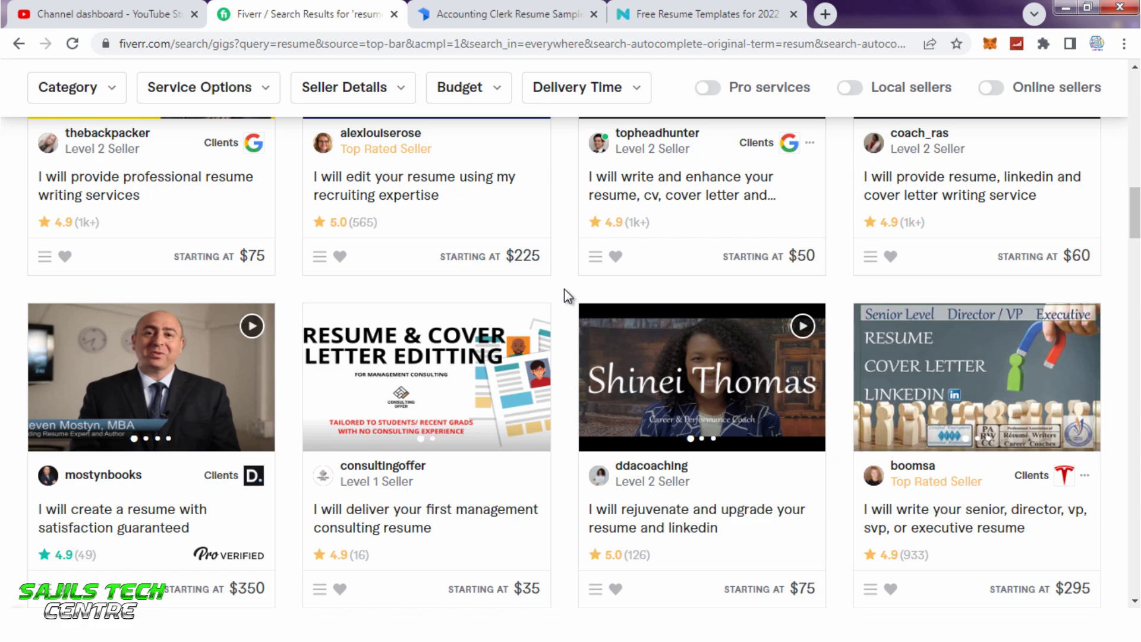
scroll(565, 295, "down", 4)
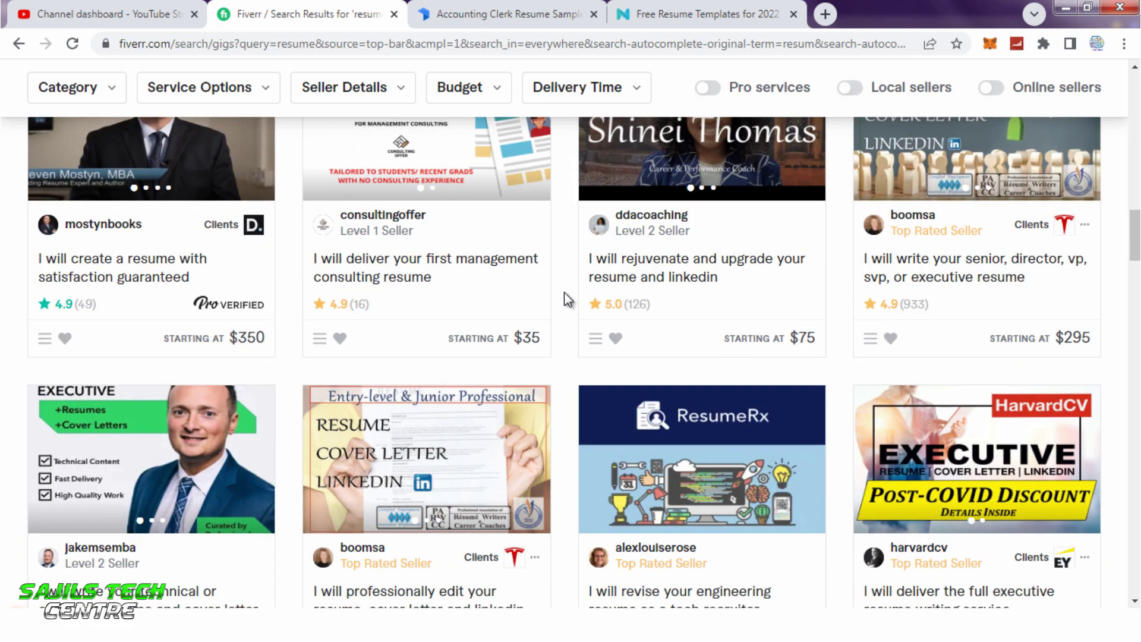
- Switch to the Zety accounting clerk resume article and open its Accounting Manager Resume Sample guide in a new tab
left_click(492, 8)
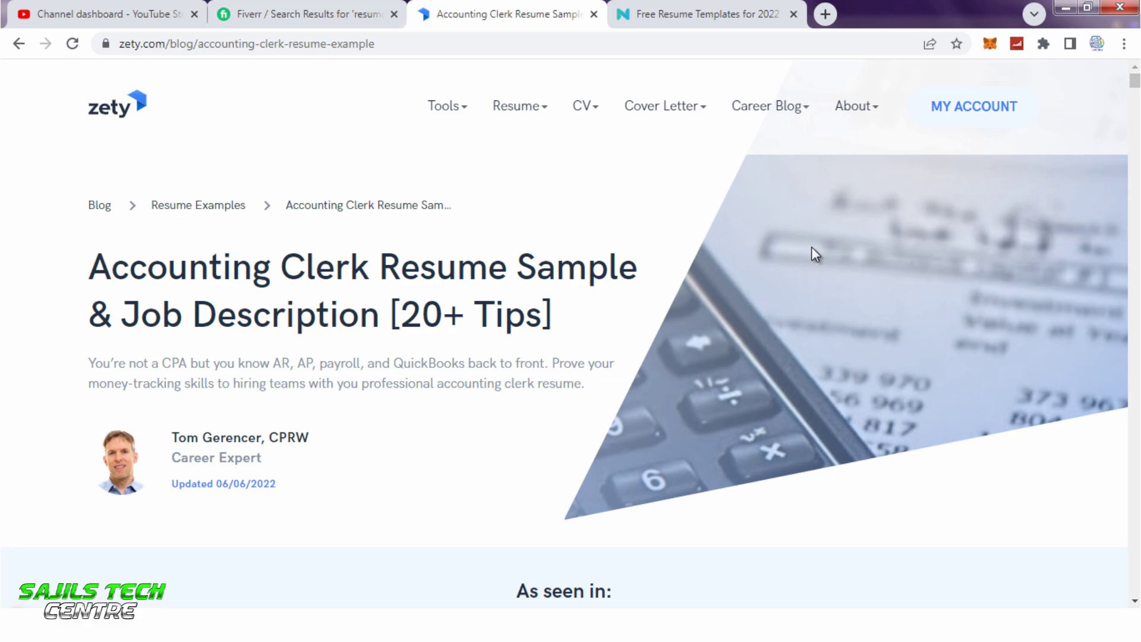
left_click_drag(1134, 82, 1136, 130)
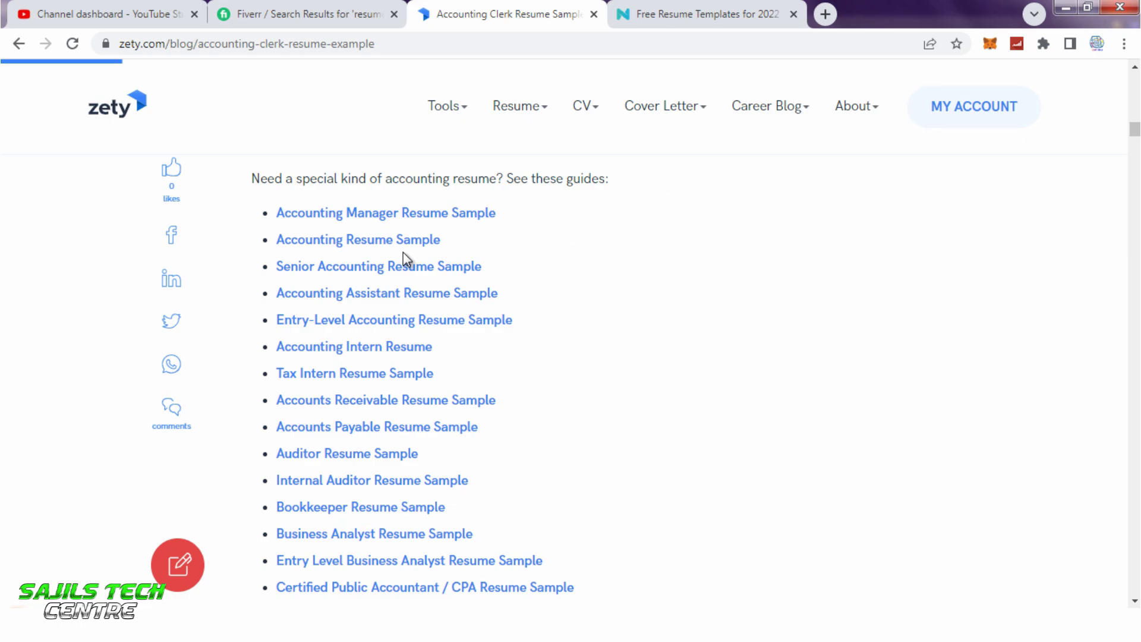
right_click(357, 220)
left_click(386, 224)
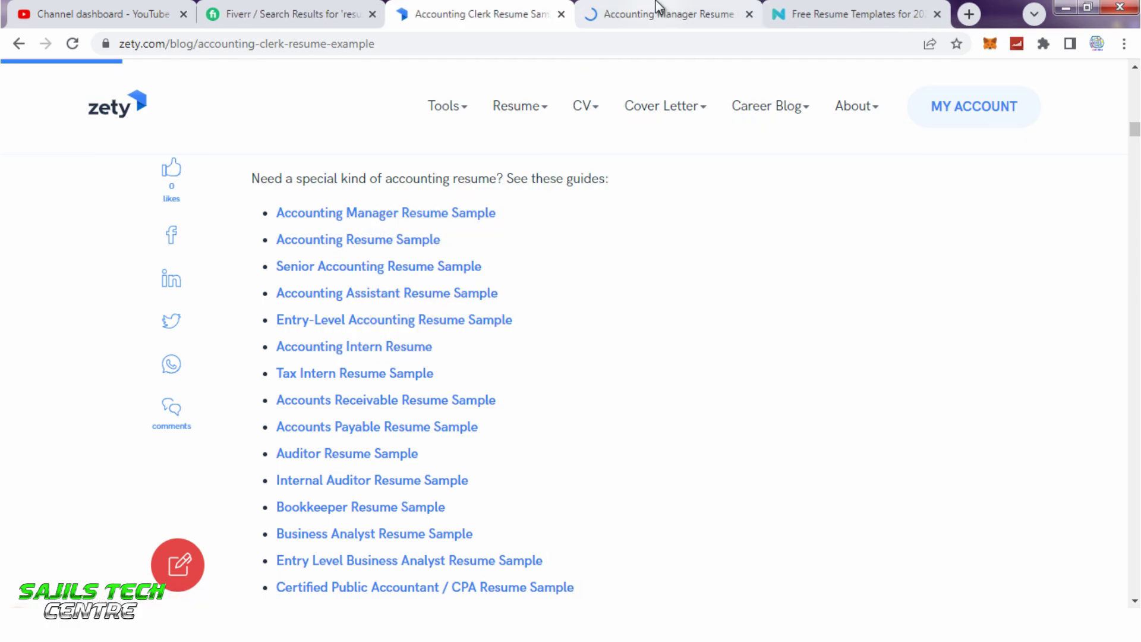
left_click(657, 9)
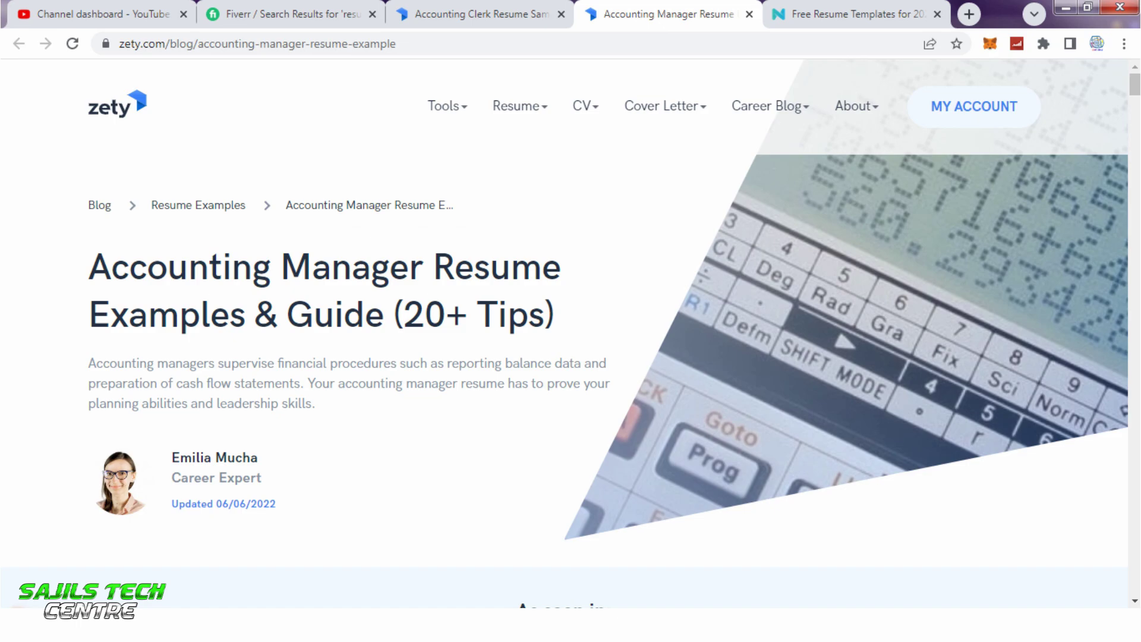
- Find the Accounting Manager Resume Sample in the guide and highlight its contact details block
left_click_drag(1135, 87, 1139, 262)
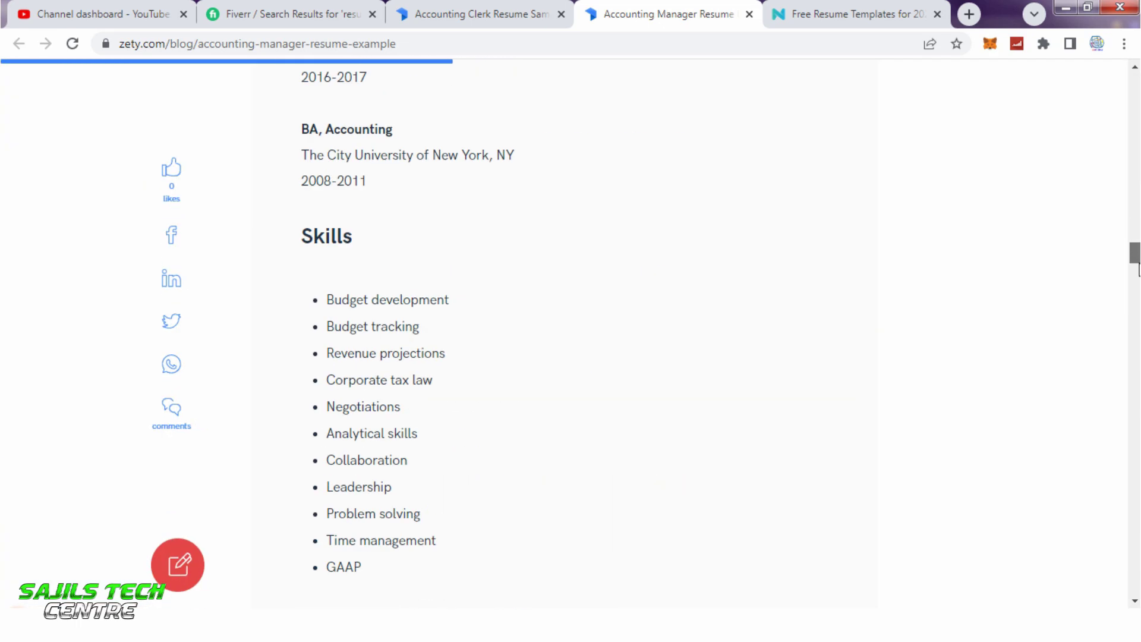
scroll(512, 277, "up", 10)
scroll(512, 278, "up", 15)
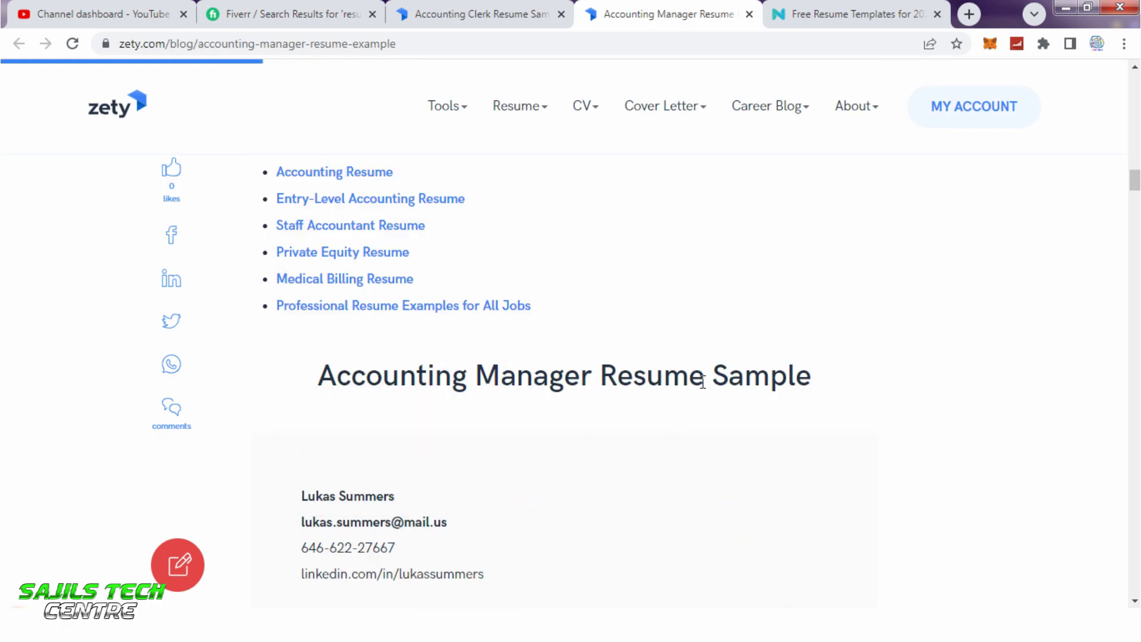
scroll(776, 388, "down", 2)
scroll(749, 383, "down", 3)
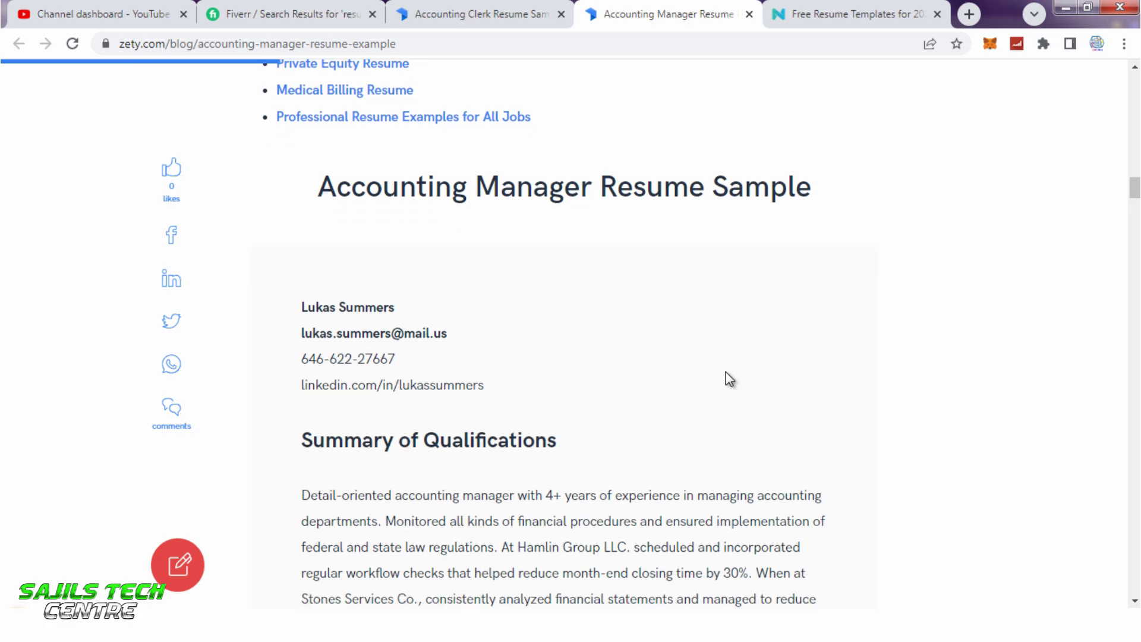
left_click_drag(514, 252, 299, 161)
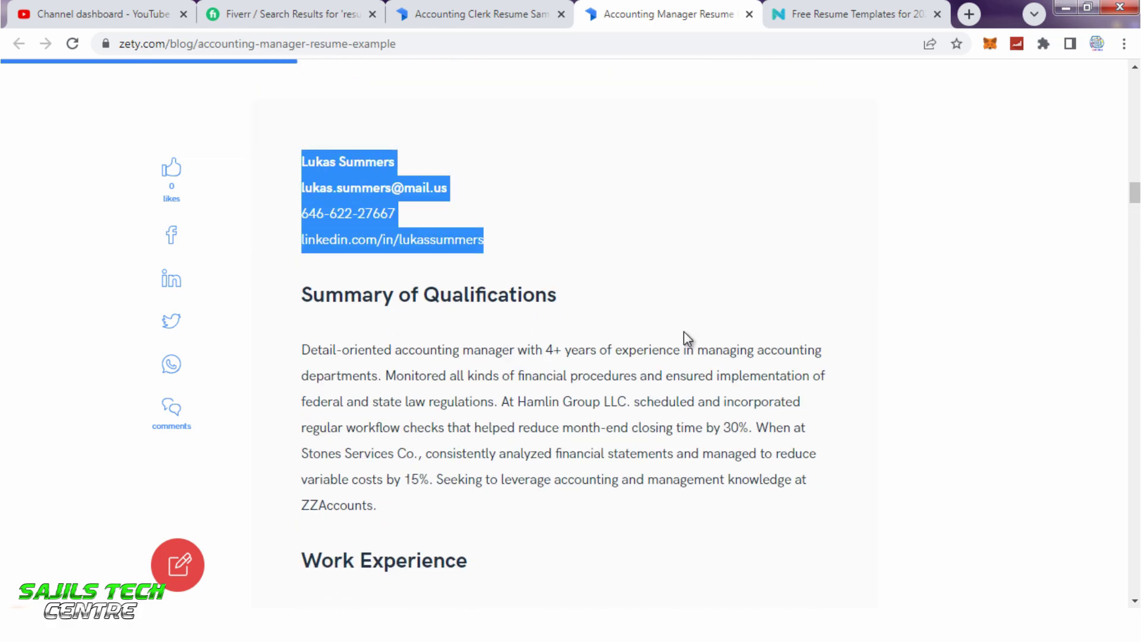
- Read the sample resume's work experience, key achievements and education sections down to the skills list
scroll(684, 333, "down", 9)
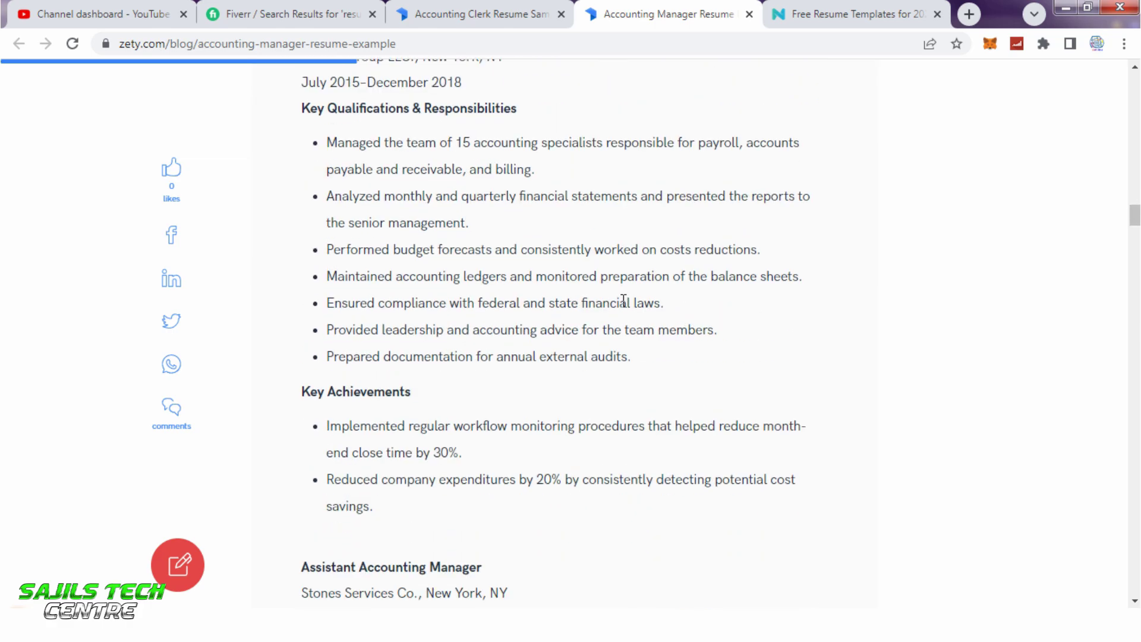
scroll(623, 312, "down", 5)
scroll(595, 323, "down", 1)
scroll(583, 333, "down", 6)
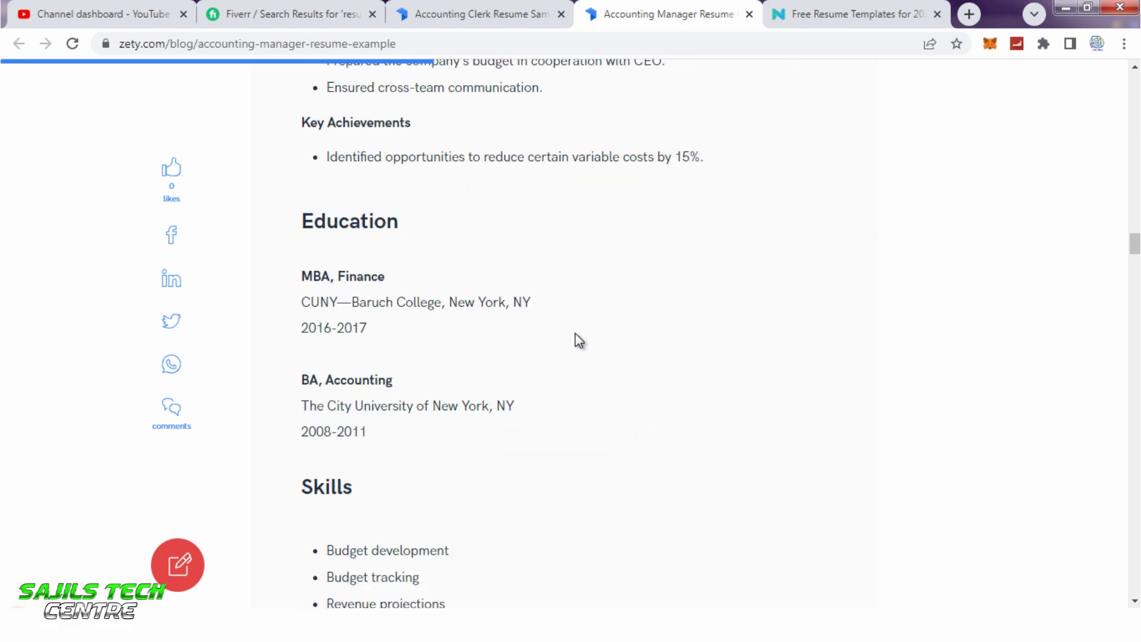
- Reread the sample resume's work experience, key achievements and education sections, highlighting the BA, Accounting entry
scroll(575, 336, "up", 15)
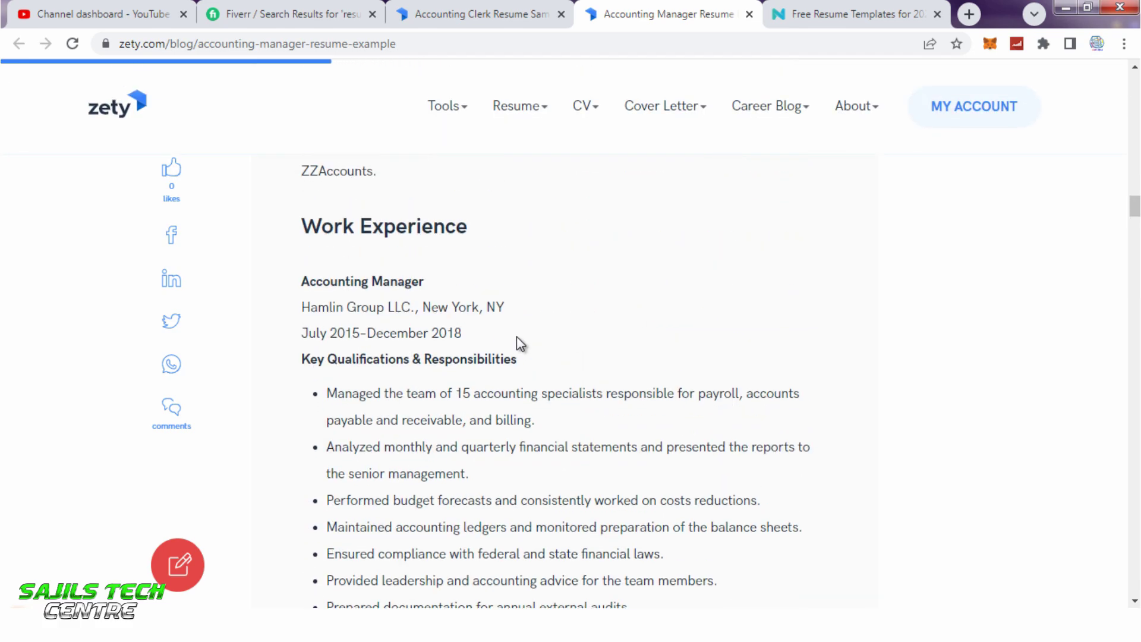
scroll(526, 384, "down", 10)
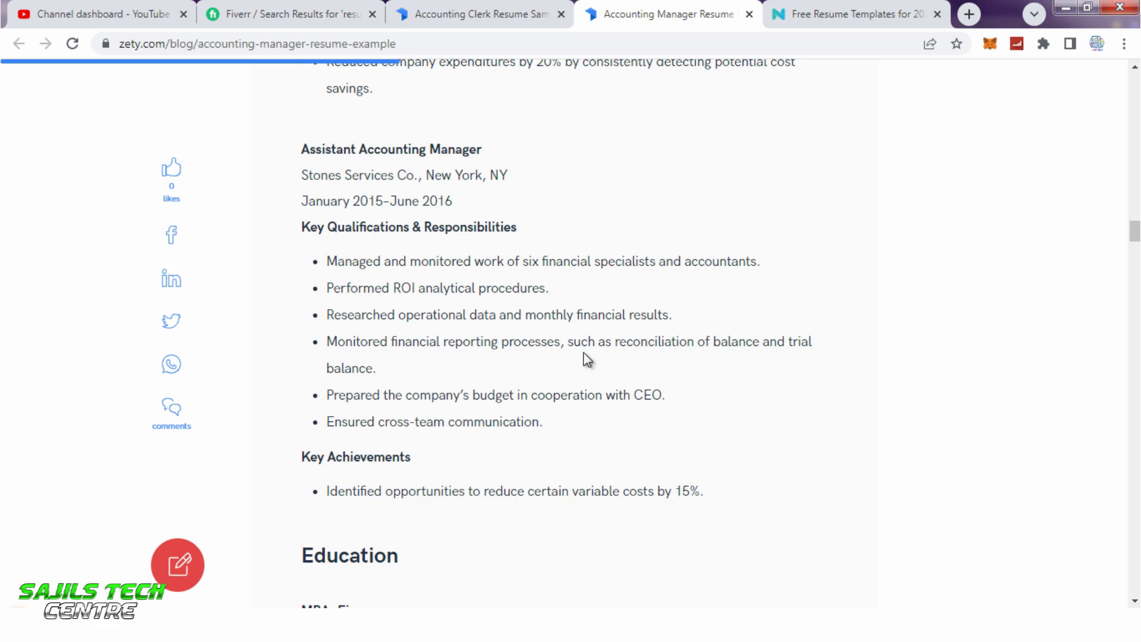
scroll(588, 359, "down", 3)
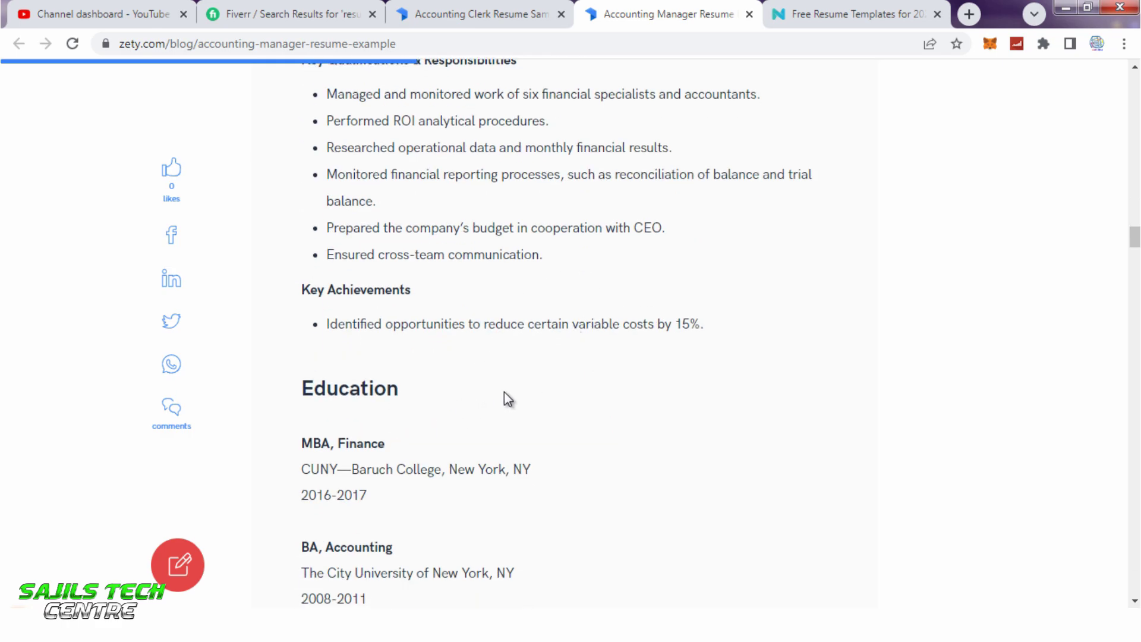
scroll(508, 392, "down", 3)
scroll(506, 355, "down", 1)
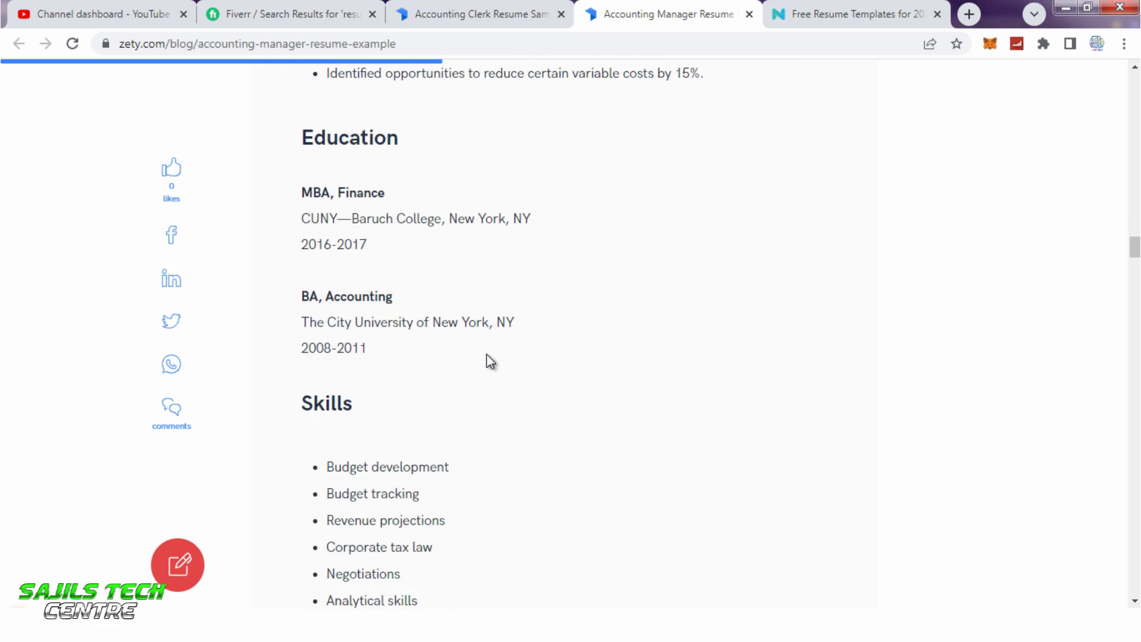
left_click_drag(391, 353, 301, 284)
left_click(542, 324)
scroll(550, 323, "down", 1)
scroll(549, 327, "down", 3)
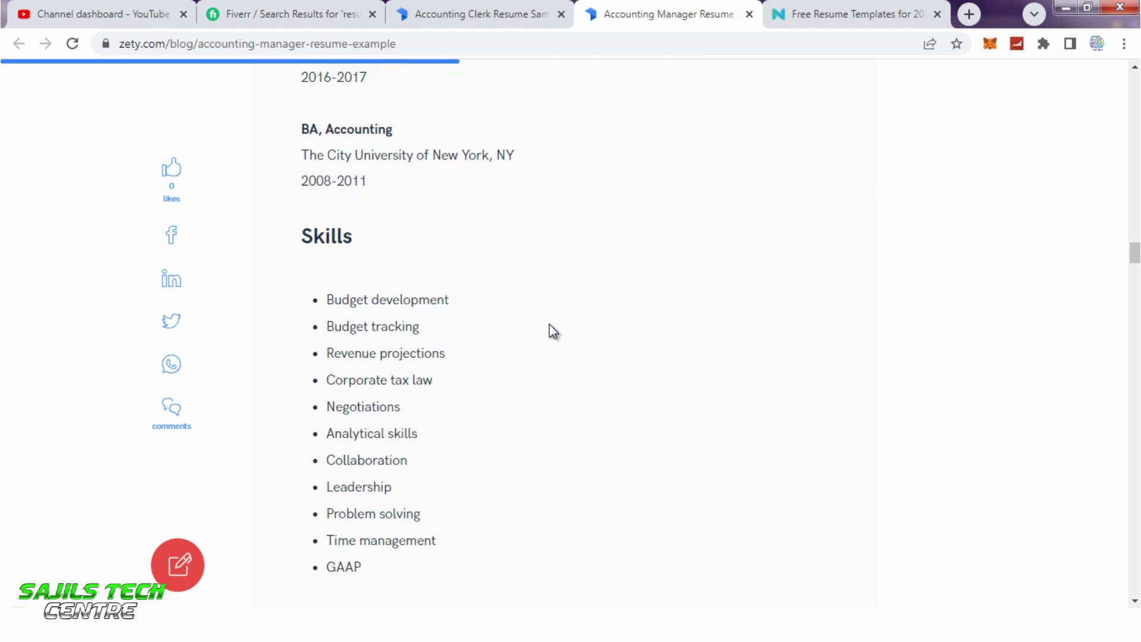
- Highlight the sample's skills list, and read on through certifications, membership and the resume format and objective advice
left_click_drag(394, 493, 311, 230)
scroll(620, 388, "down", 6)
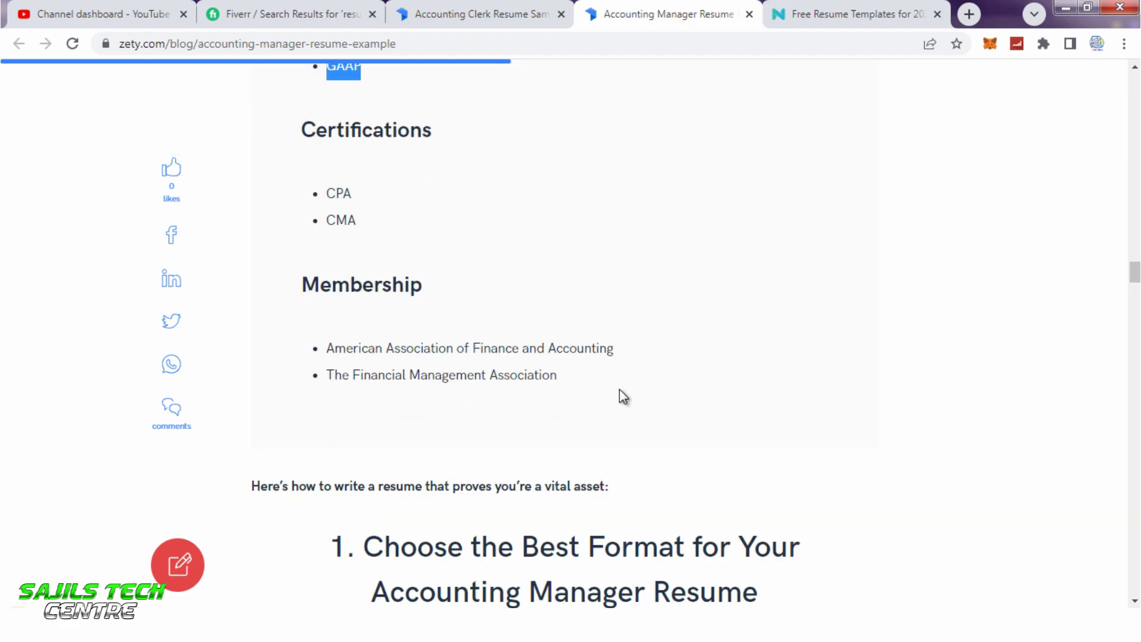
scroll(522, 518, "down", 4)
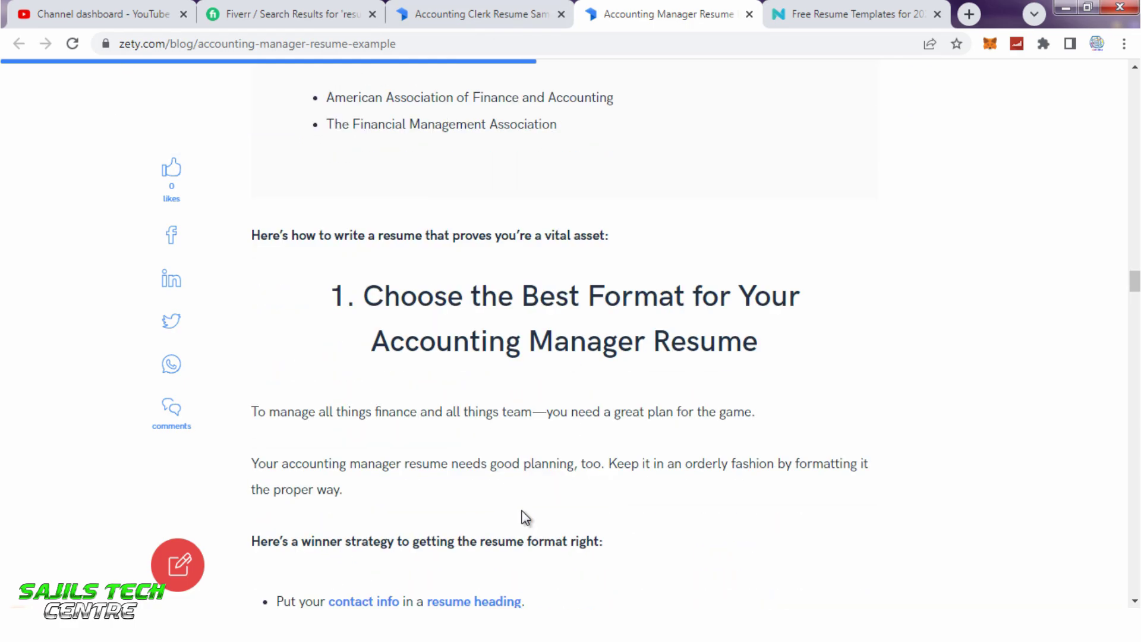
scroll(526, 517, "down", 4)
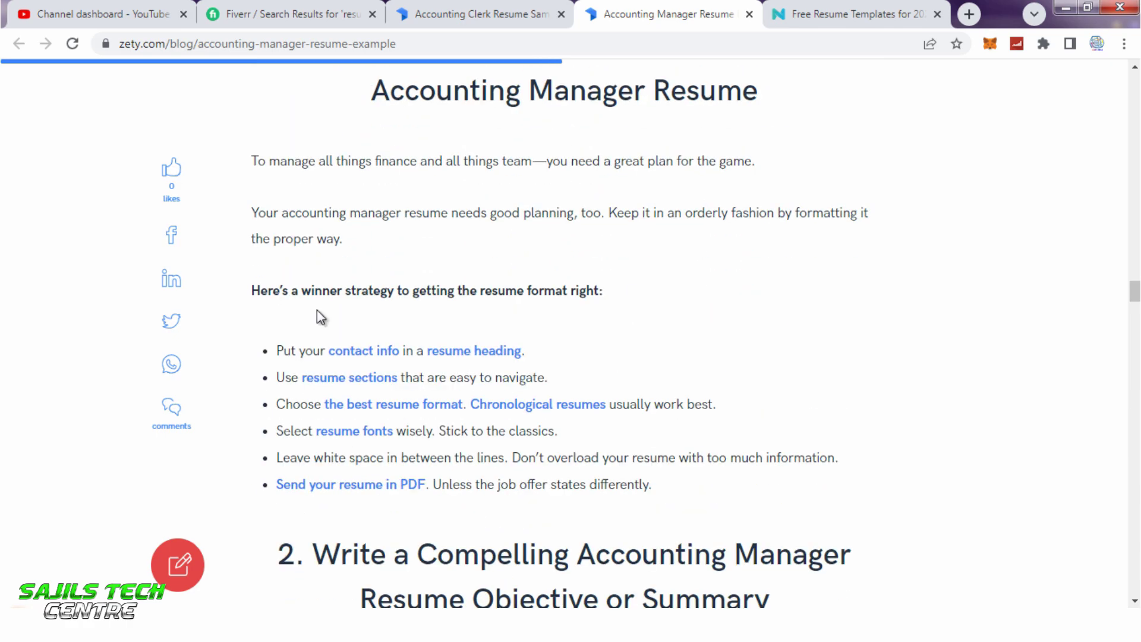
scroll(705, 470, "down", 4)
scroll(703, 497, "down", 3)
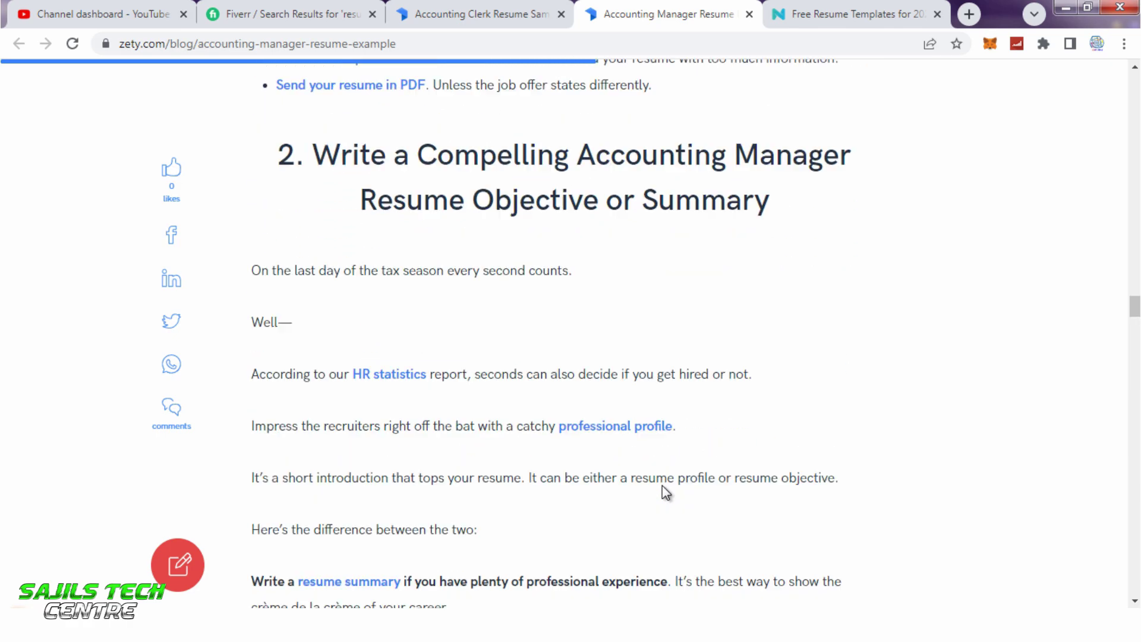
- Return to the accounting clerk resume article and open its Payroll Resume sample link in a new tab
left_click(515, 7)
mouse_move(594, 433)
scroll(594, 433, "down", 3)
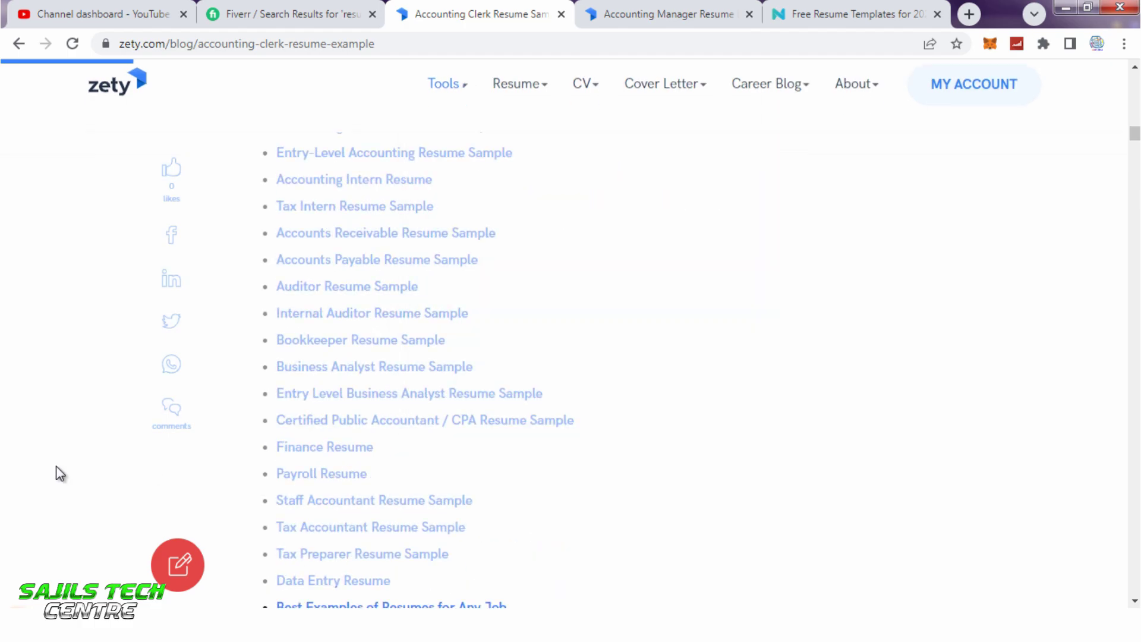
scroll(399, 459, "down", 1)
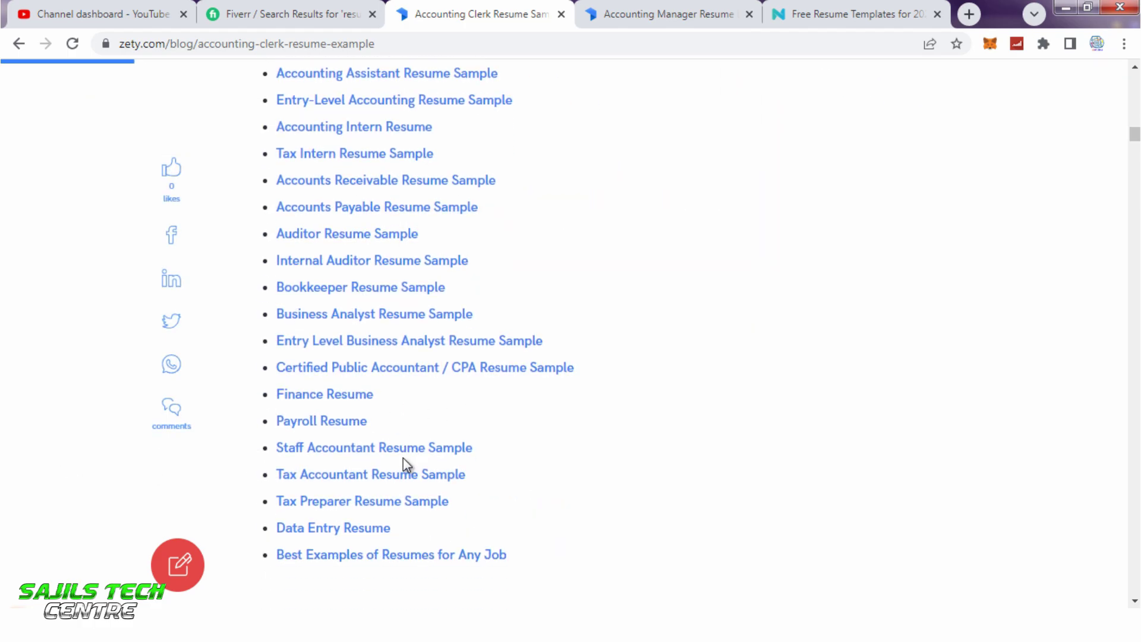
right_click(337, 393)
left_click(361, 404)
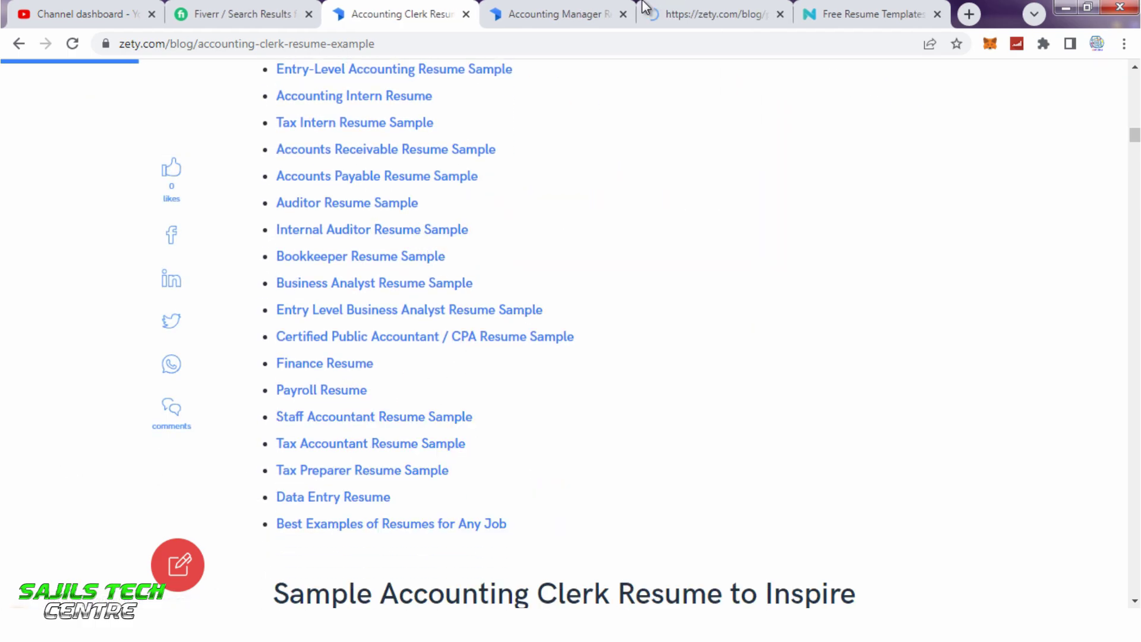
left_click(685, 12)
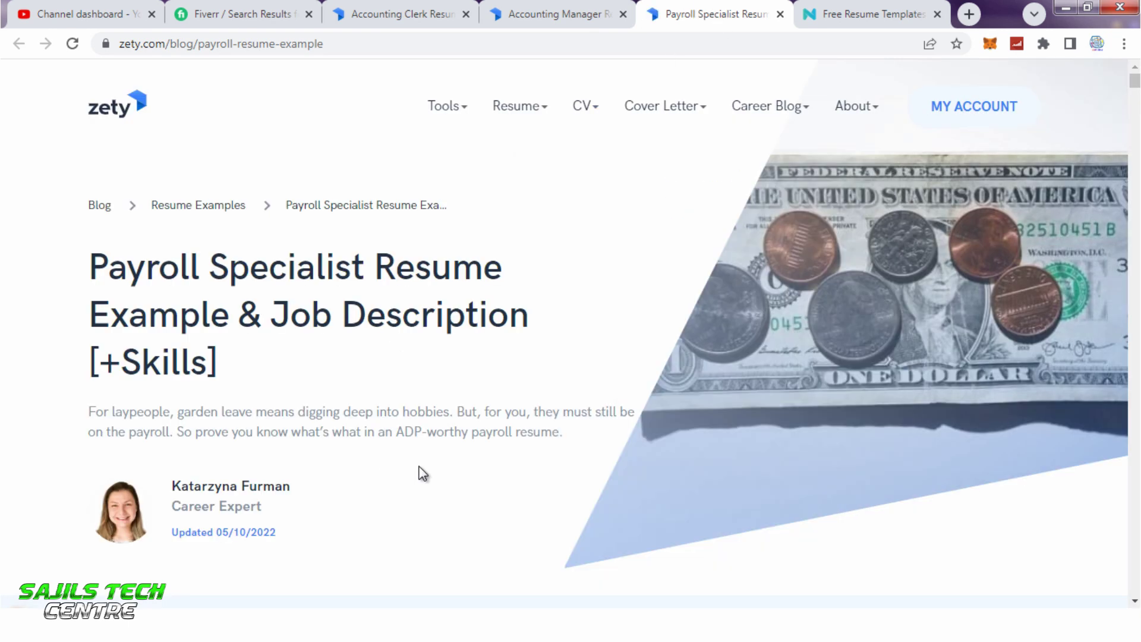
- Find the payroll specialist sample resume and read its summary, experience and education sections
scroll(428, 466, "down", 10)
scroll(430, 460, "down", 20)
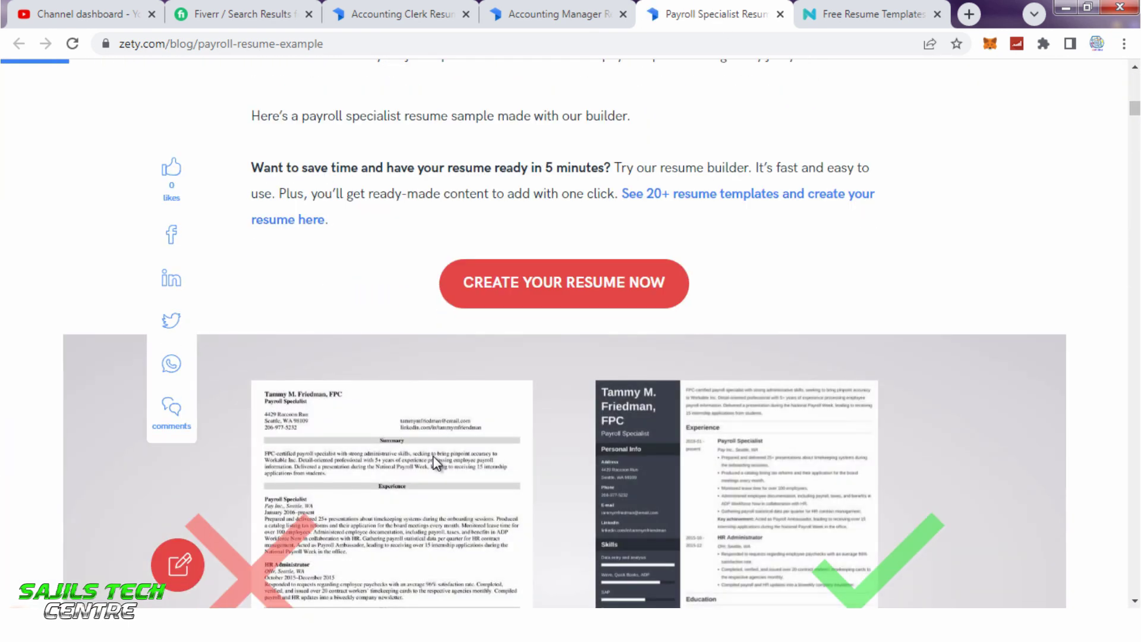
scroll(564, 461, "down", 5)
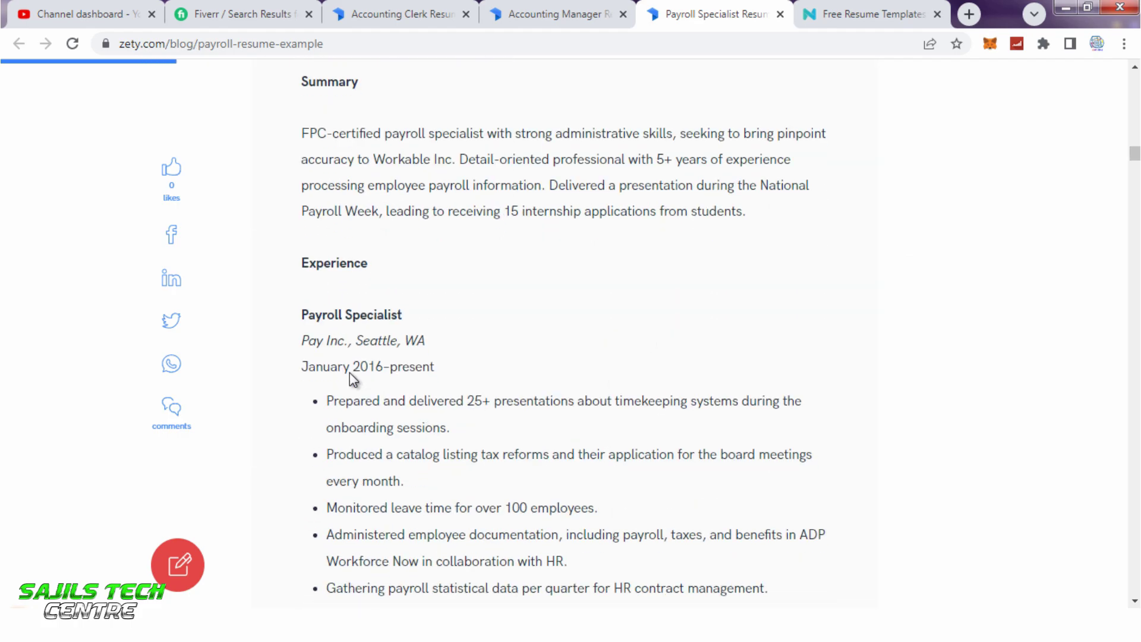
scroll(402, 326, "down", 10)
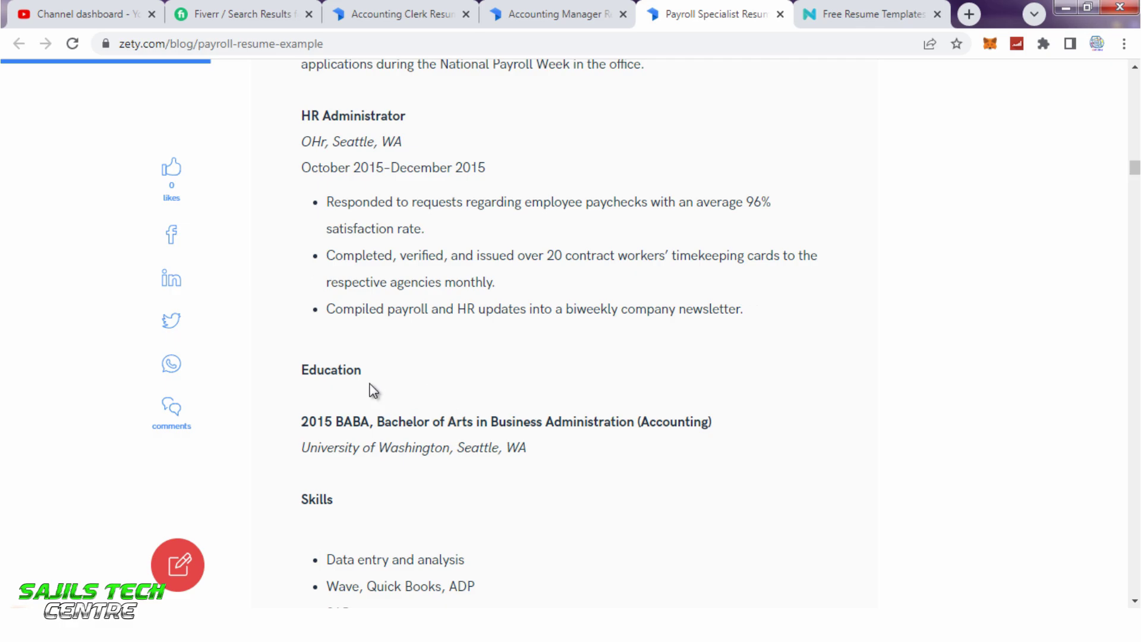
scroll(408, 397, "up", 8)
scroll(408, 398, "down", 4)
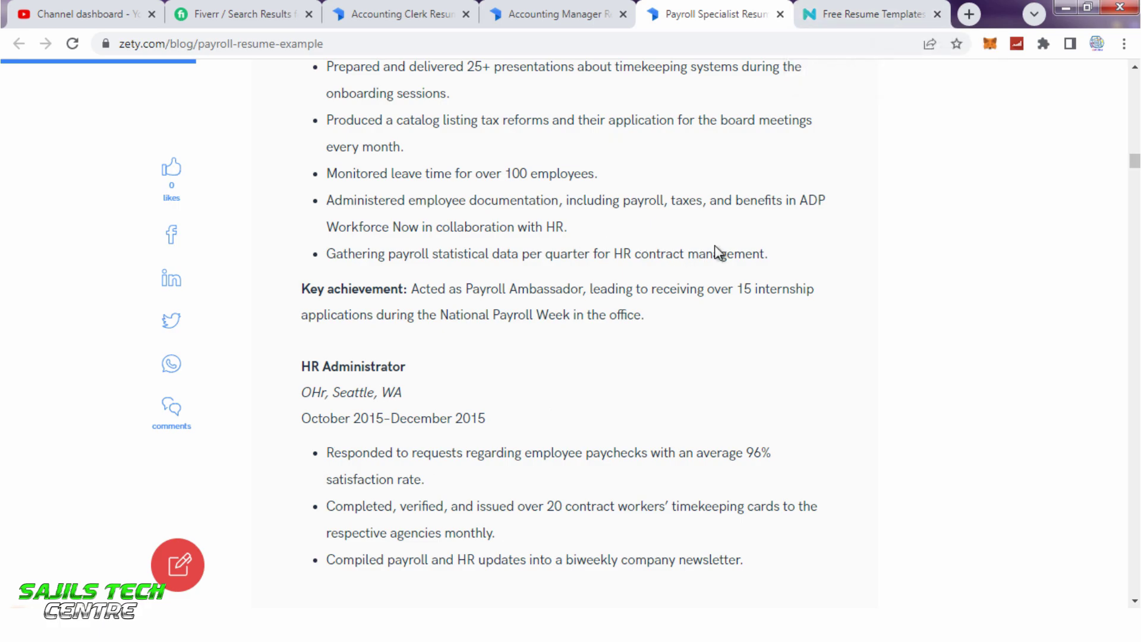
- Switch to the Novoresume resume templates page and browse the whole template gallery down to the customer reviews
left_click(856, 13)
mouse_move(151, 255)
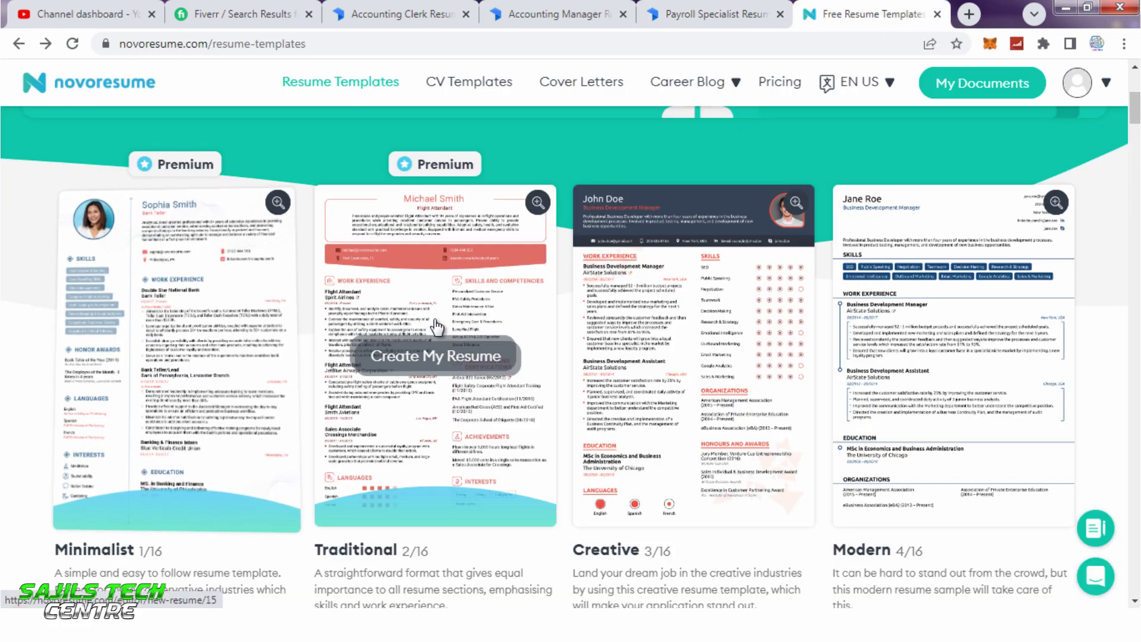
left_click_drag(1136, 114, 1135, 183)
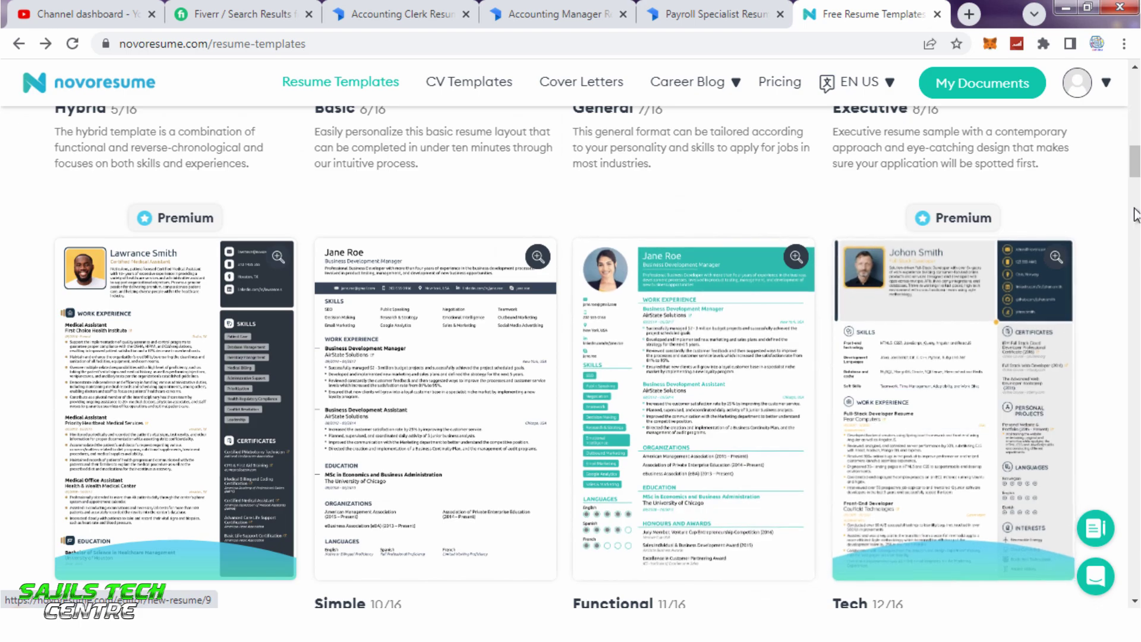
left_click_drag(1136, 169, 1135, 196)
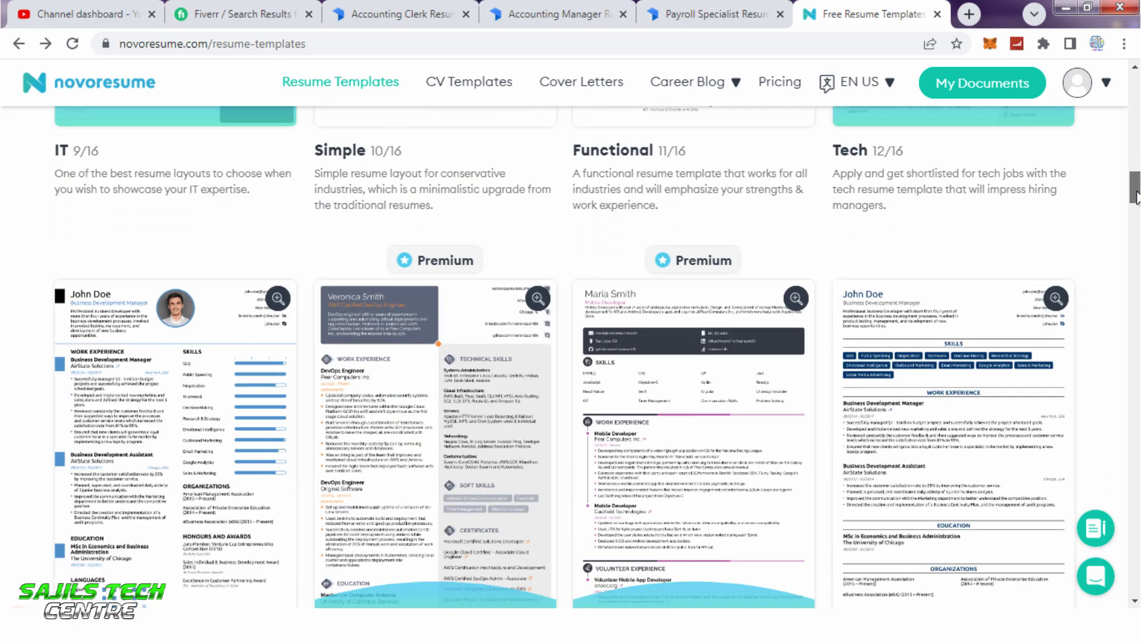
scroll(645, 387, "down", 4)
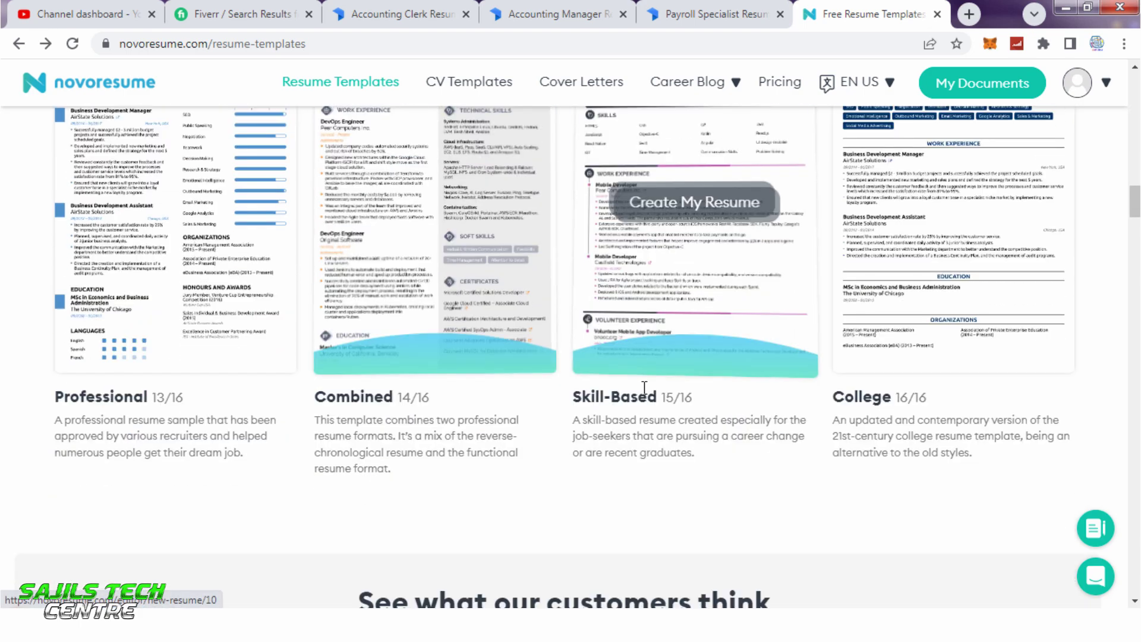
scroll(645, 387, "down", 4)
scroll(645, 385, "down", 4)
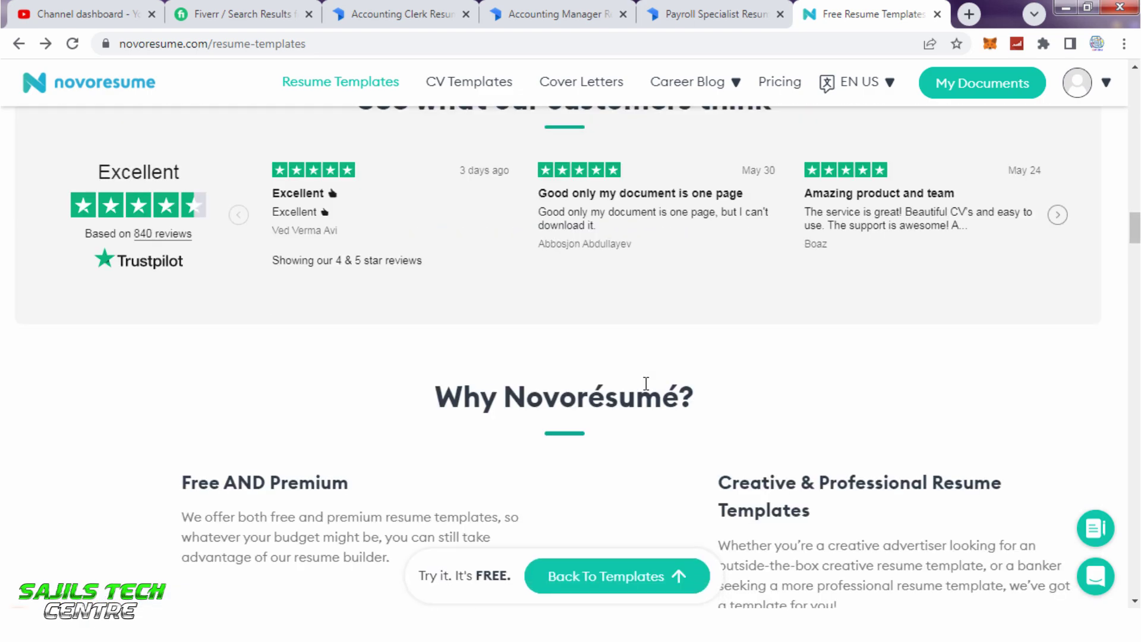
- Go back up through the Novoresume gallery, comparing the free and premium template designs
scroll(644, 382, "up", 8)
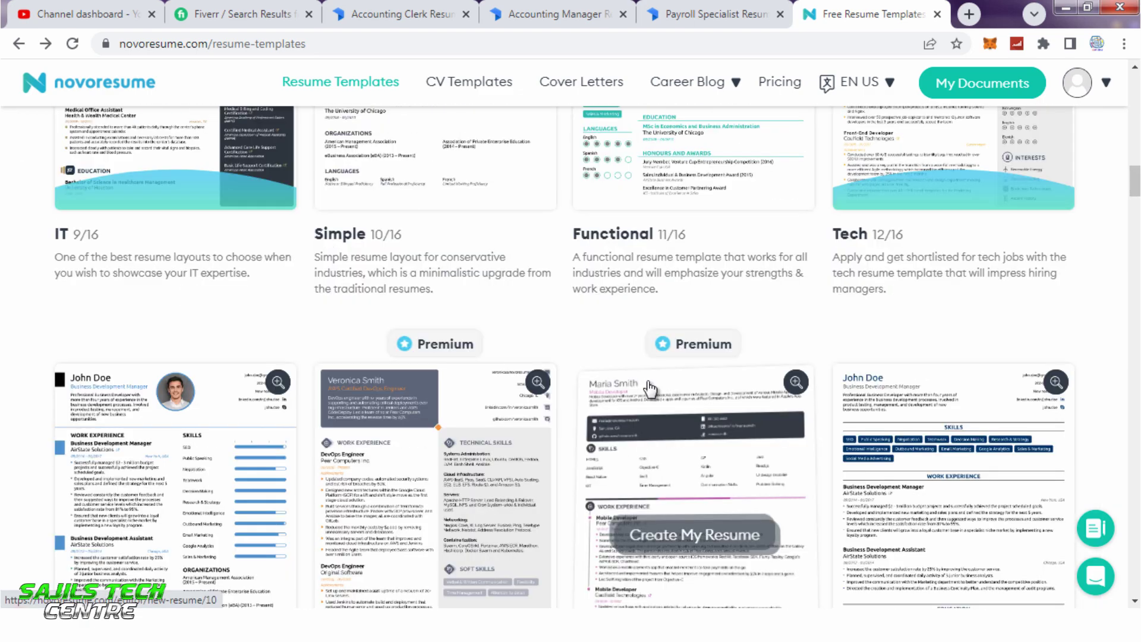
scroll(651, 388, "up", 4)
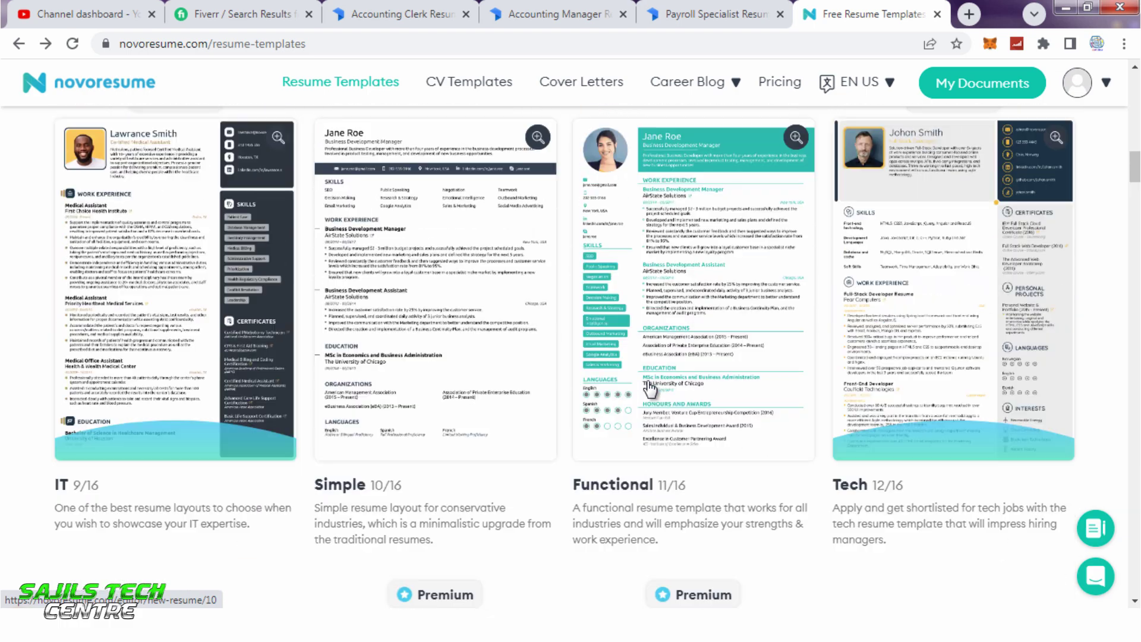
scroll(630, 340, "up", 4)
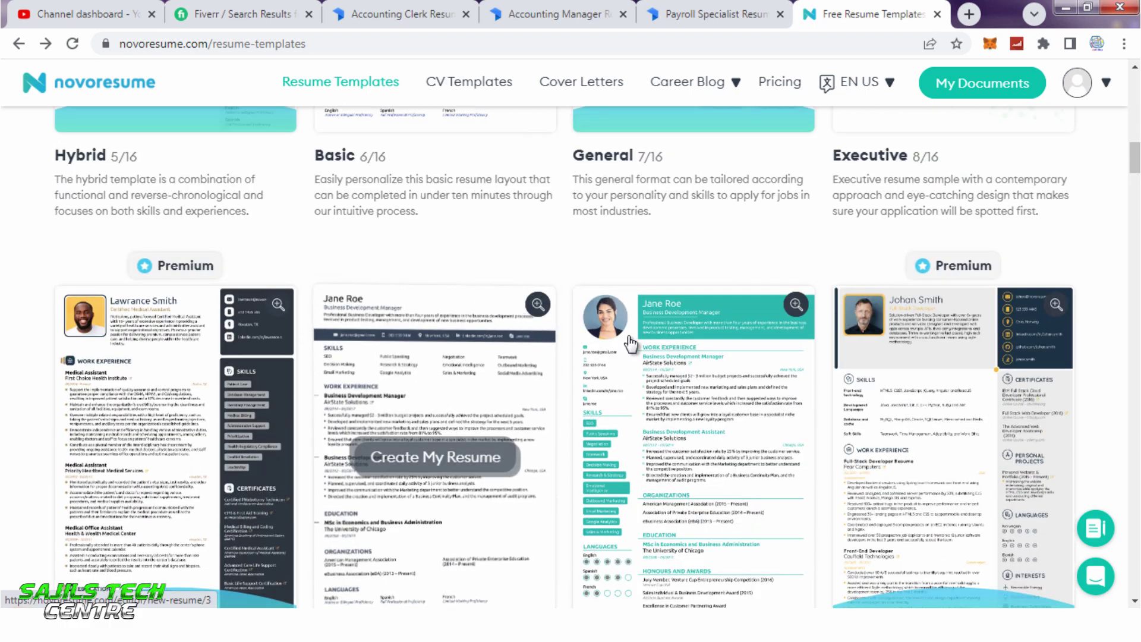
scroll(635, 338, "up", 5)
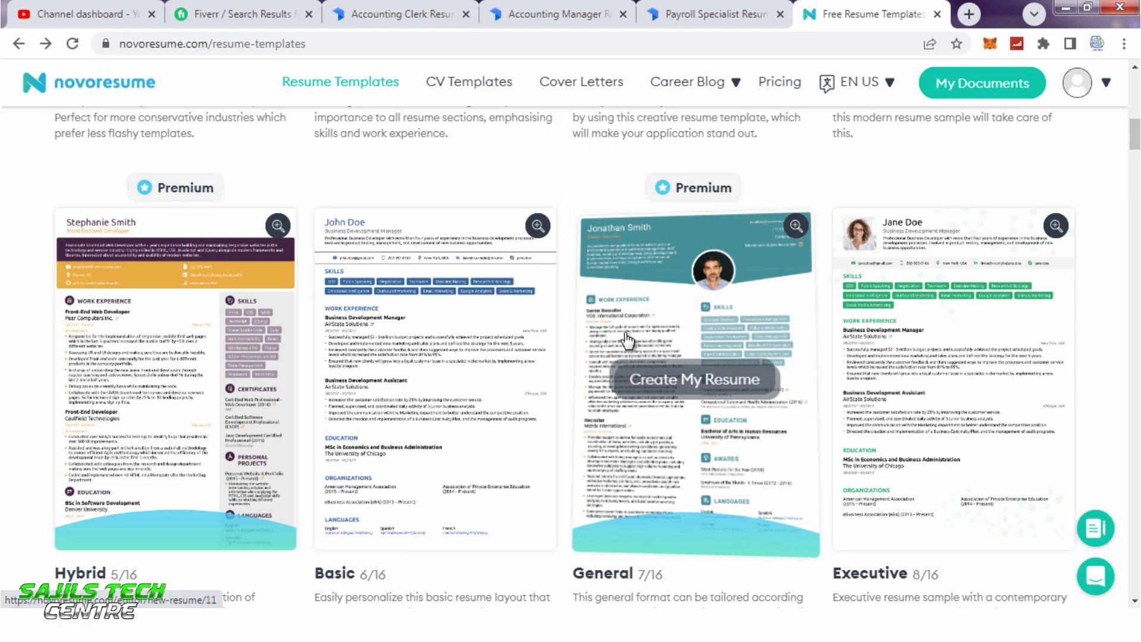
scroll(630, 340, "up", 8)
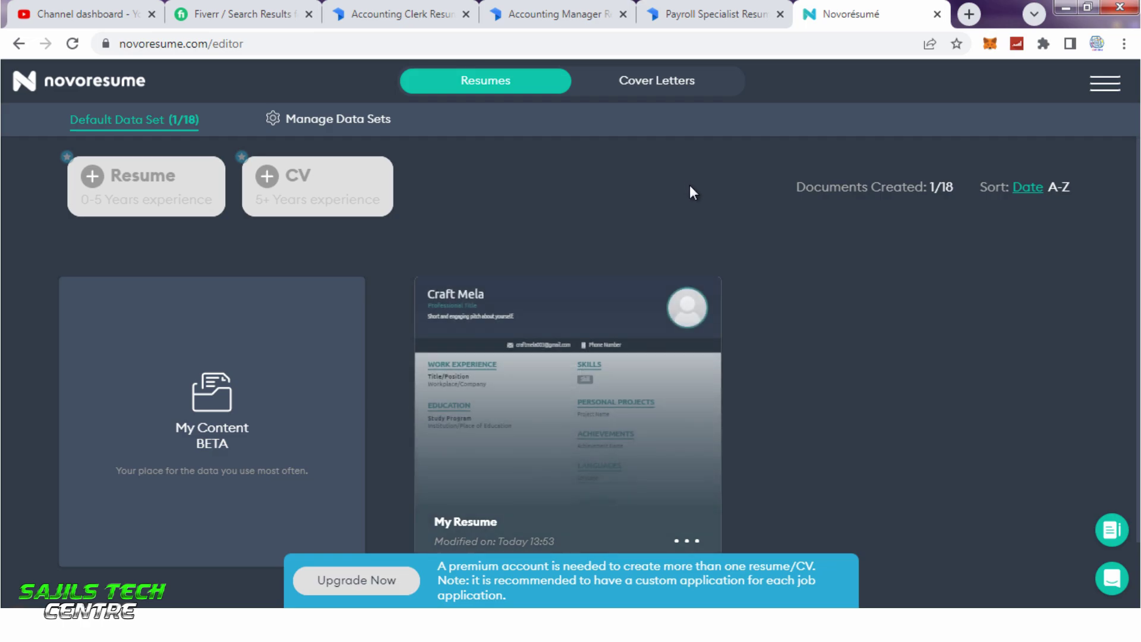
- Open the existing My Resume document from the saved Novoresume resumes for editing
scroll(690, 191, "down", 1)
scroll(582, 320, "up", 1)
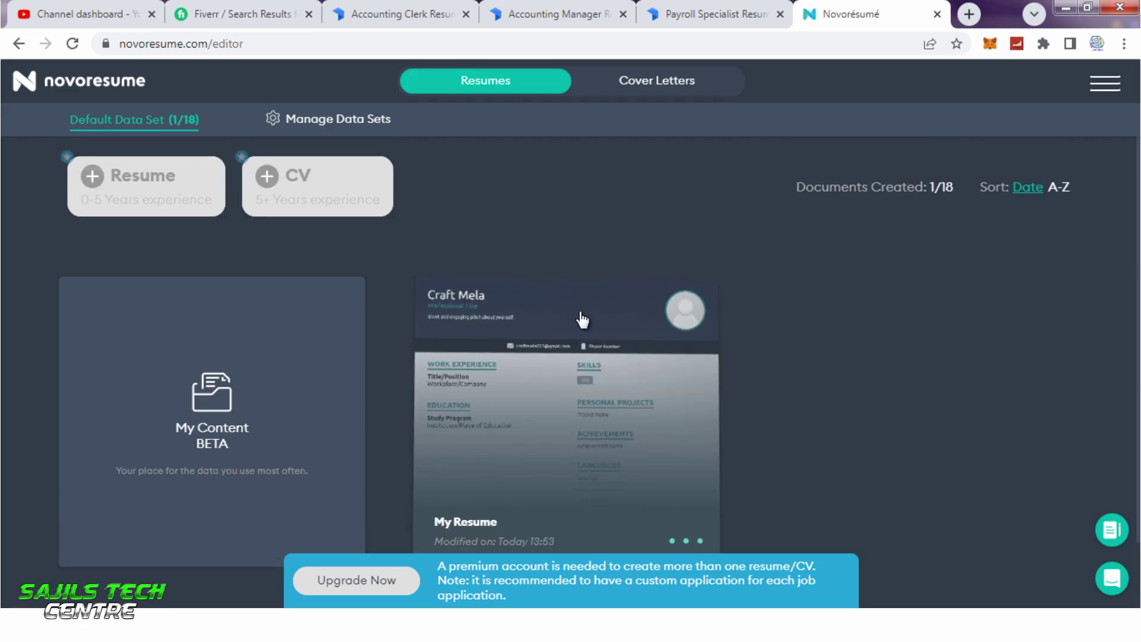
left_click(569, 324)
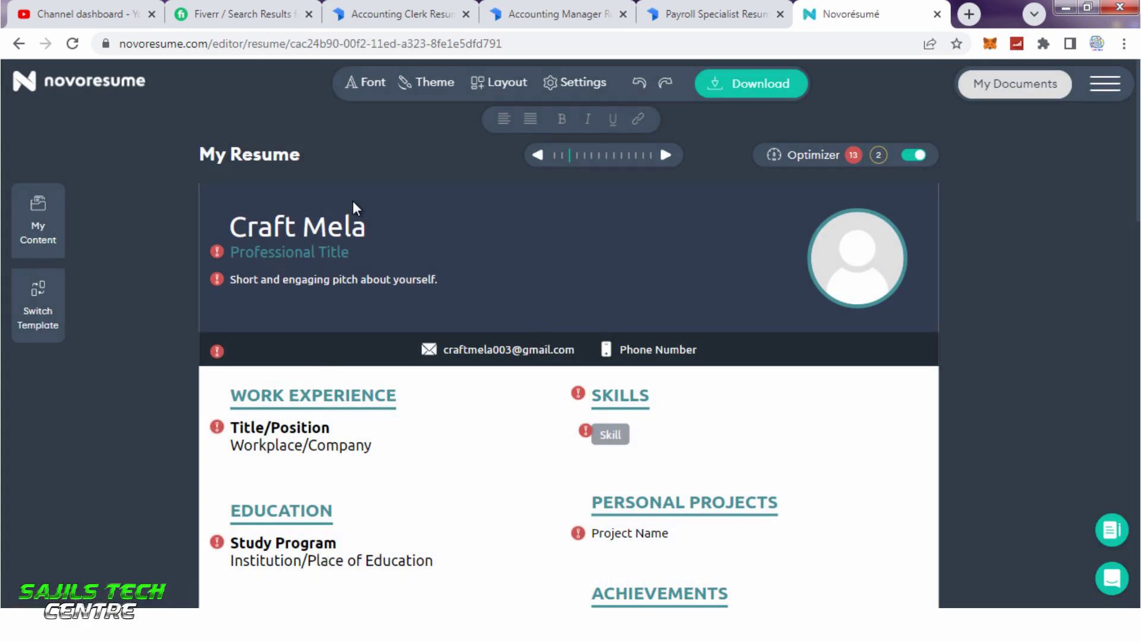
- Fill in the phone number, country, city and address in the resume's main contact details and save them
left_click_drag(365, 231, 239, 231)
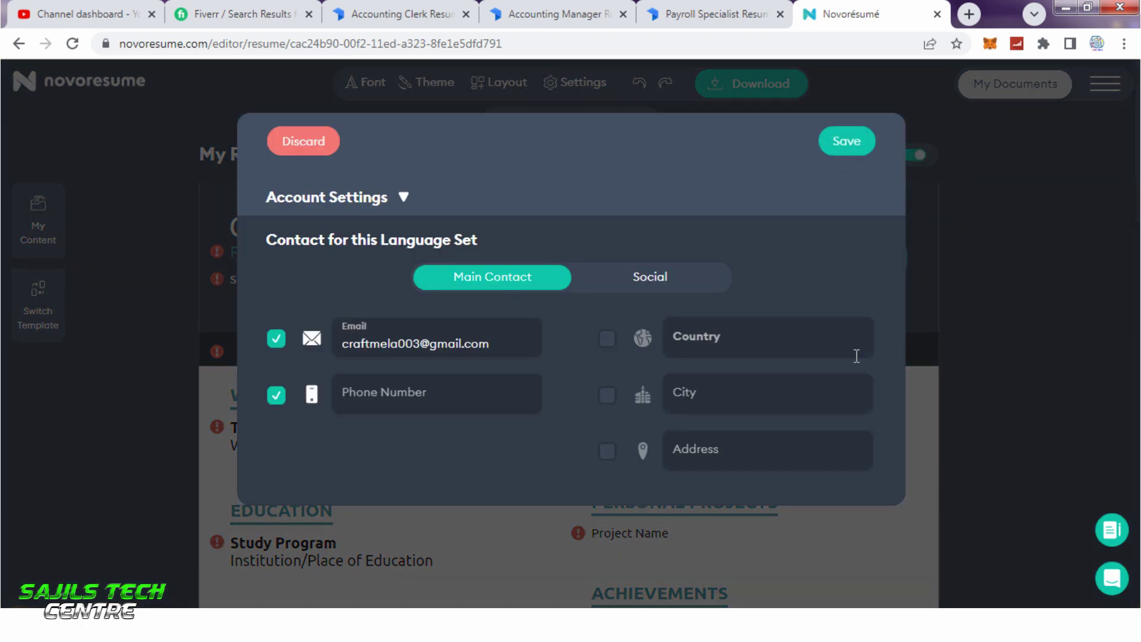
left_click(406, 396)
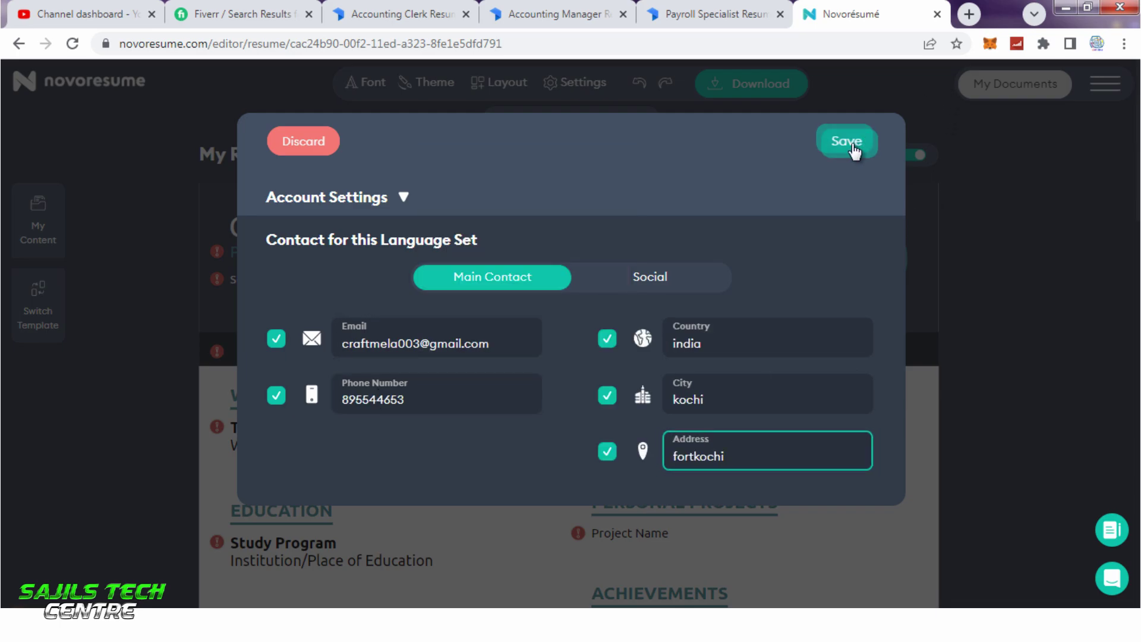
left_click(849, 148)
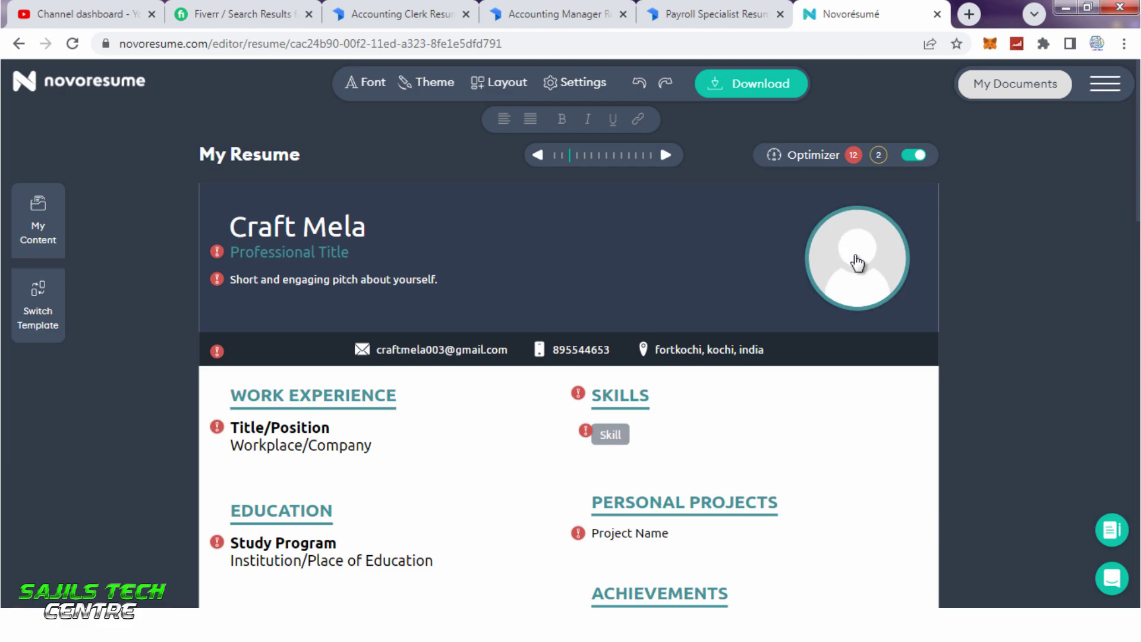
- Upload the mypic image from the PERSONAL folder as the resume's profile photo and save it with the default crop
left_click(865, 276)
left_click(867, 190)
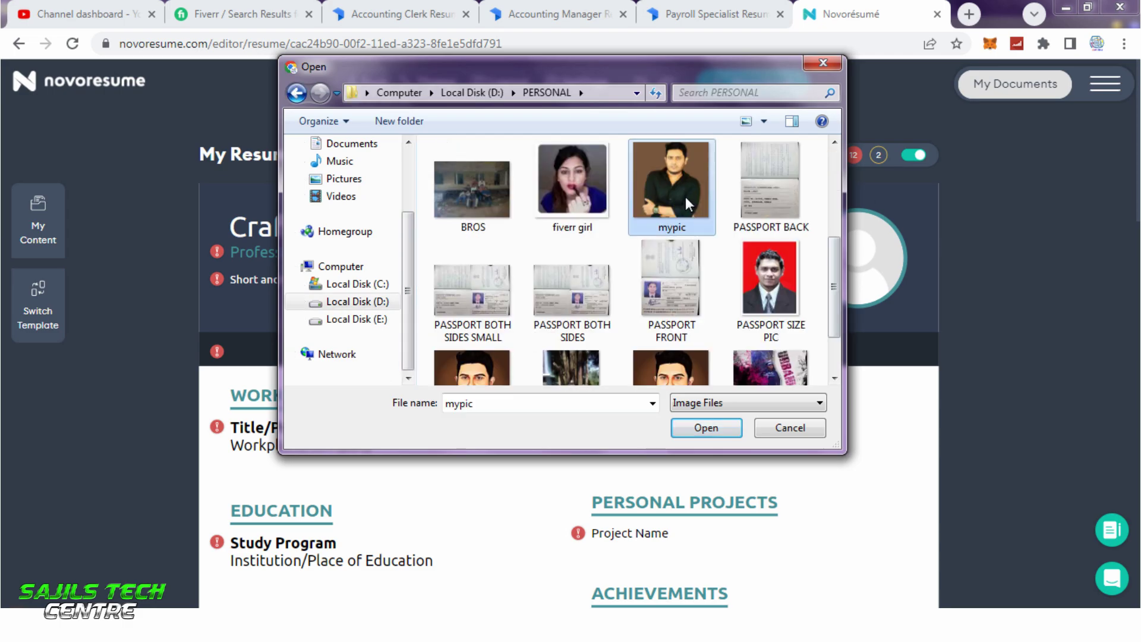
double_click(684, 196)
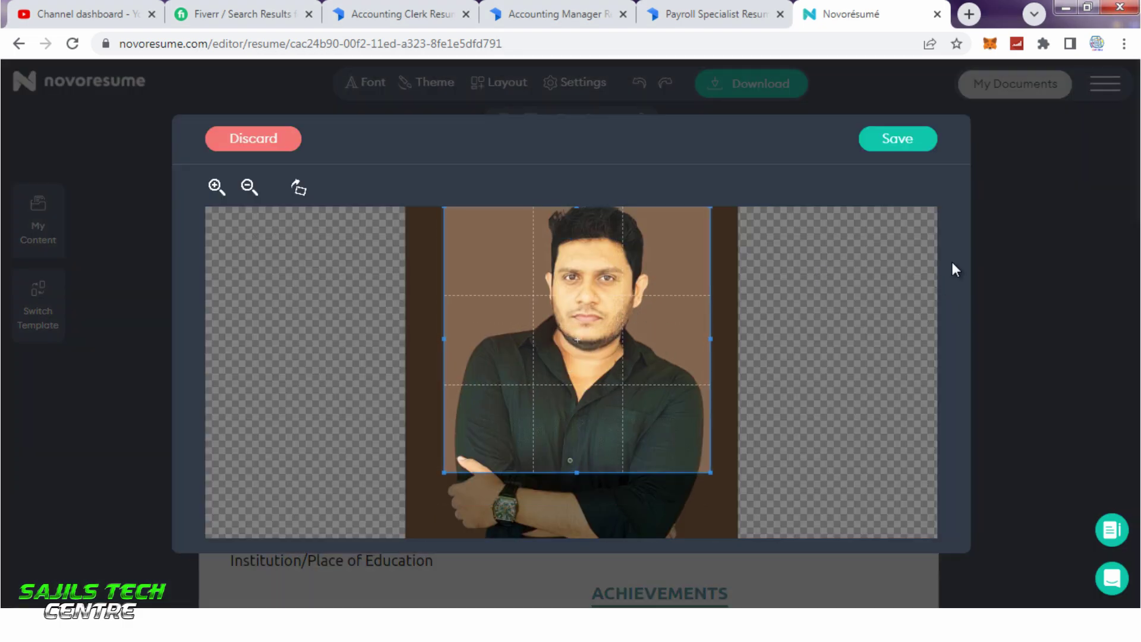
left_click(905, 149)
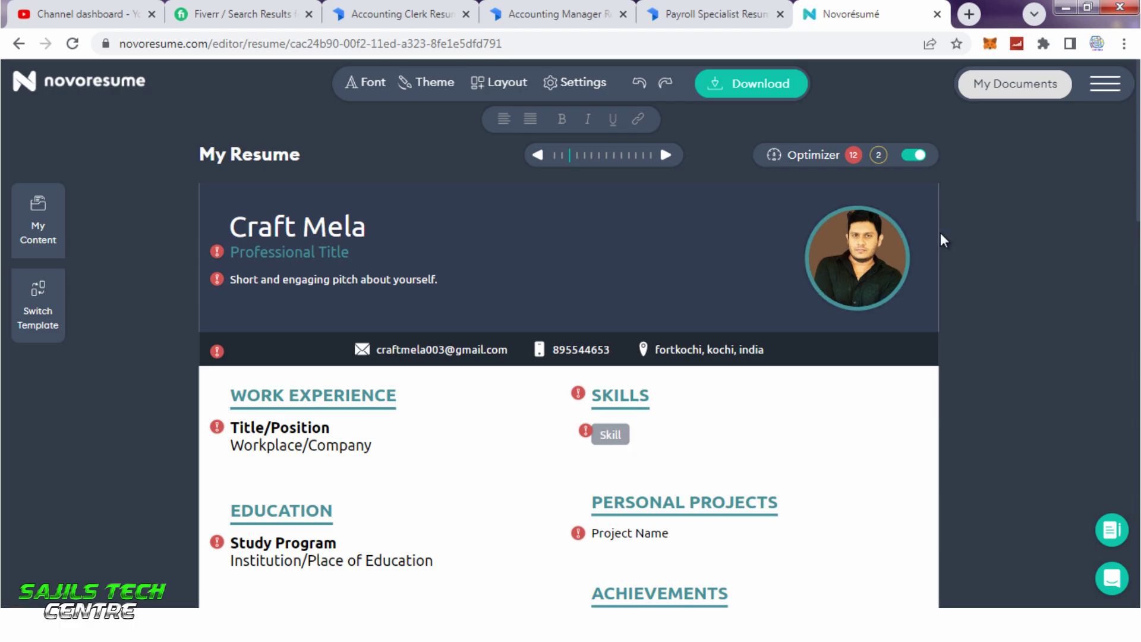
- Inspect the editable fields of the resume's Work Experience and Skills entries without filling them in
scroll(682, 262, "down", 2)
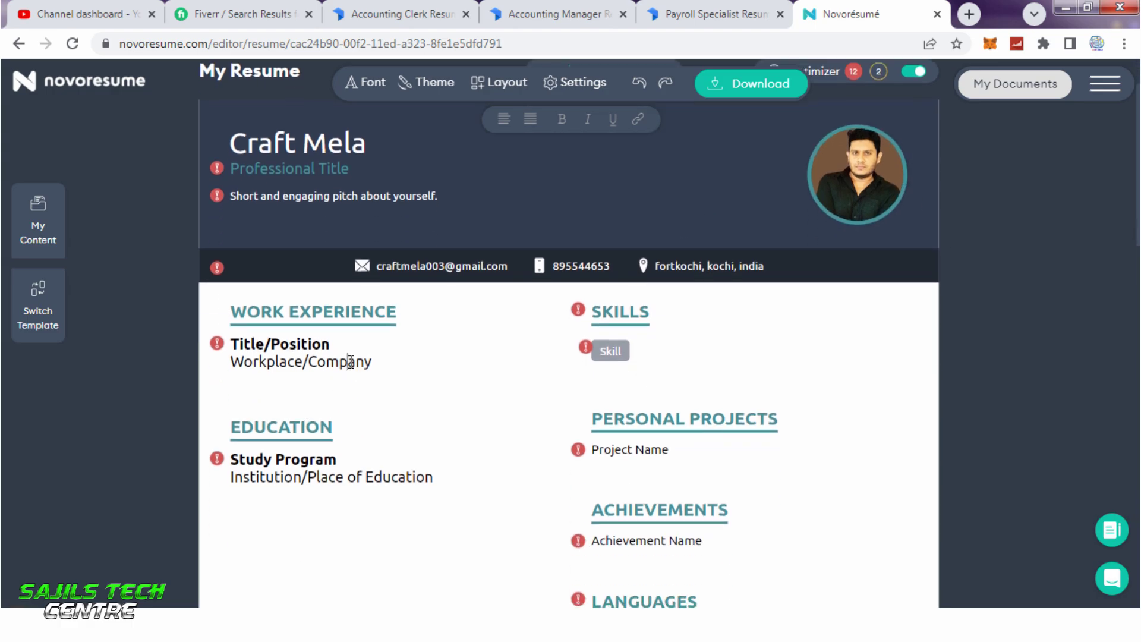
left_click(351, 362)
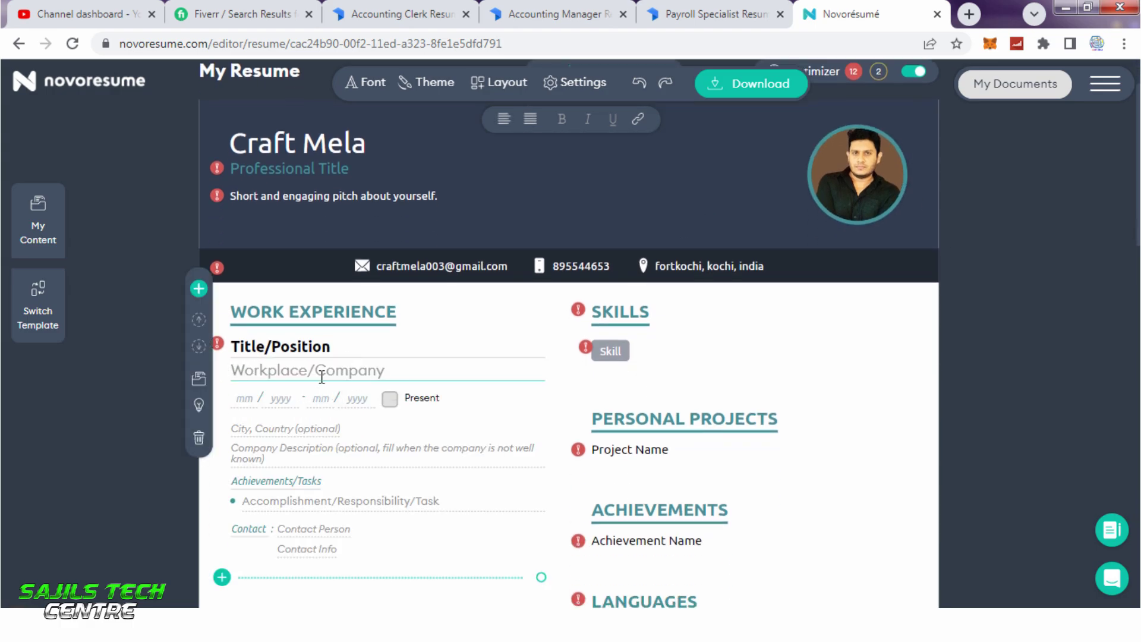
left_click(285, 401)
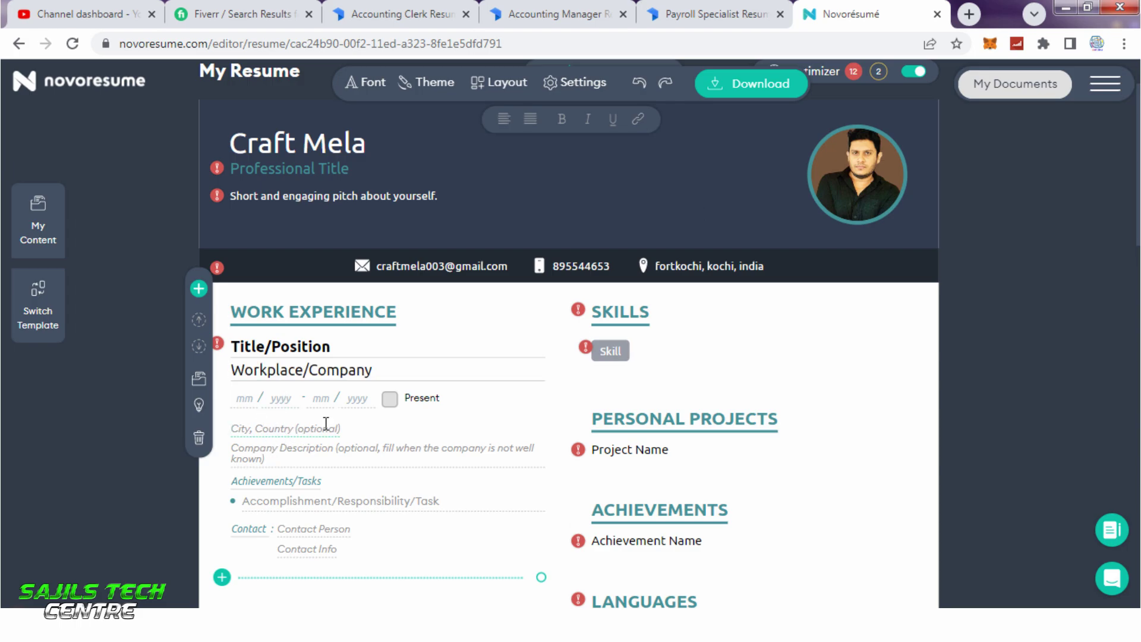
left_click(617, 352)
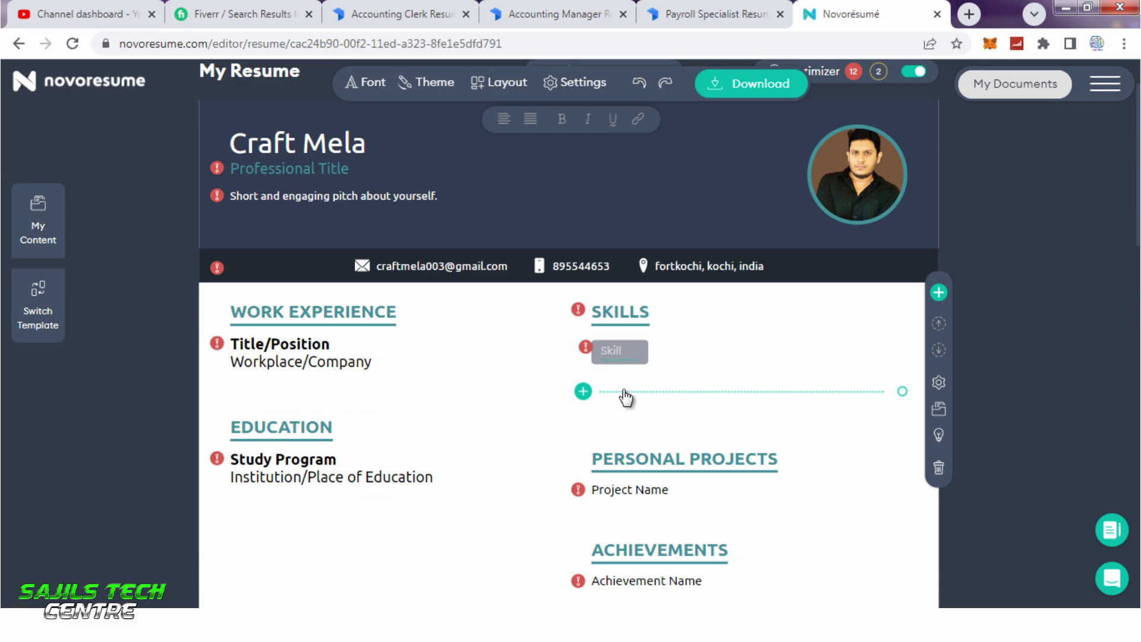
left_click(740, 437)
- Delete the Personal Projects section from the resume
scroll(719, 381, "down", 3)
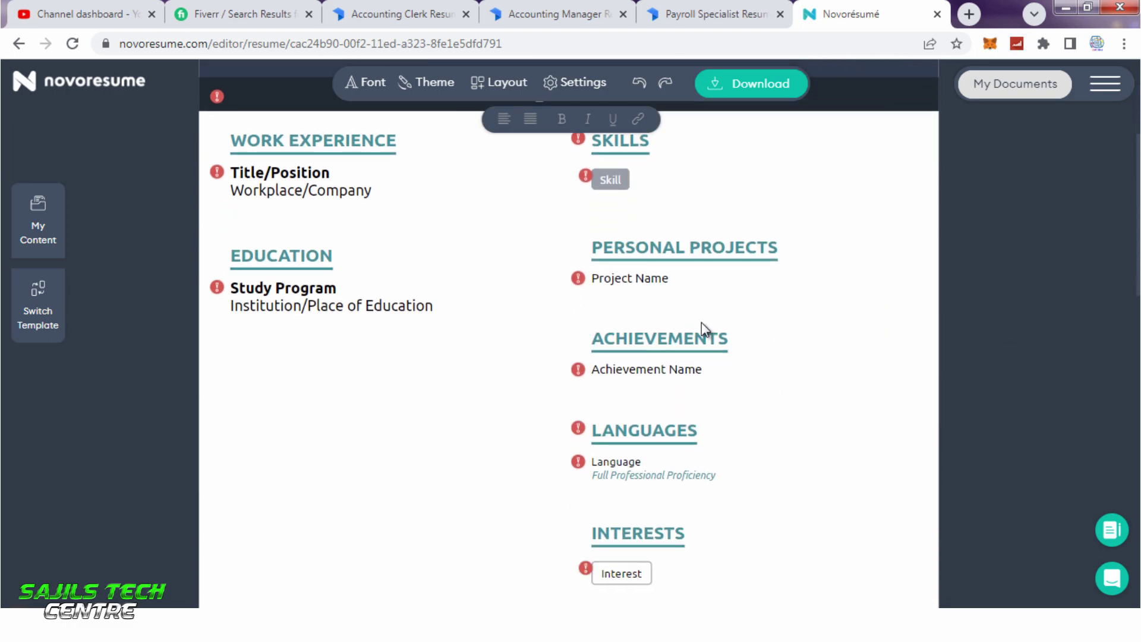
left_click(661, 280)
left_click(712, 245)
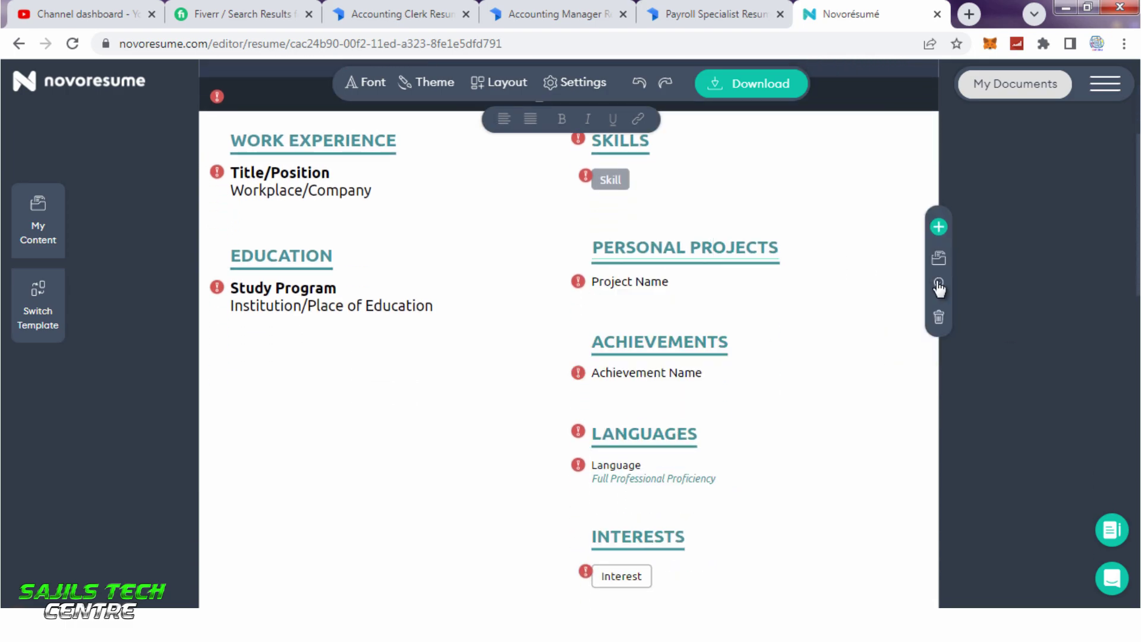
left_click(938, 316)
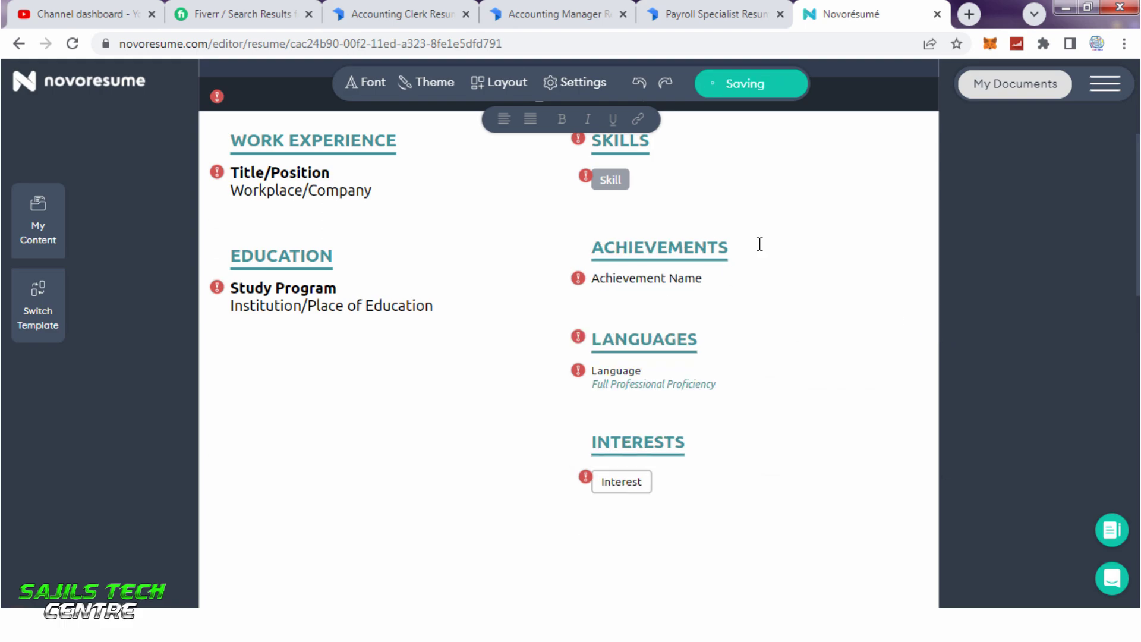
- Inspect the Achievements and Interests sections and review the overall resume layout from its header down
left_click(671, 250)
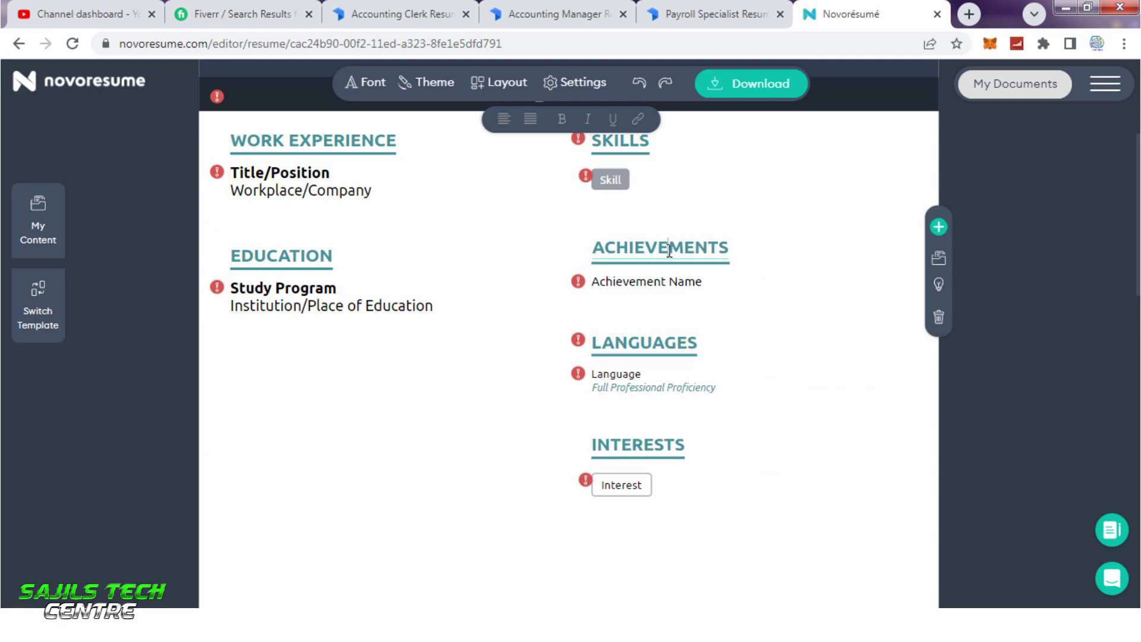
left_click(662, 281)
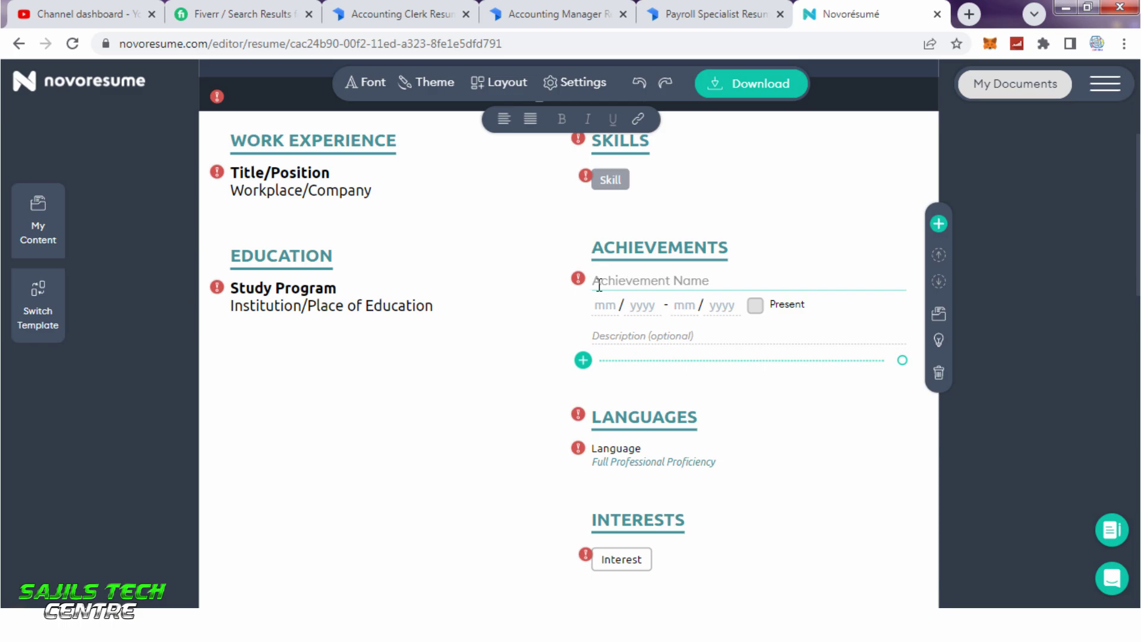
left_click(357, 315)
left_click(773, 415)
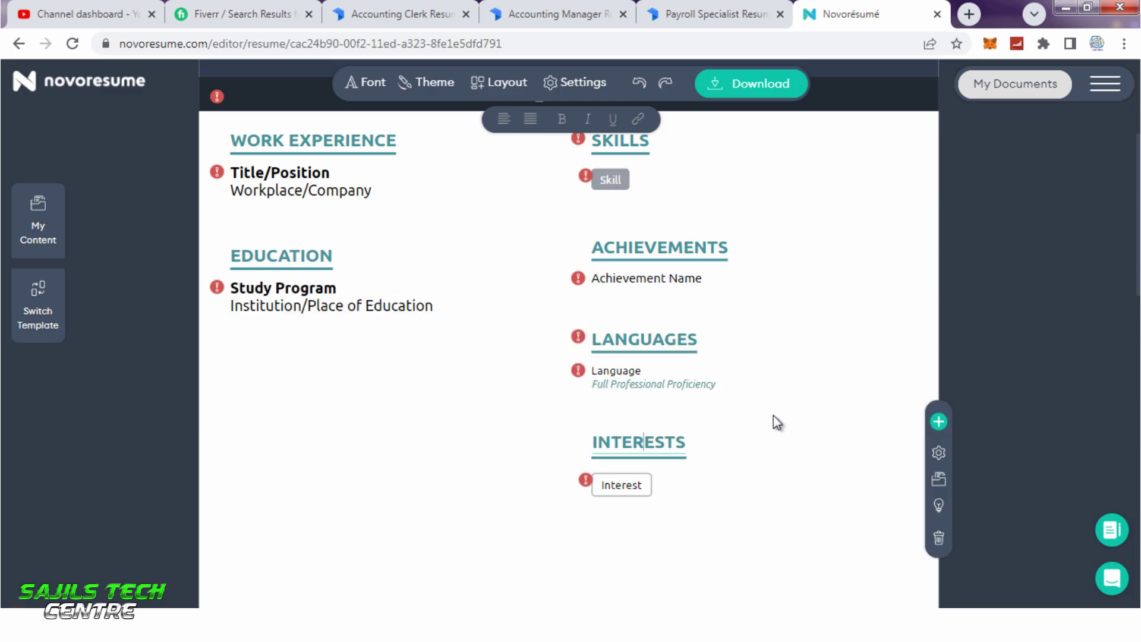
scroll(774, 415, "down", 3)
scroll(781, 416, "up", 7)
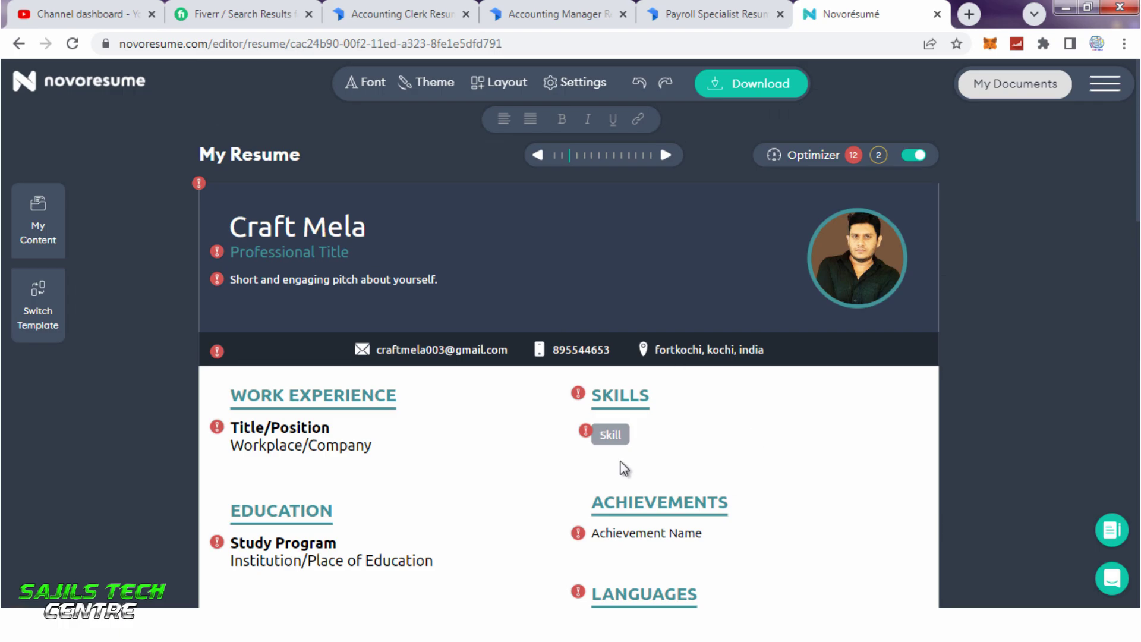
scroll(569, 333, "down", 3)
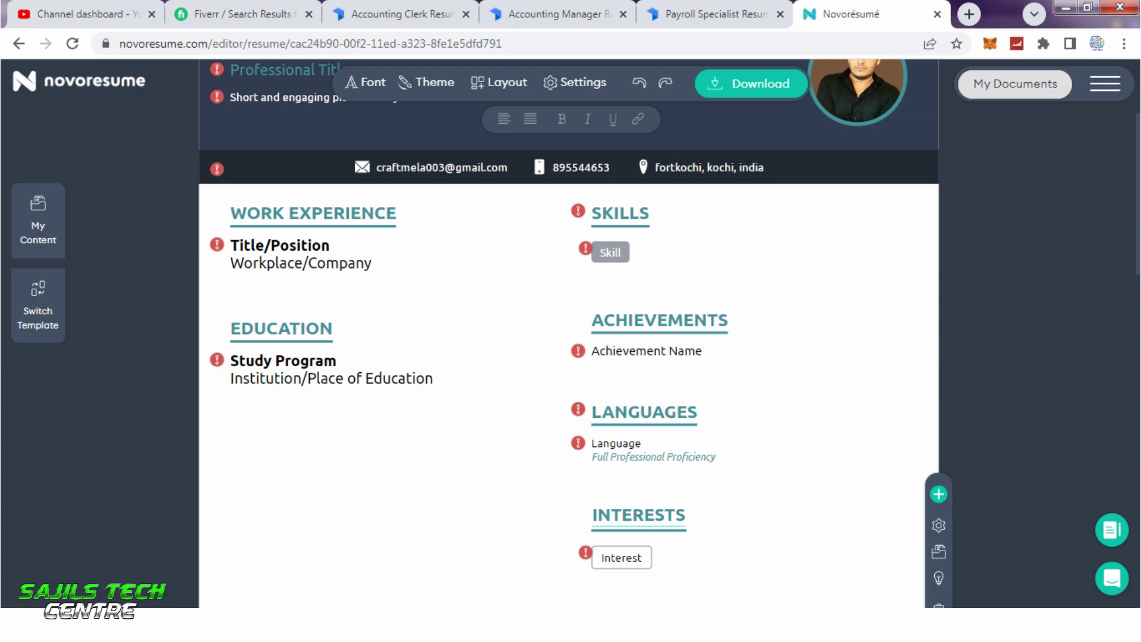
- Leave the resume editor and return to the Novoresume resume template gallery
left_click(29, 49)
left_click(650, 140)
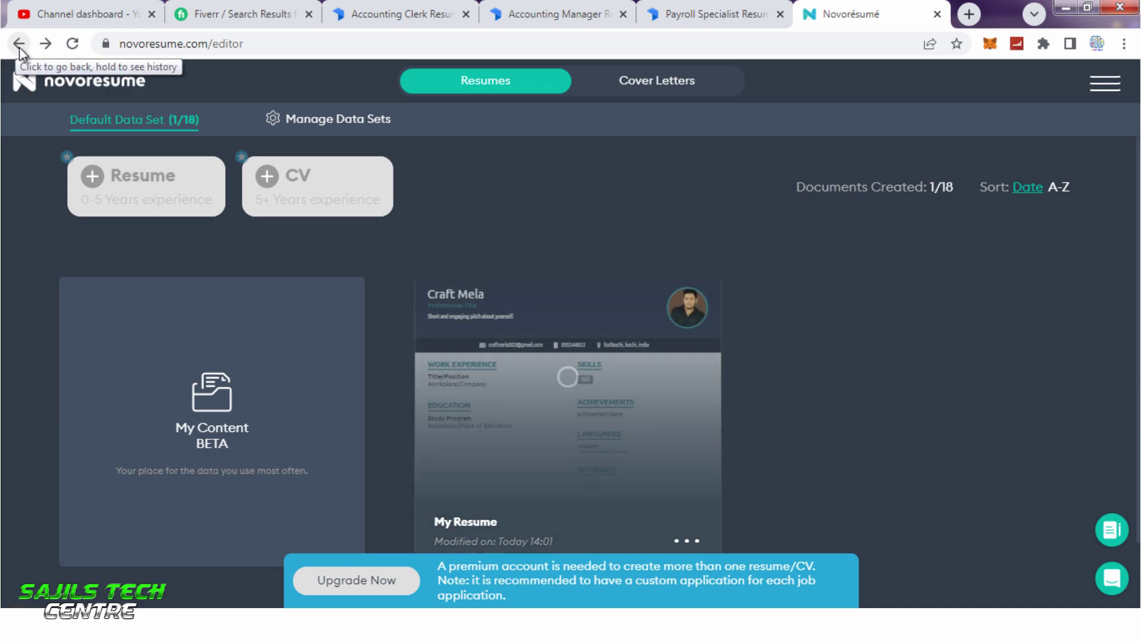
scroll(364, 402, "down", 1)
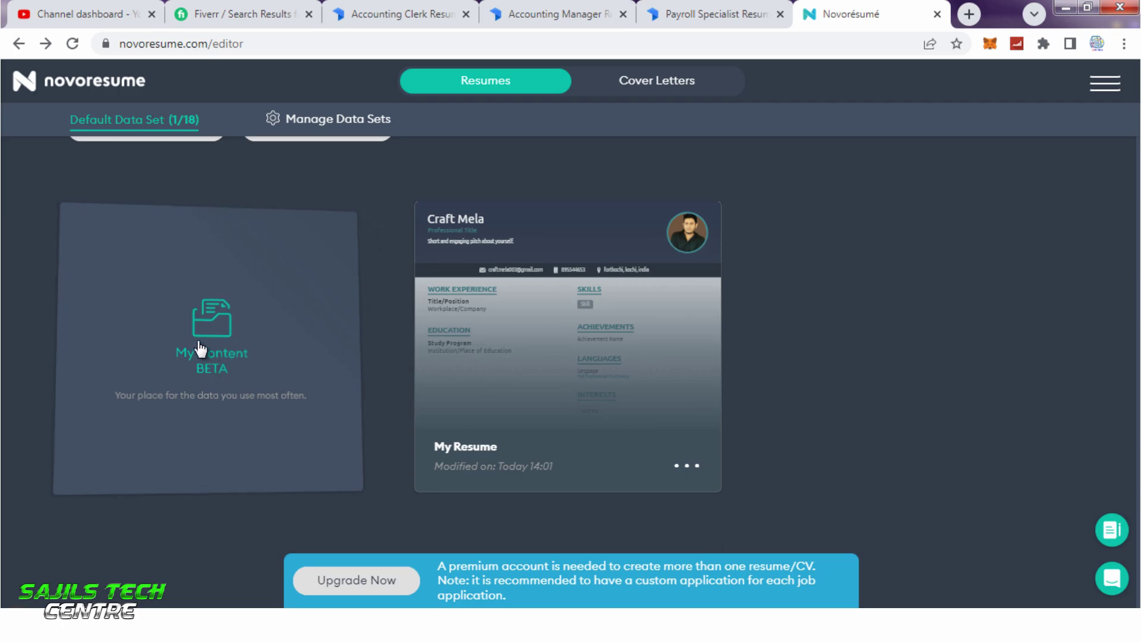
left_click(18, 44)
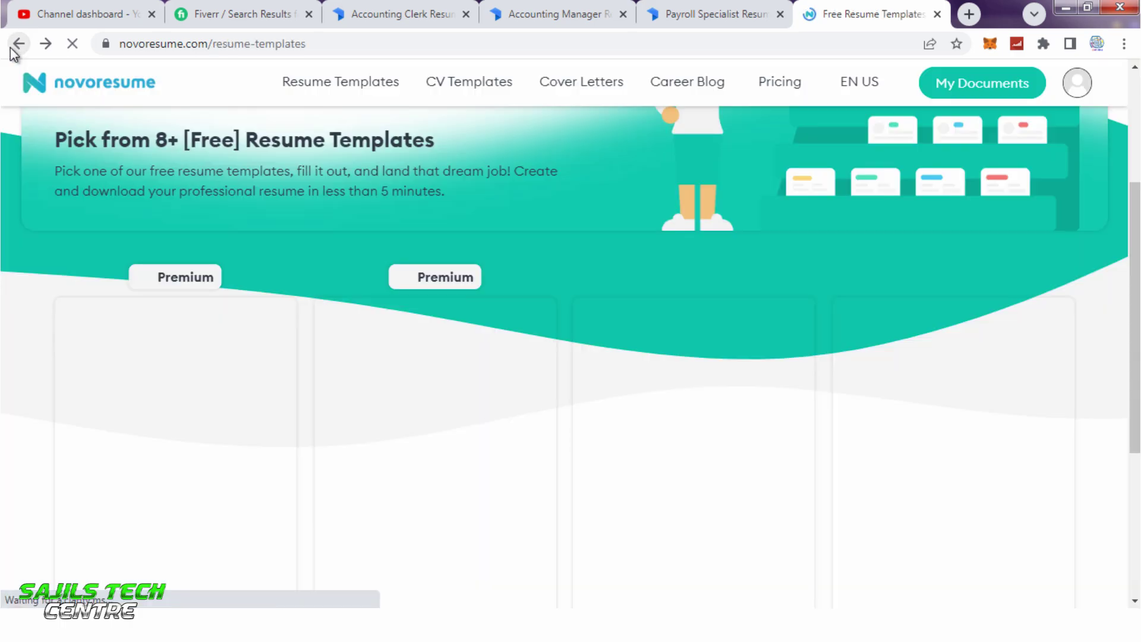
left_click(47, 44)
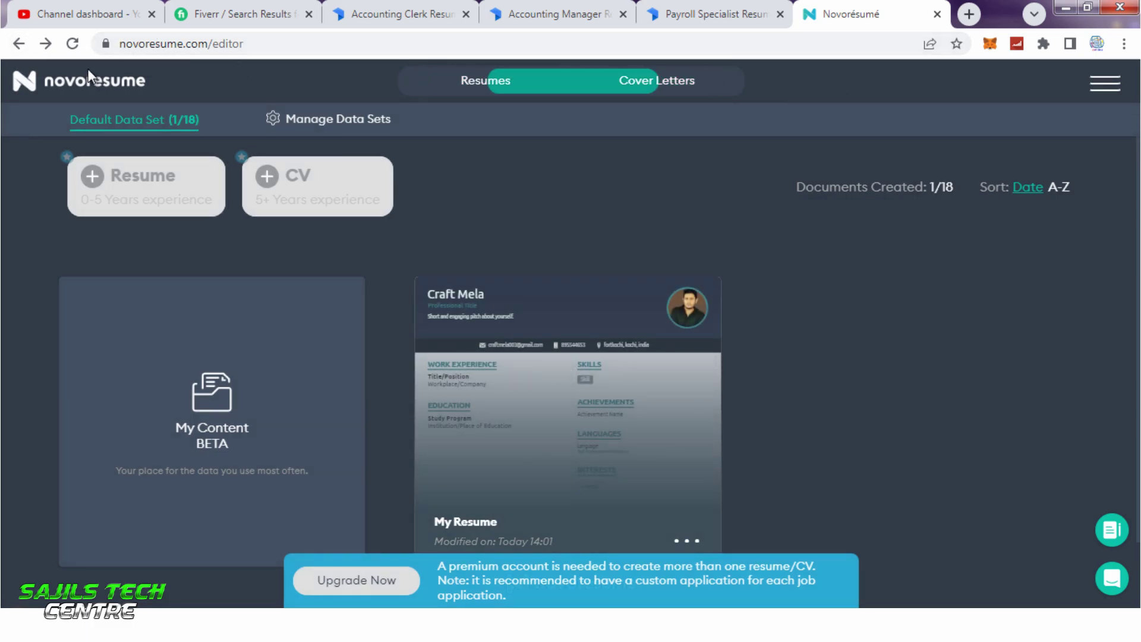
left_click(19, 45)
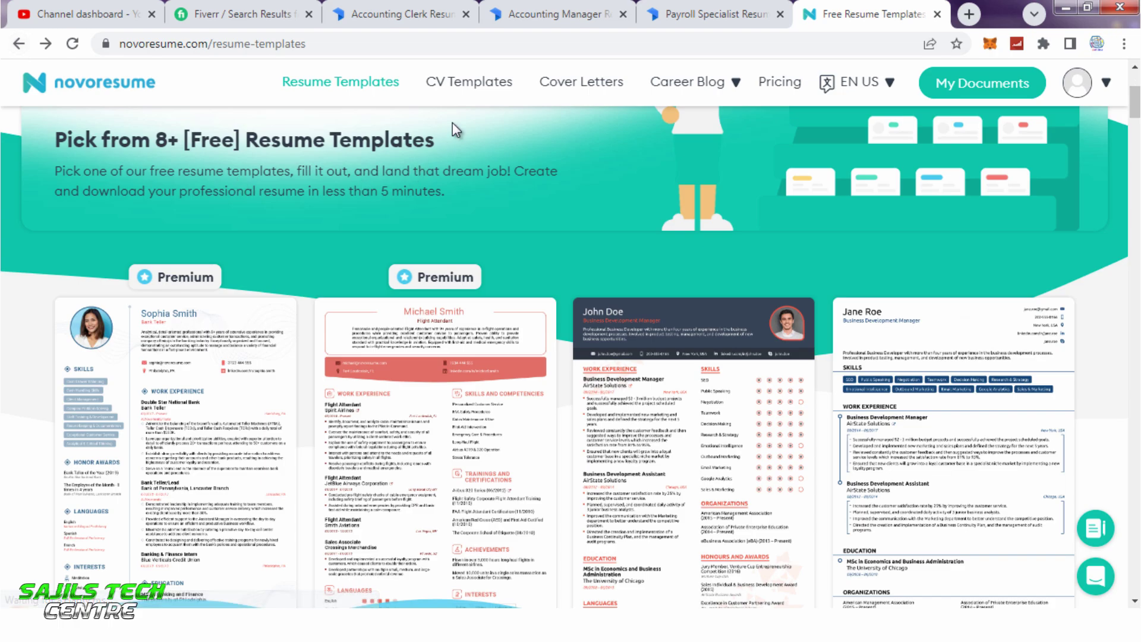
- Switch to the Fiverr resume search results, review more gigs and their prices, and return to the Novoresume templates
left_click(165, 5)
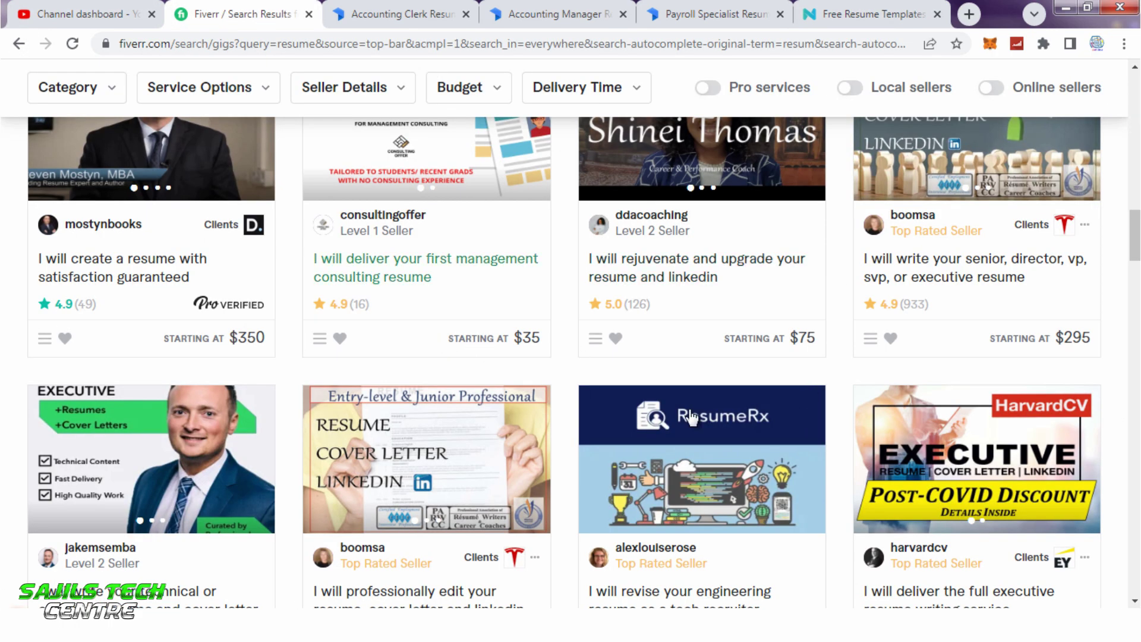
scroll(752, 409, "down", 3)
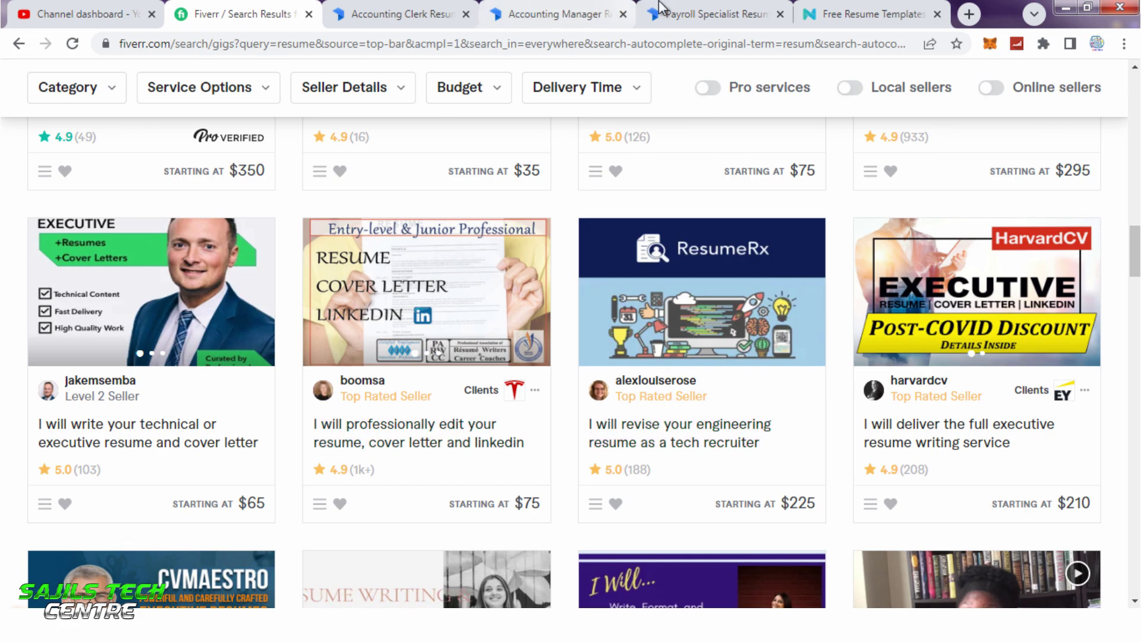
left_click(708, 13)
left_click(872, 11)
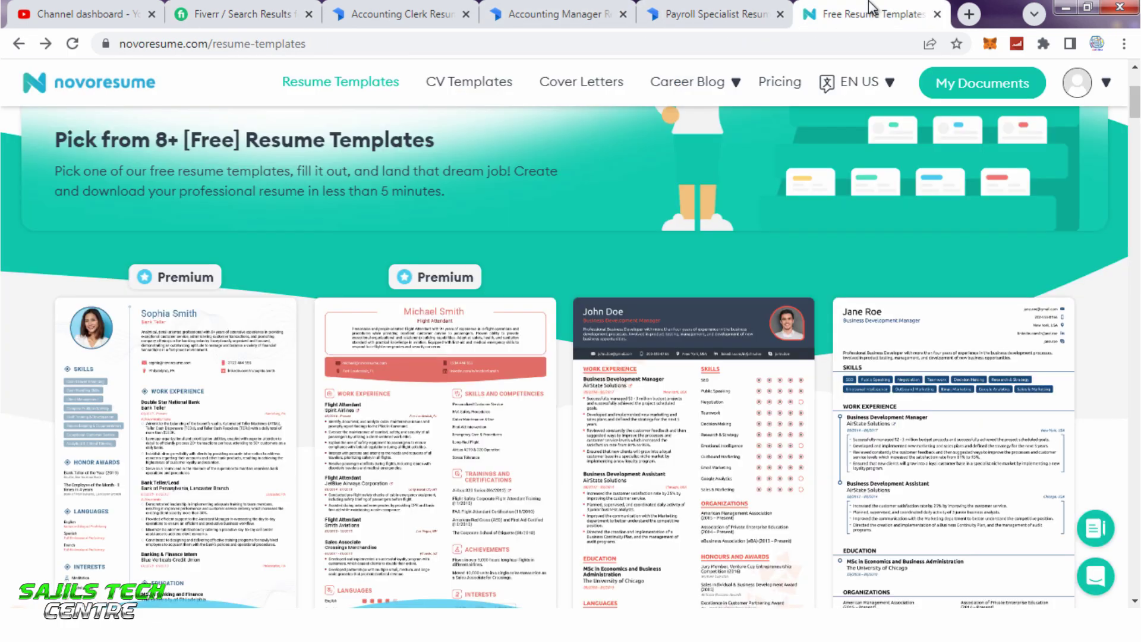
- Browse the Novoresume cover letter templates and create a cover letter from the Tech design
left_click(592, 83)
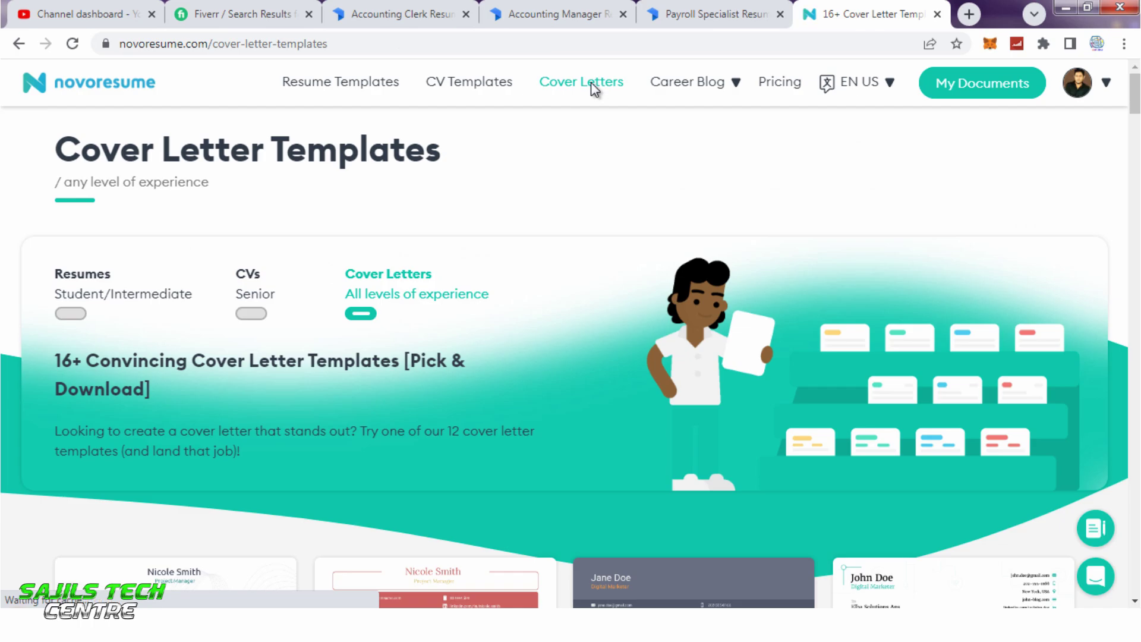
scroll(509, 387, "down", 4)
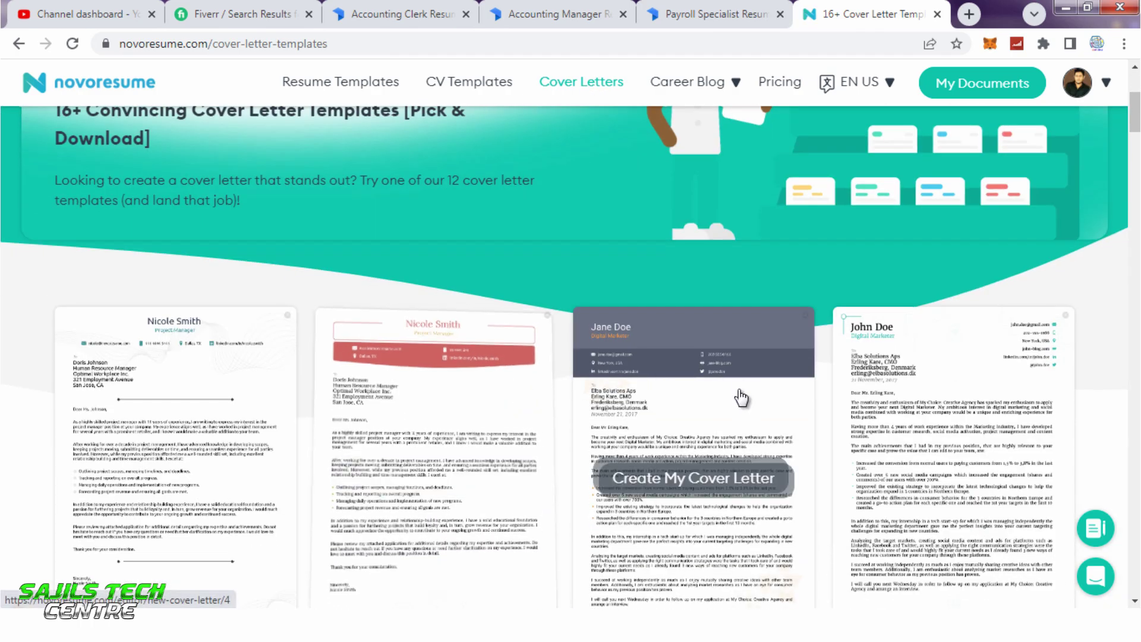
scroll(517, 458, "down", 8)
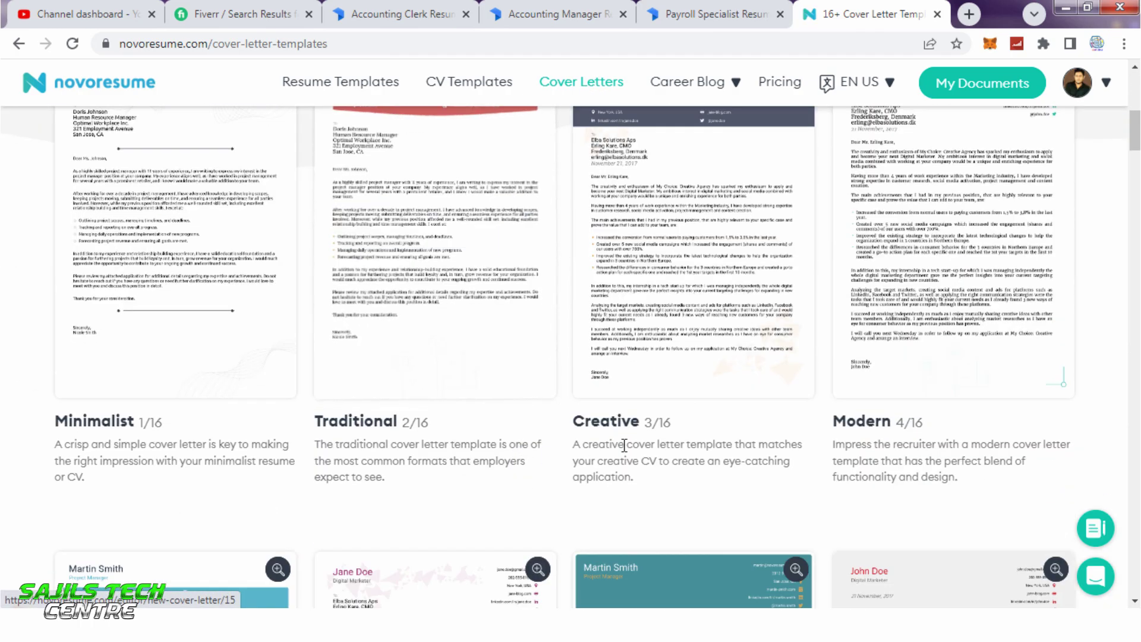
scroll(689, 449, "down", 10)
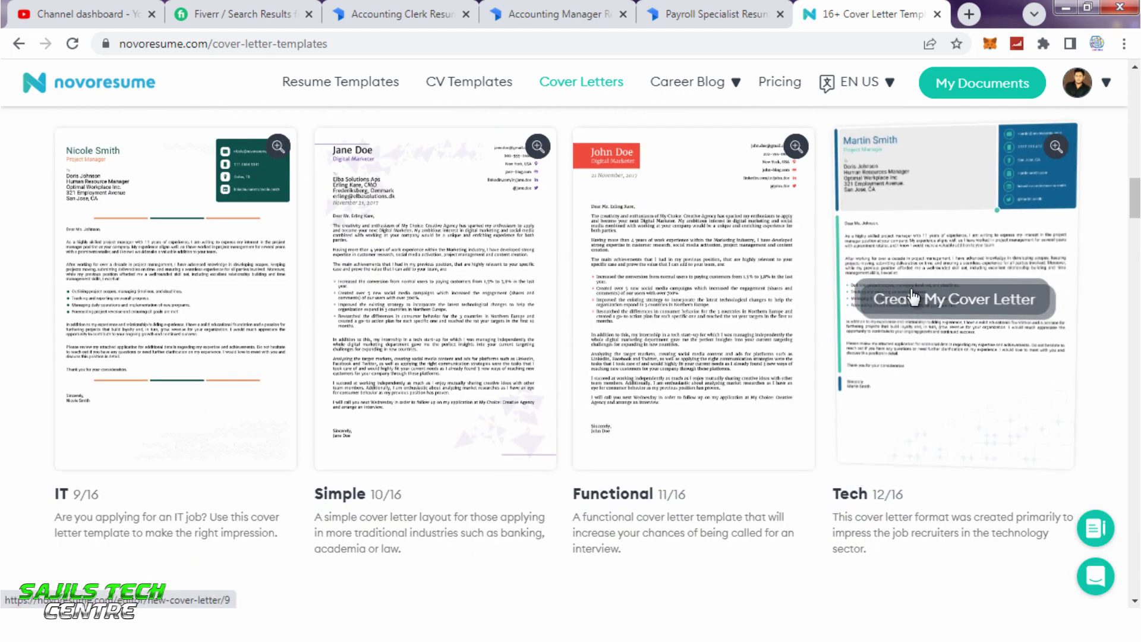
left_click(919, 261)
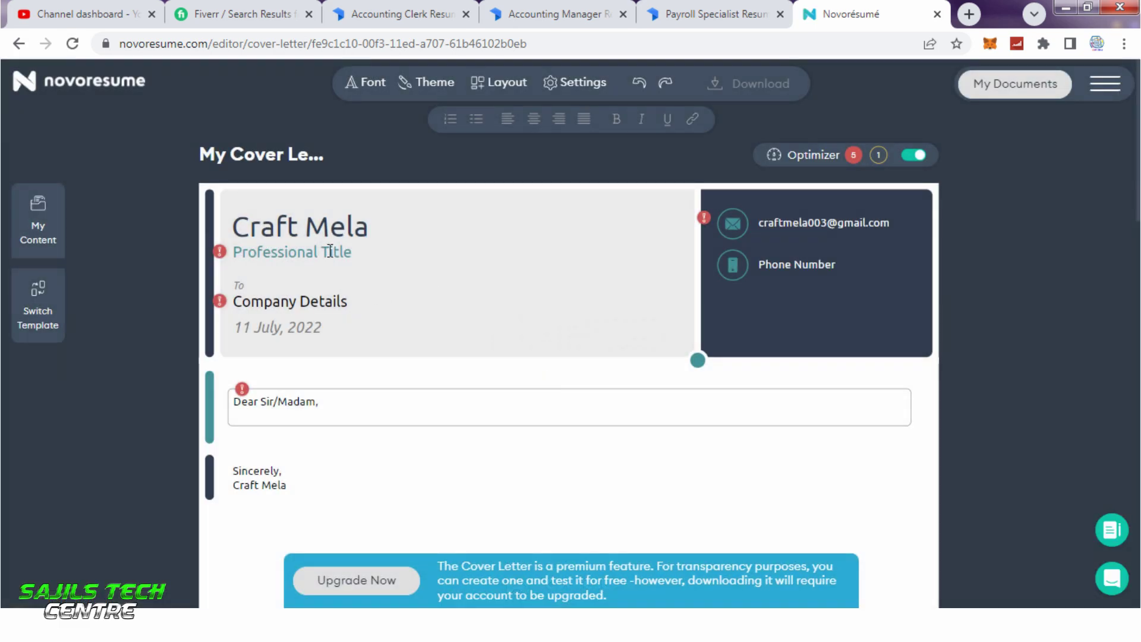
- Inspect the cover letter's professional title and letter body fields, and review the page layout
left_click(345, 253)
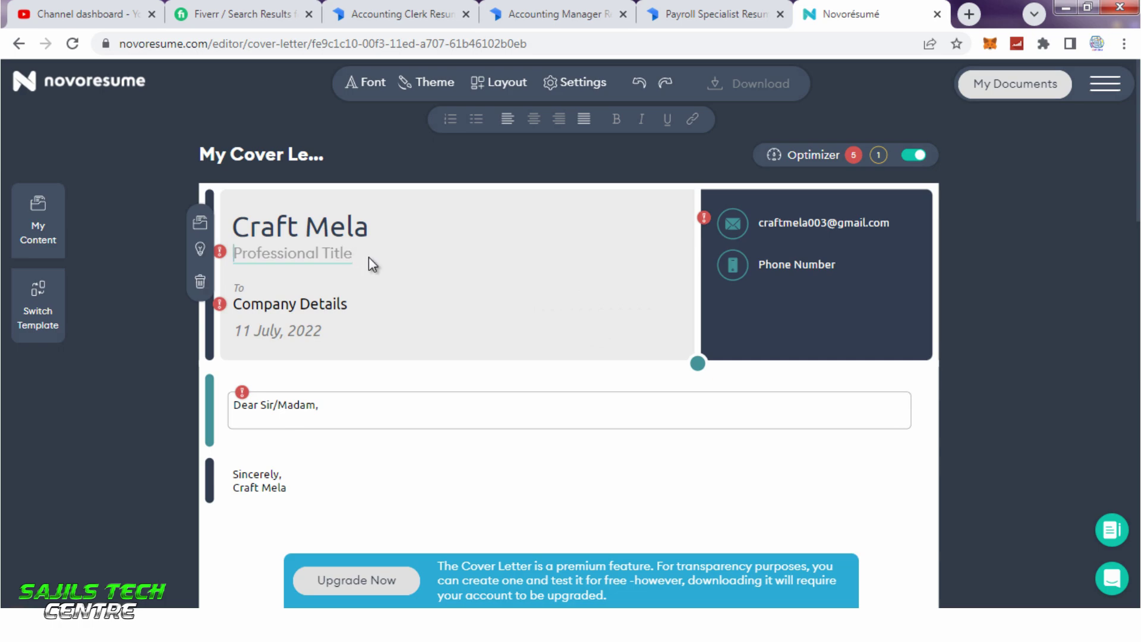
left_click(297, 452)
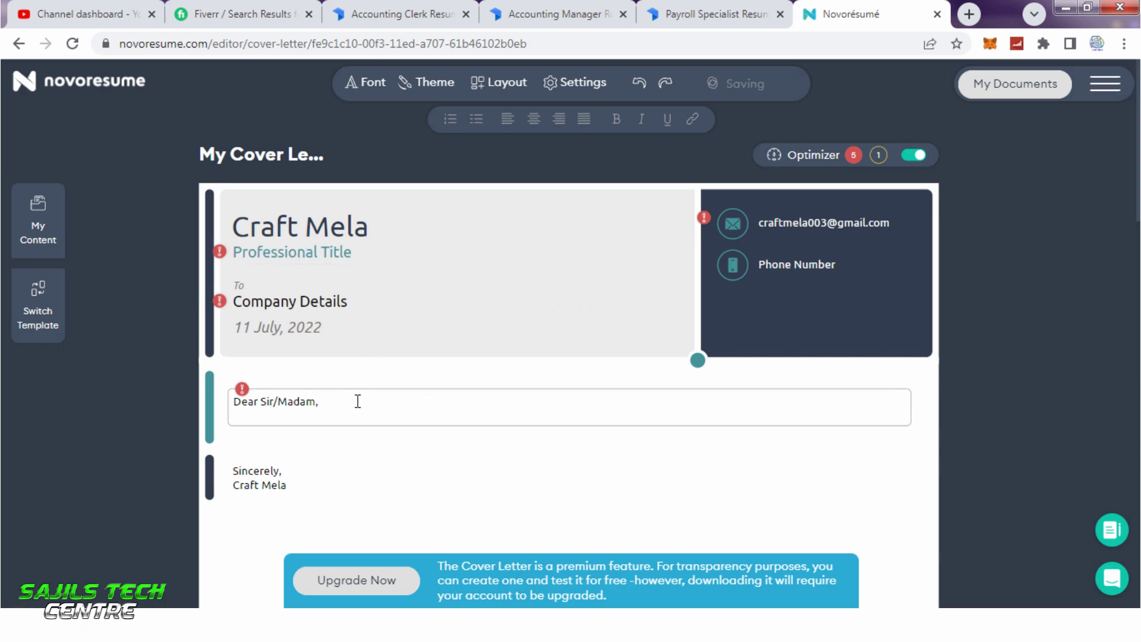
left_click(331, 410)
scroll(559, 409, "down", 4)
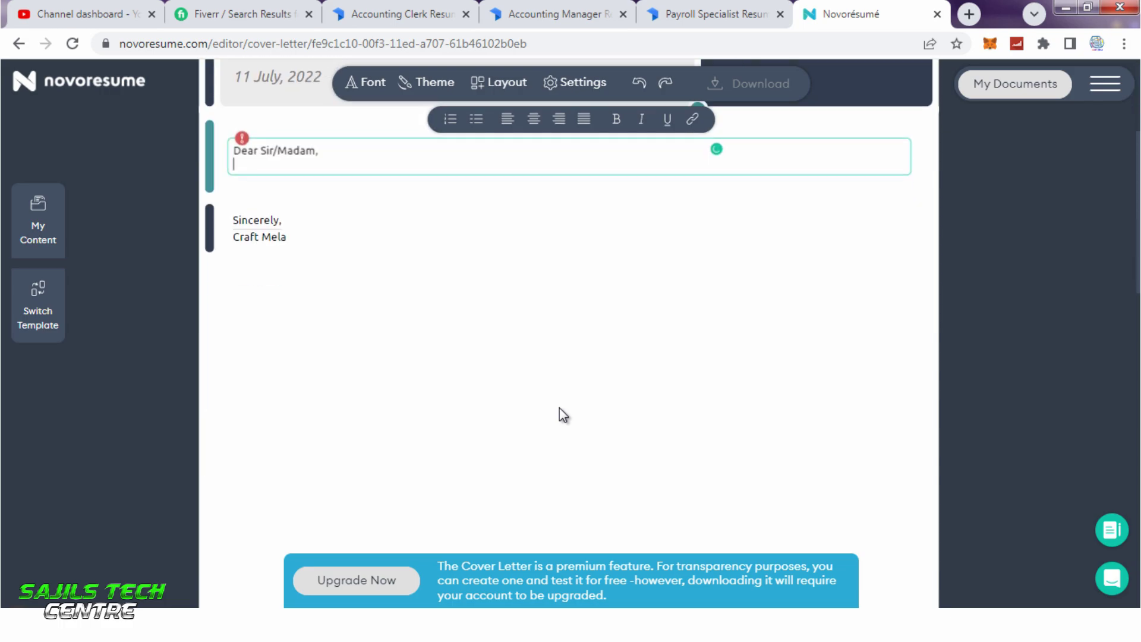
scroll(527, 414, "up", 3)
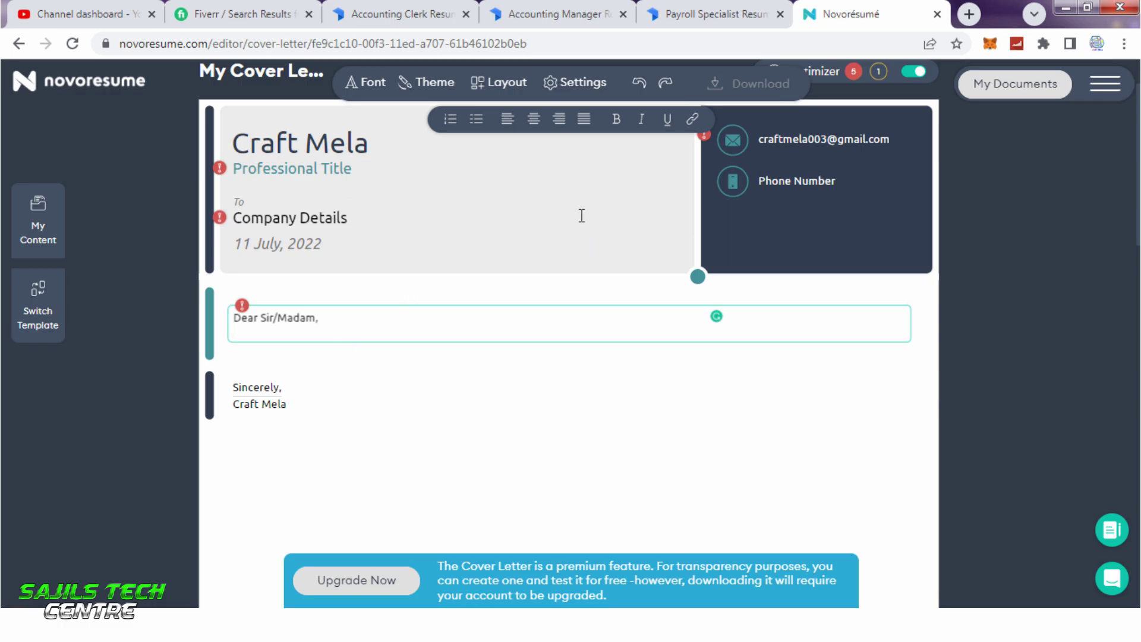
- Search Google for "cover letter sample" in a new browser tab and preview the Professional Cover Letter image from livecareer.com
left_click(967, 14)
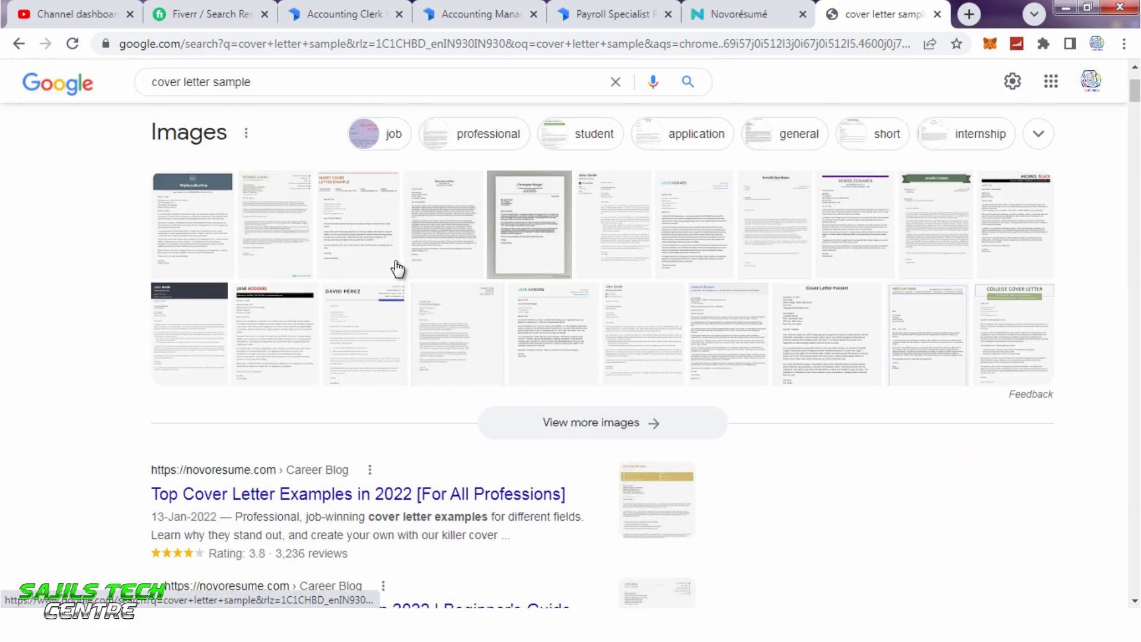
scroll(395, 270, "down", 3)
left_click(186, 258)
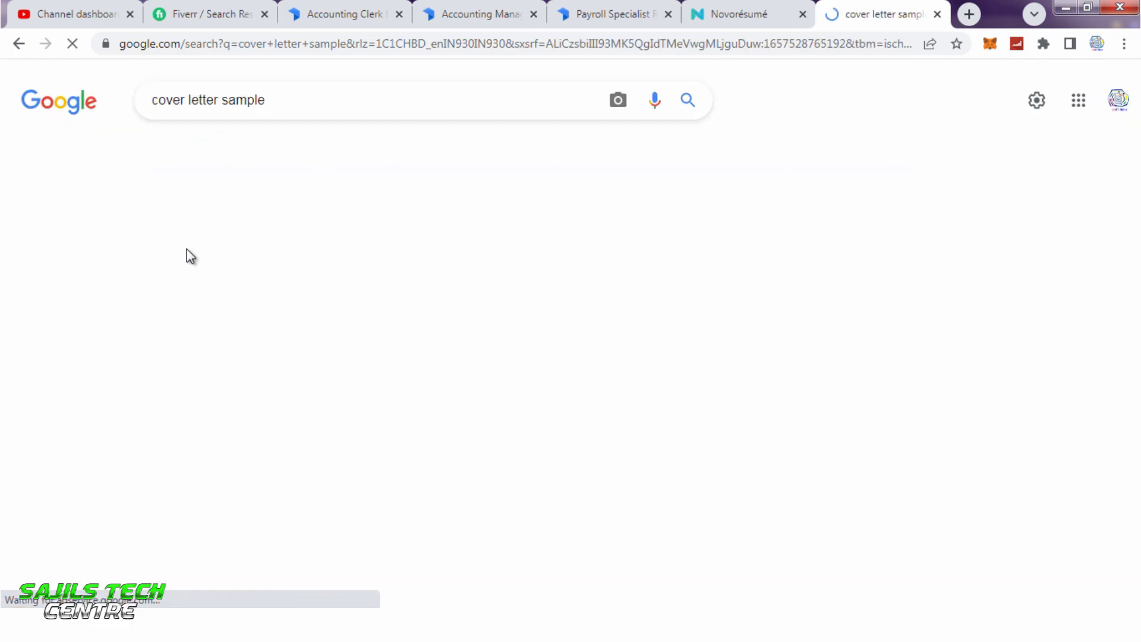
left_click(88, 308)
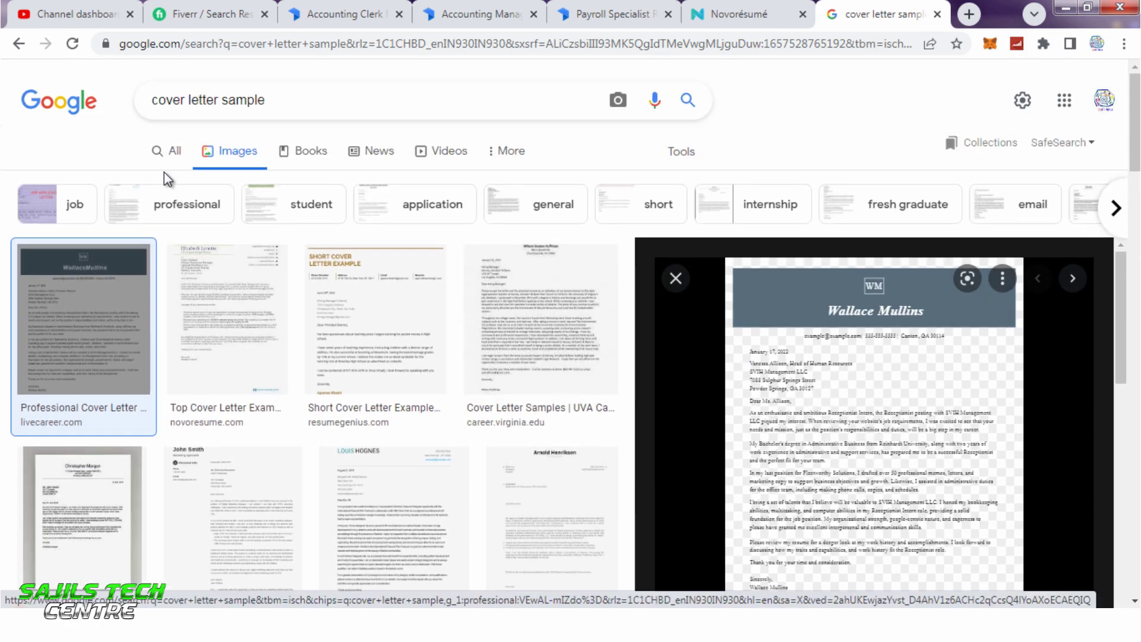
- Return to the general web results and open the Novoresume article "Top Cover Letter Examples in 2022 [For All Professions]"
left_click(168, 150)
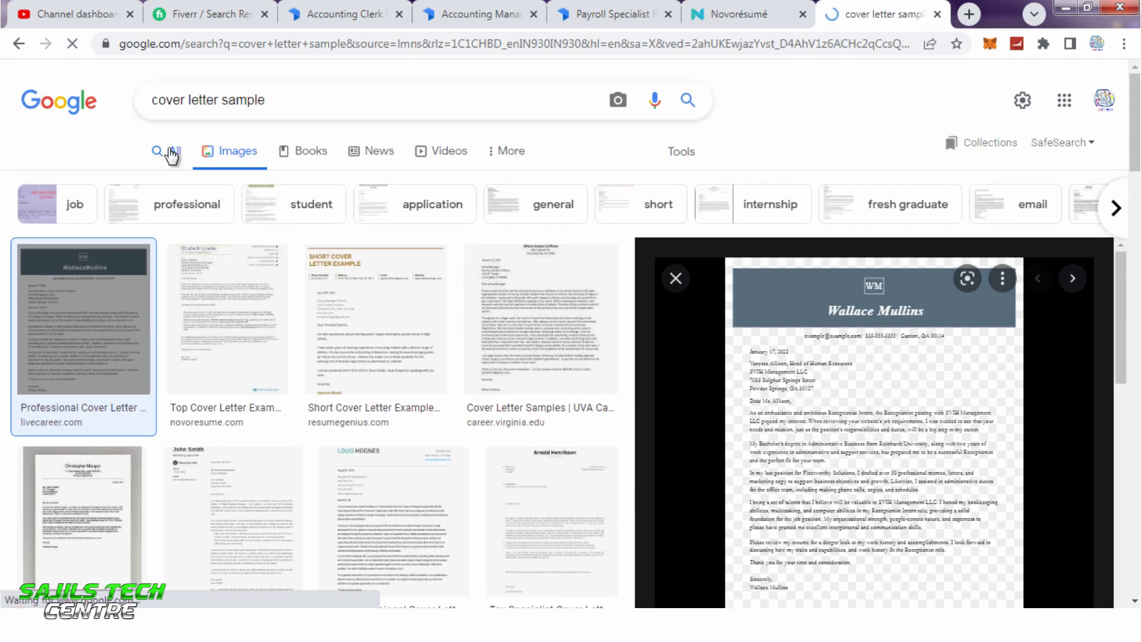
scroll(523, 362, "down", 5)
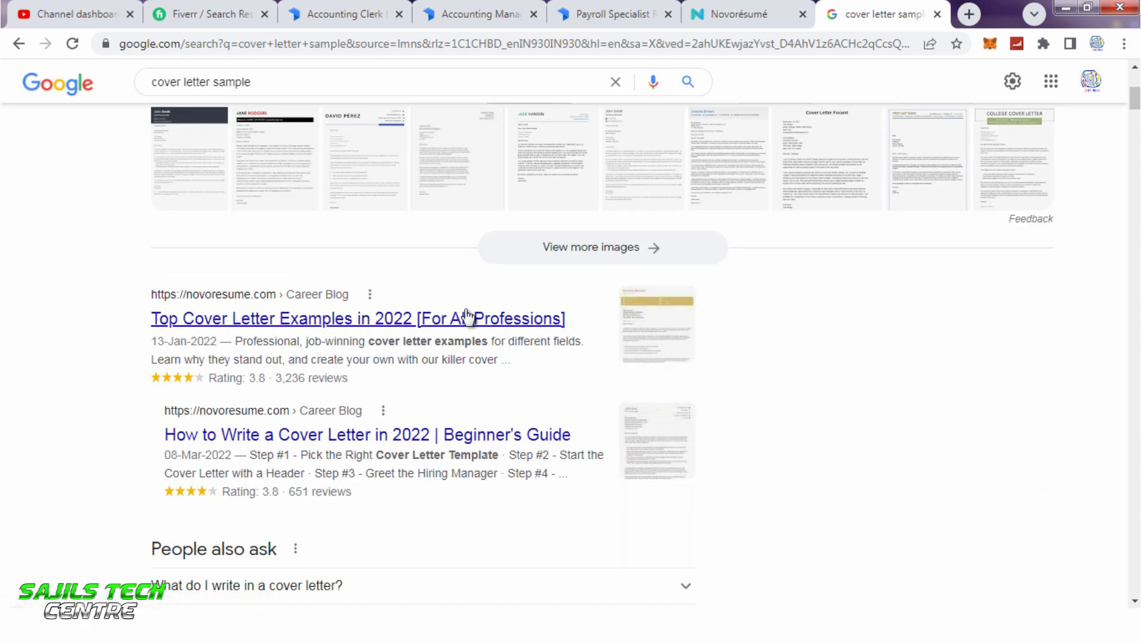
left_click(440, 322)
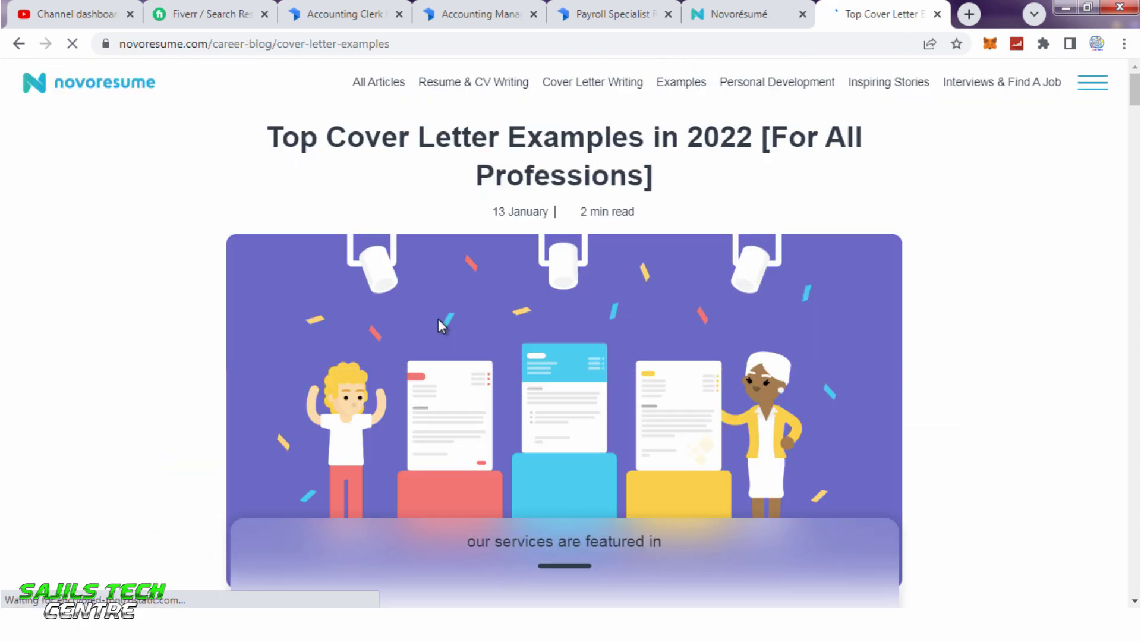
- Review the article's sample cover letters for a student or graduate, middle management, and a career change
scroll(772, 327, "down", 15)
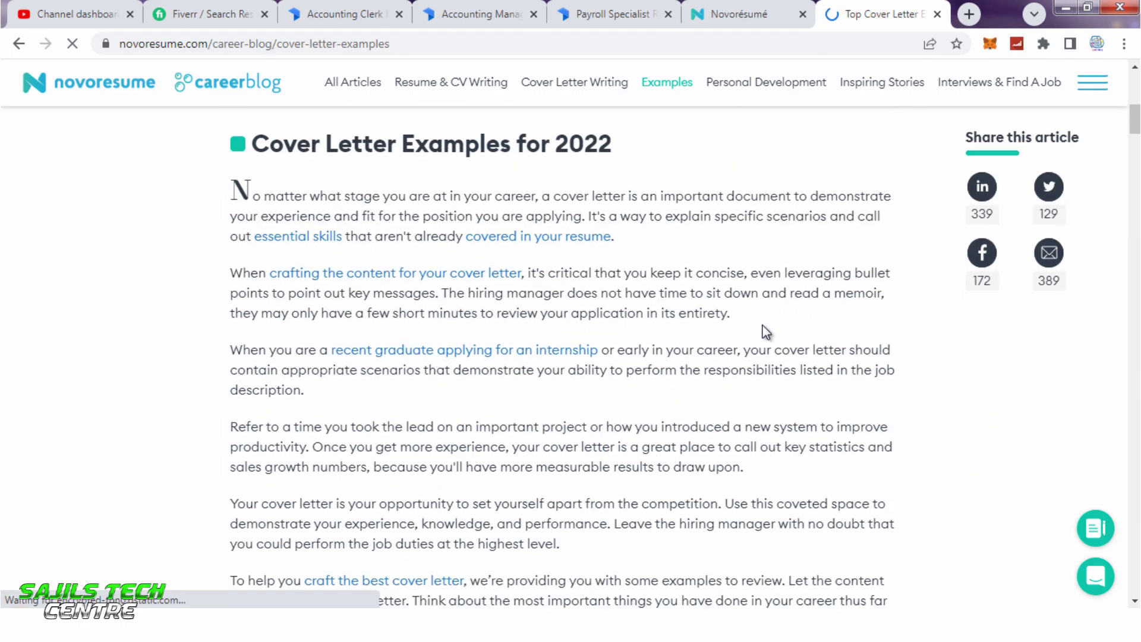
scroll(751, 322, "down", 8)
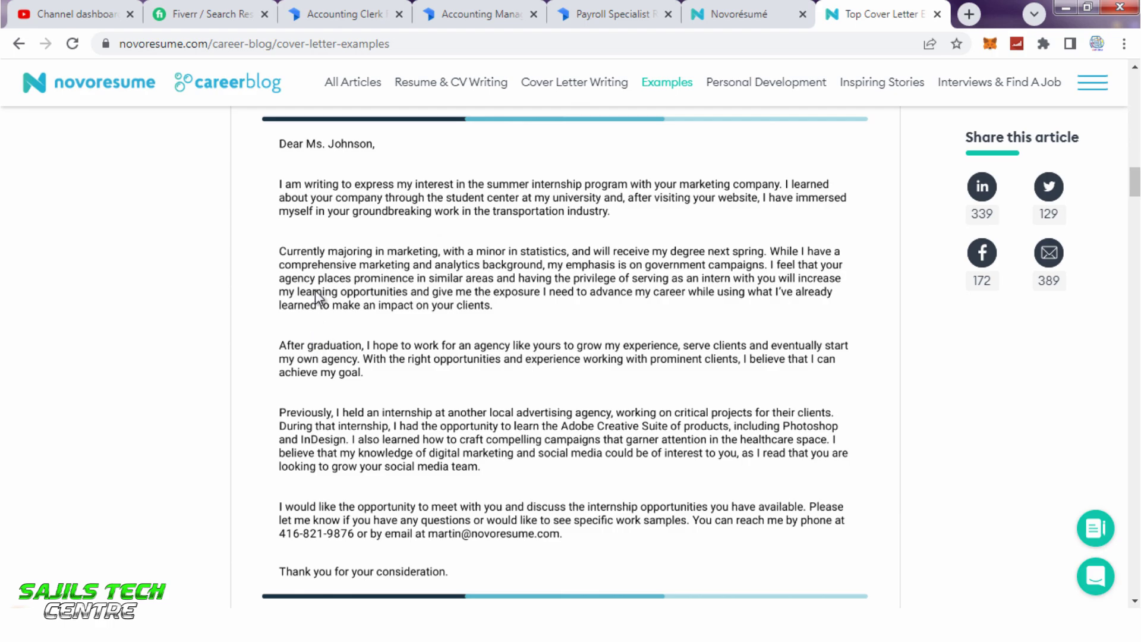
scroll(479, 375, "down", 5)
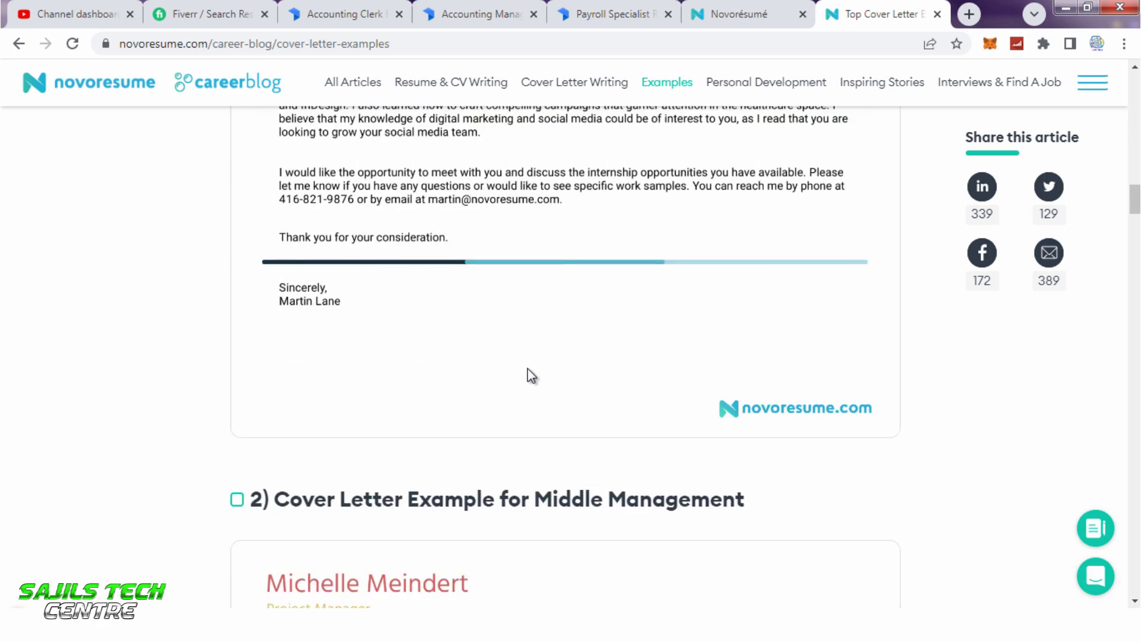
scroll(530, 374, "up", 5)
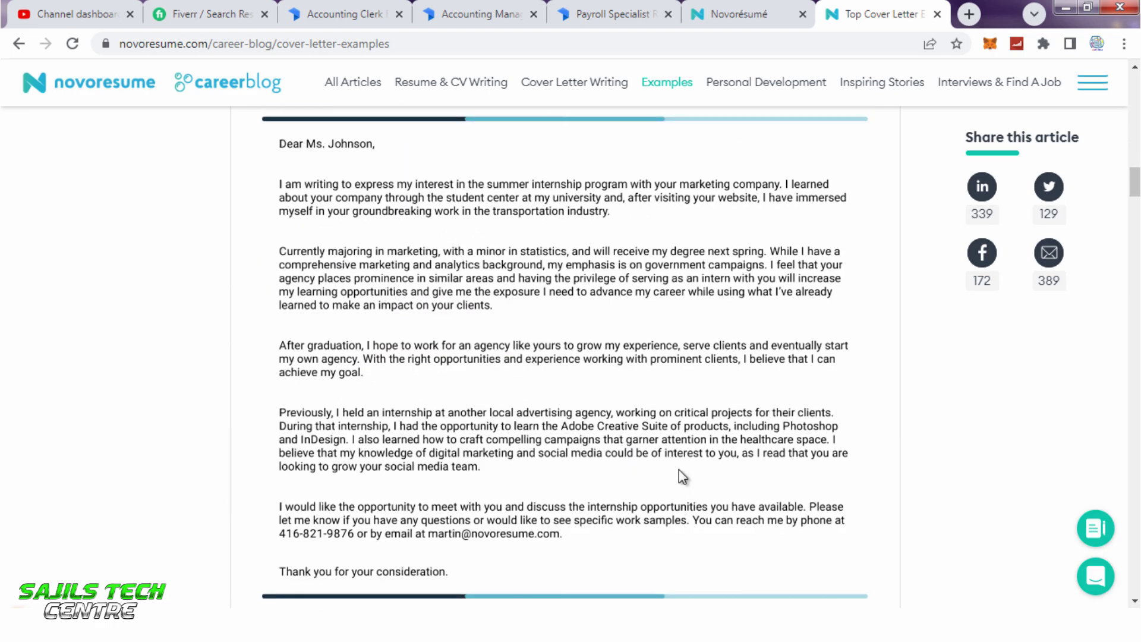
scroll(678, 470, "down", 5)
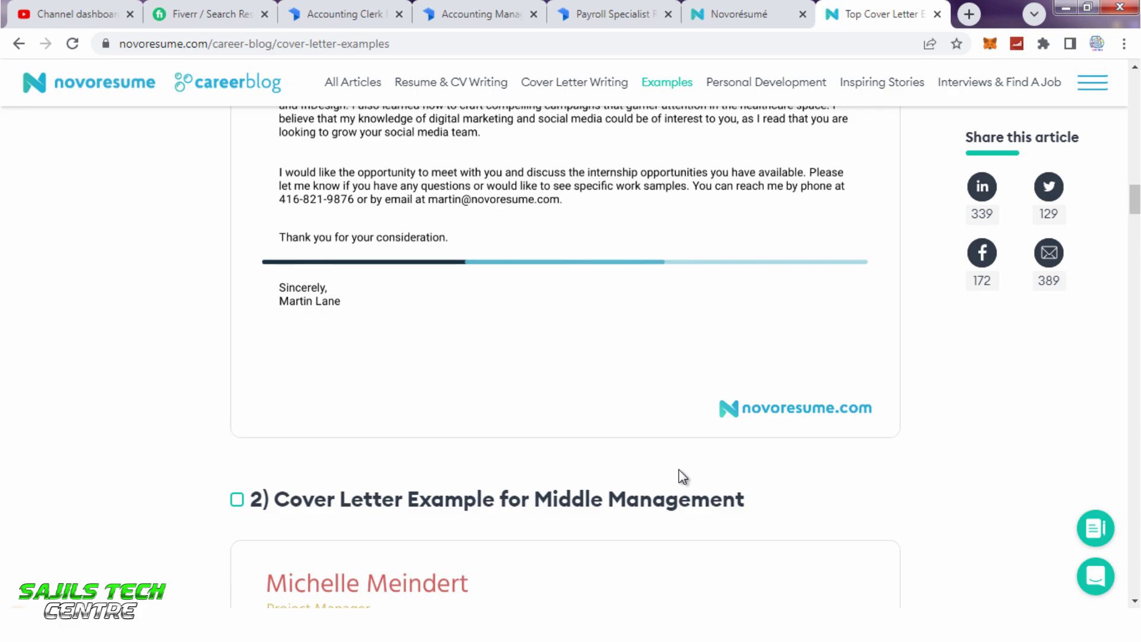
scroll(583, 319, "down", 10)
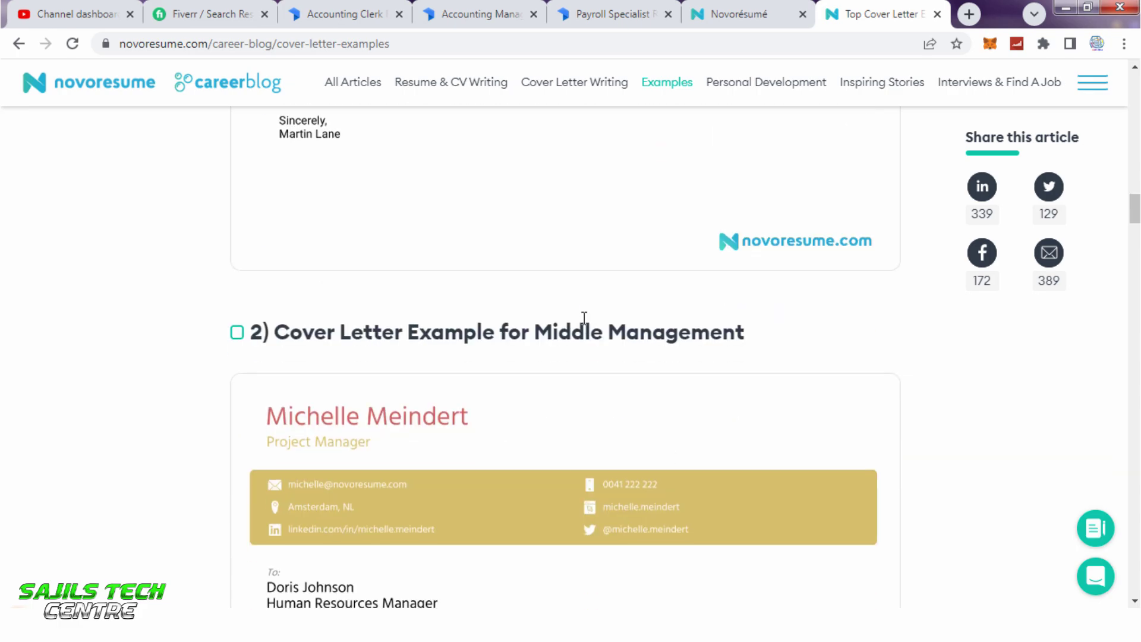
scroll(582, 318, "down", 10)
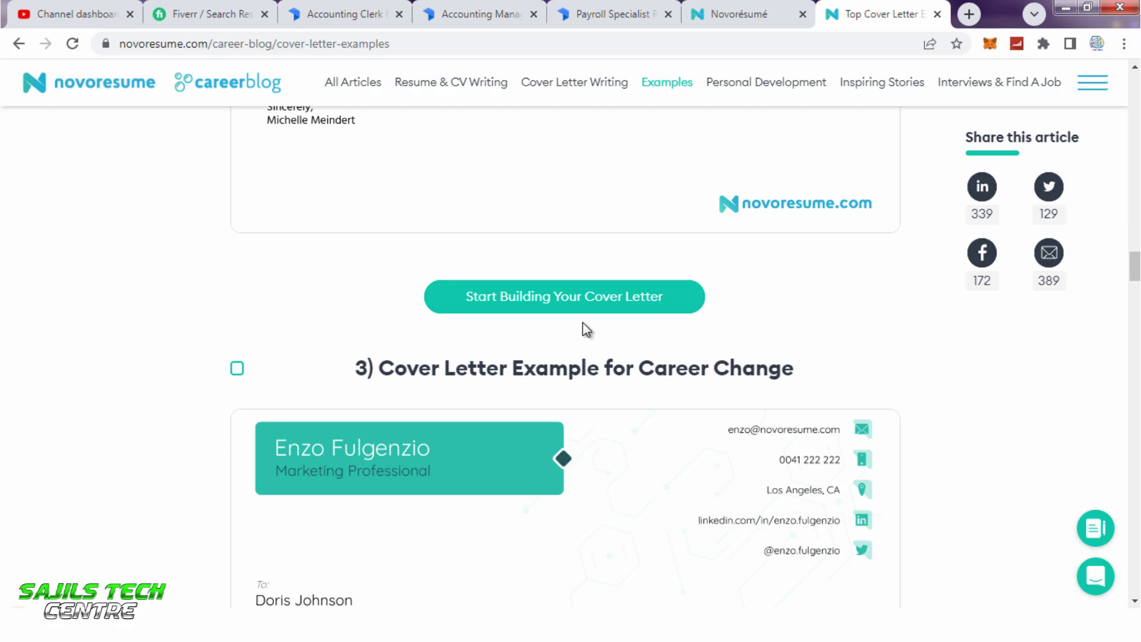
scroll(766, 395, "down", 12)
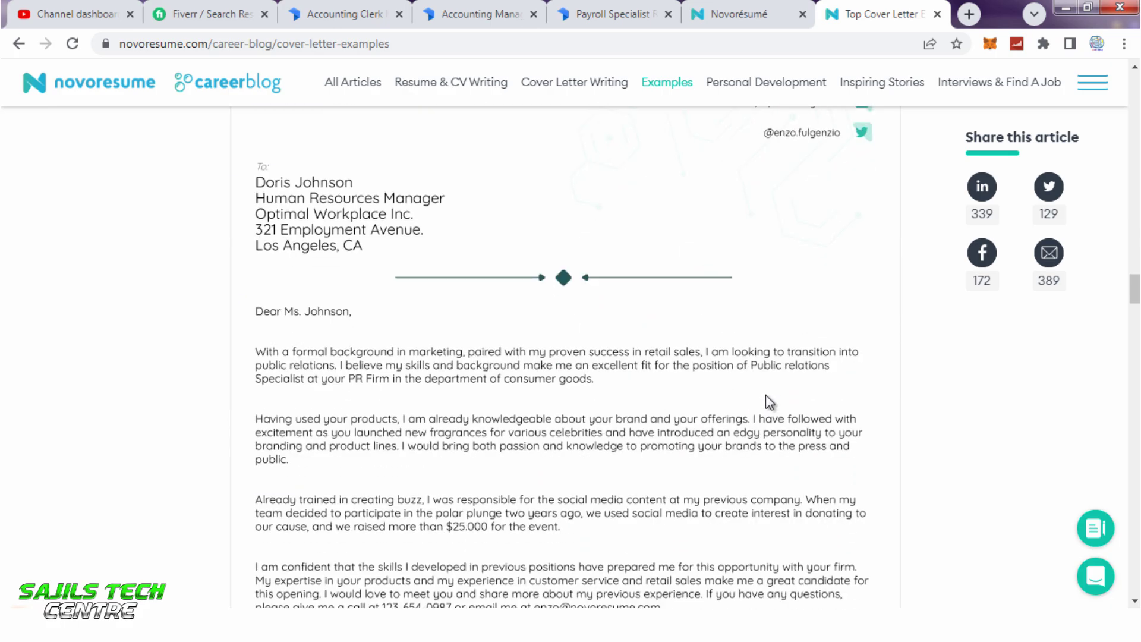
scroll(766, 392, "up", 15)
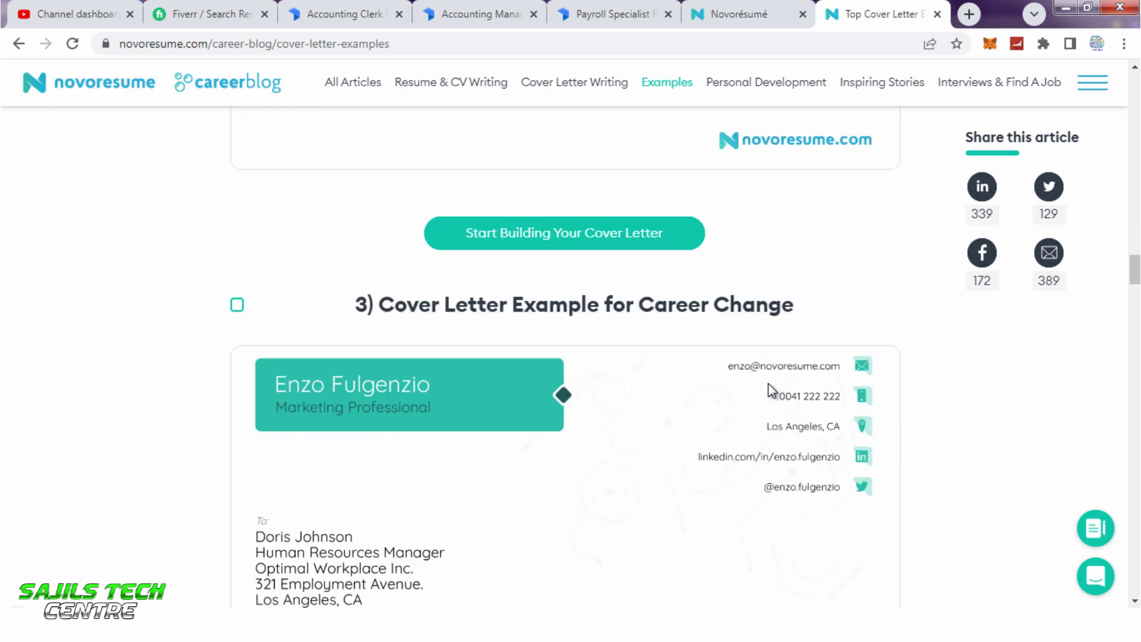
scroll(775, 381, "up", 15)
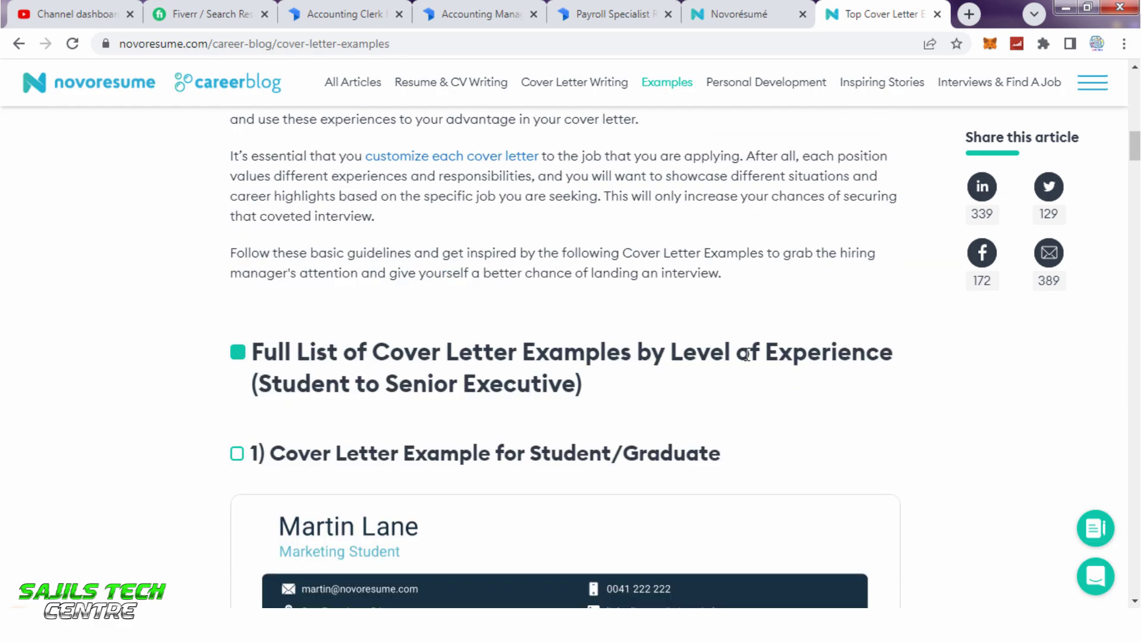
- Return to the Fiverr resume search results and open the gig "I will overhaul your resume, cover letter, and linkedin" in a new tab
left_click(179, 9)
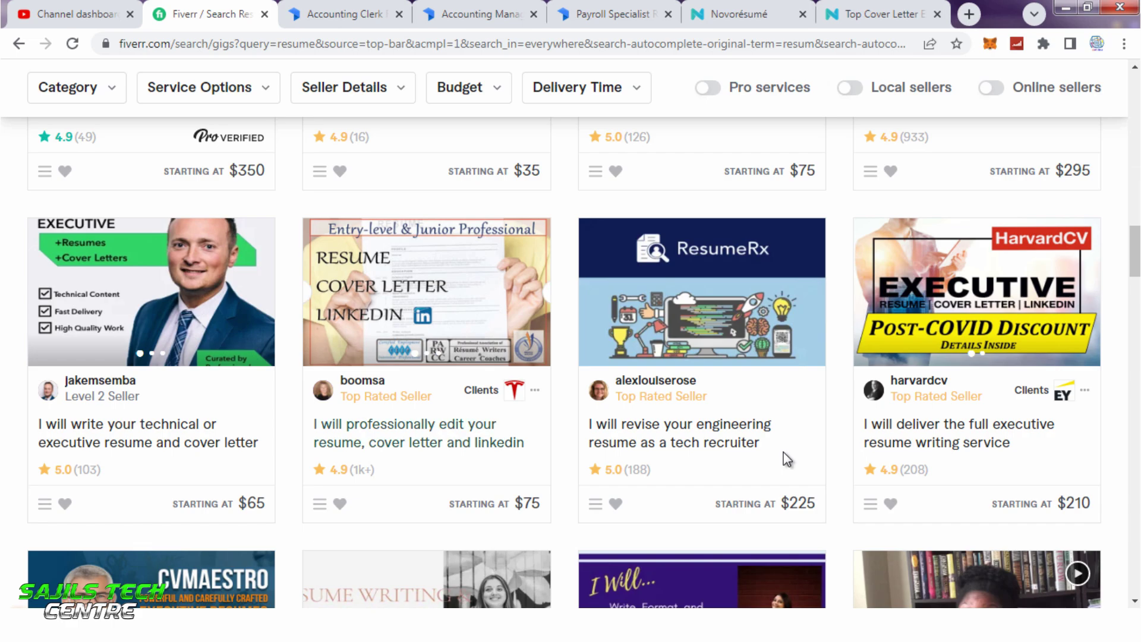
left_click_drag(1137, 257, 1139, 132)
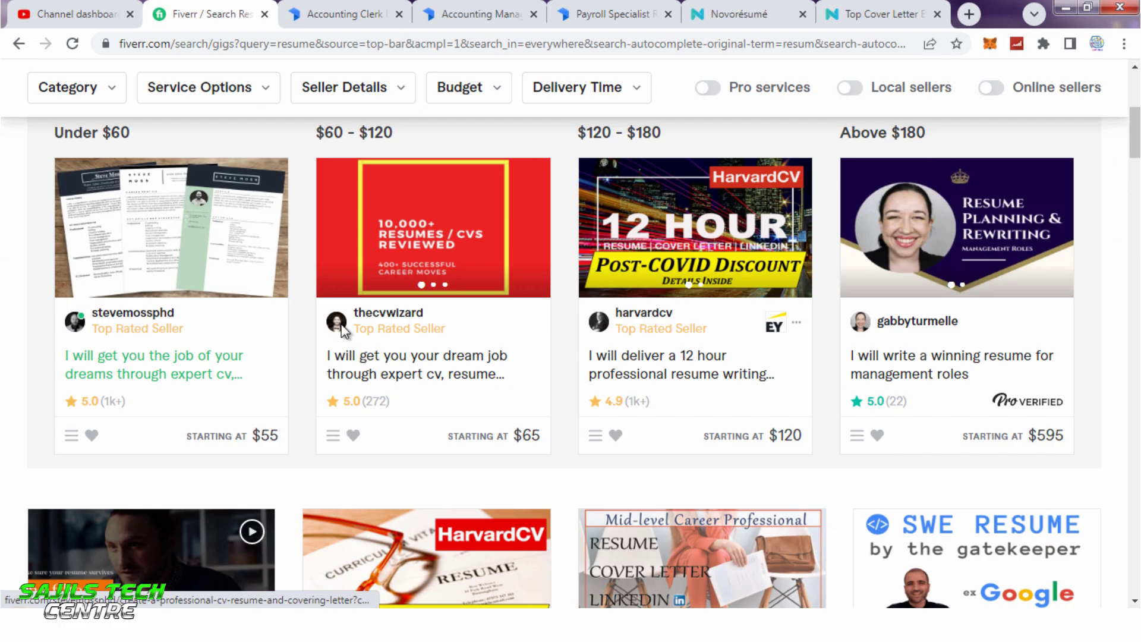
scroll(352, 330, "up", 3)
scroll(355, 334, "down", 4)
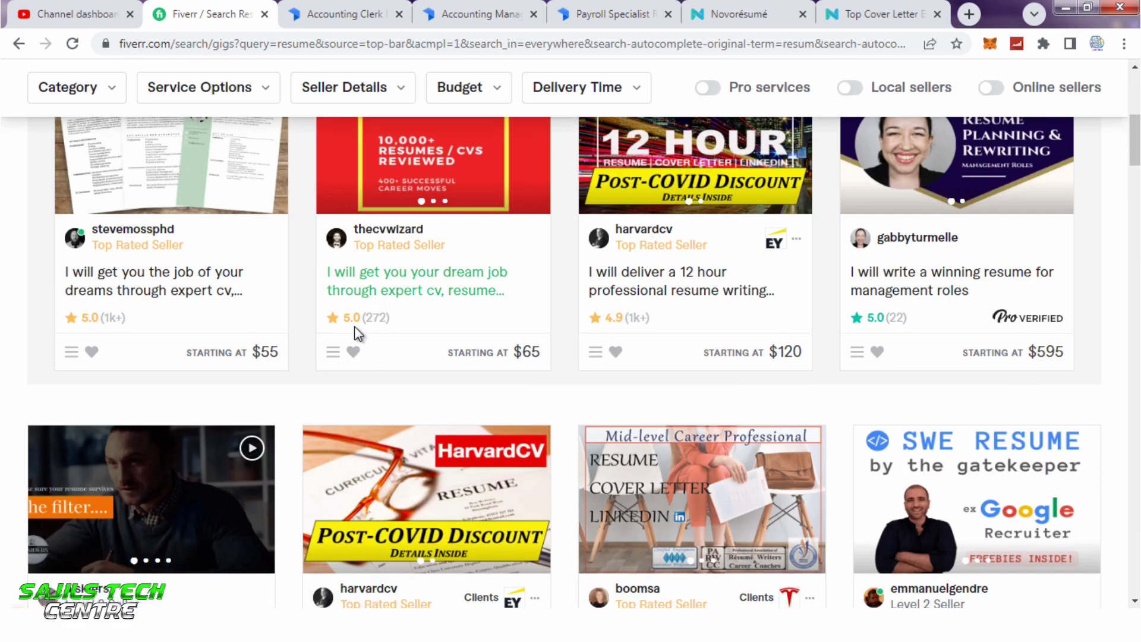
scroll(357, 331, "down", 4)
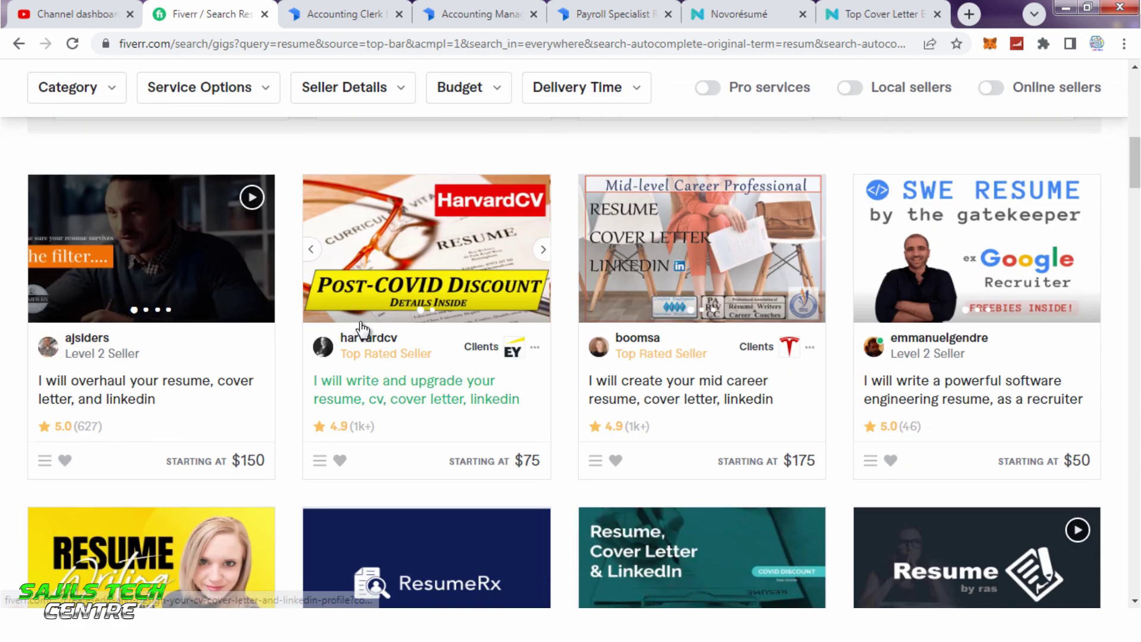
right_click(229, 387)
left_click(279, 397)
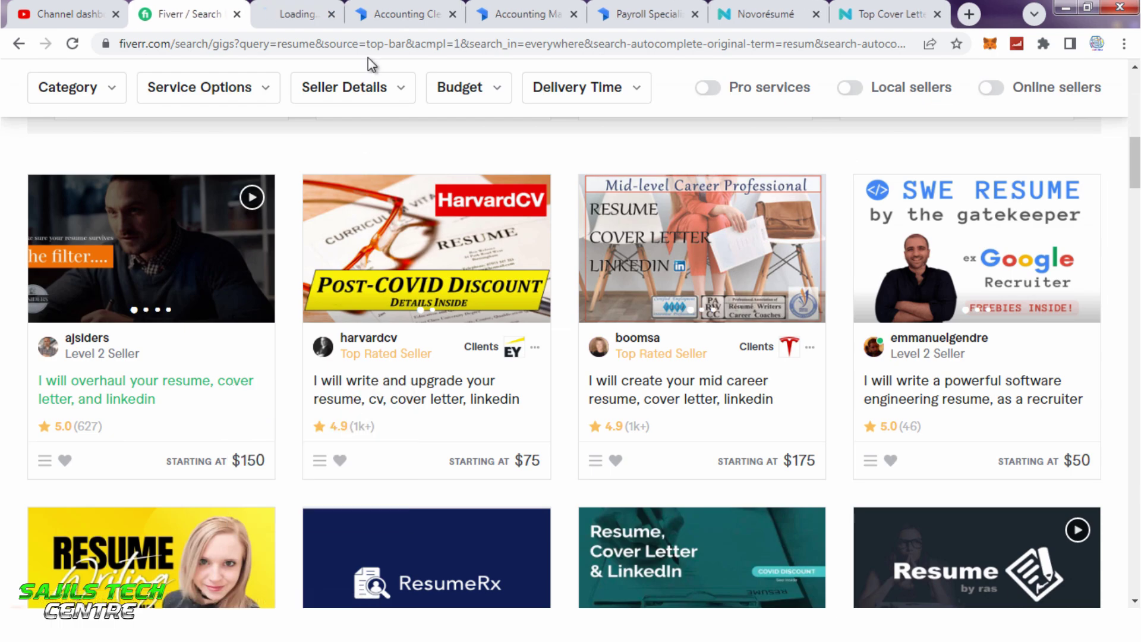
left_click(337, 9)
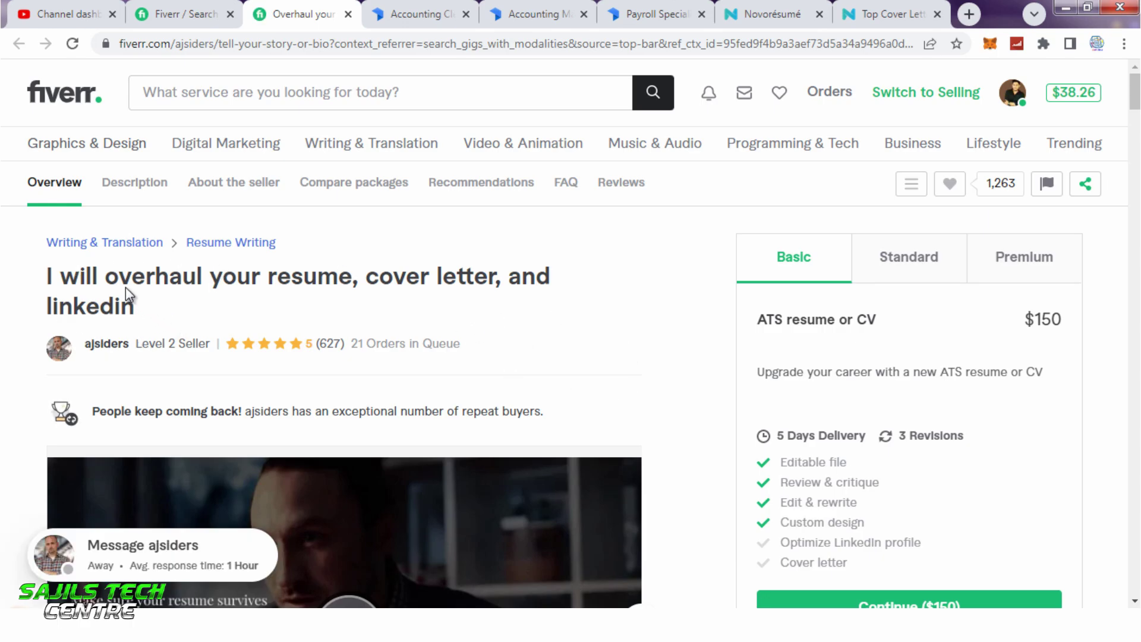
- Examine the gig's title and gallery, checking back against the other resume-writing listings in the search results
left_click_drag(129, 294, 112, 281)
key("ctrl+shift+Tab")
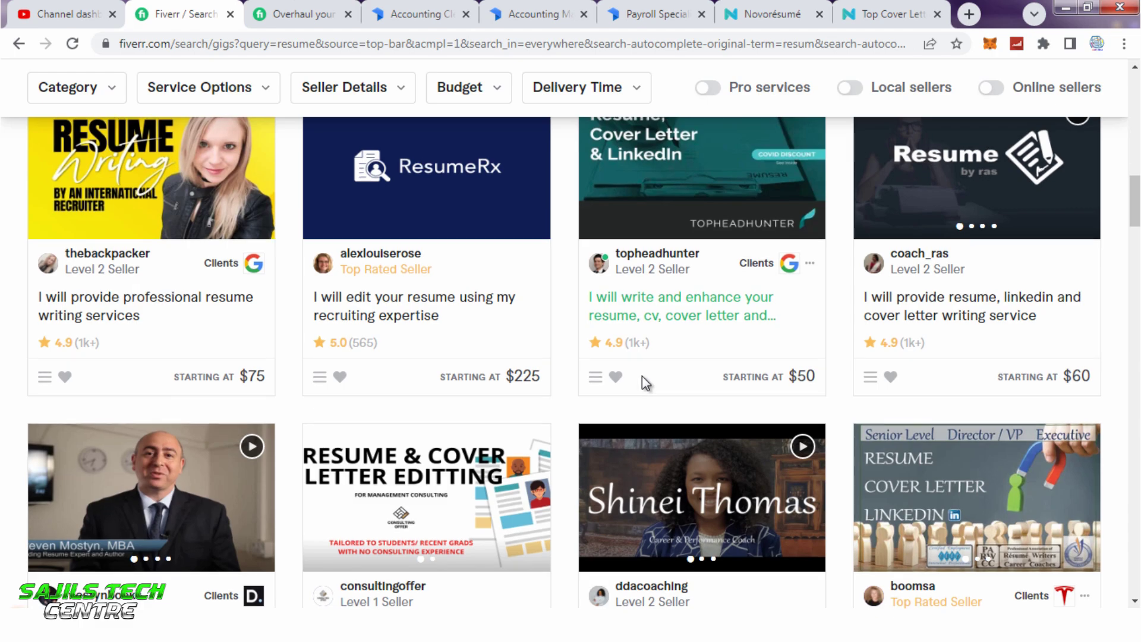
scroll(642, 376, "up", 2)
left_click(300, 14)
scroll(293, 357, "down", 4)
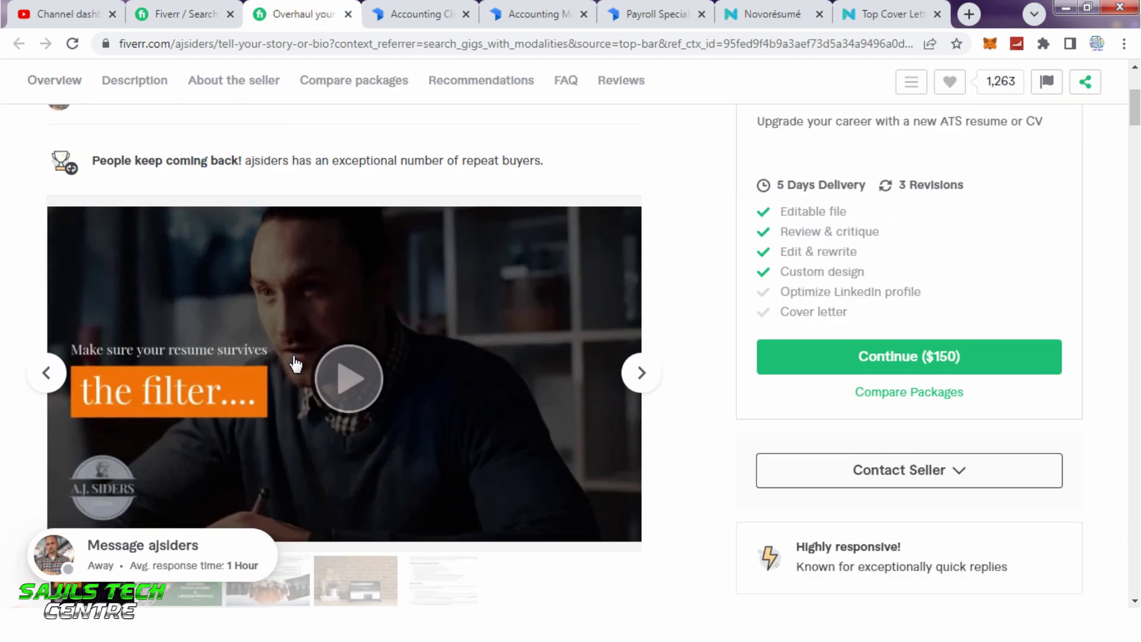
scroll(117, 295, "up", 3)
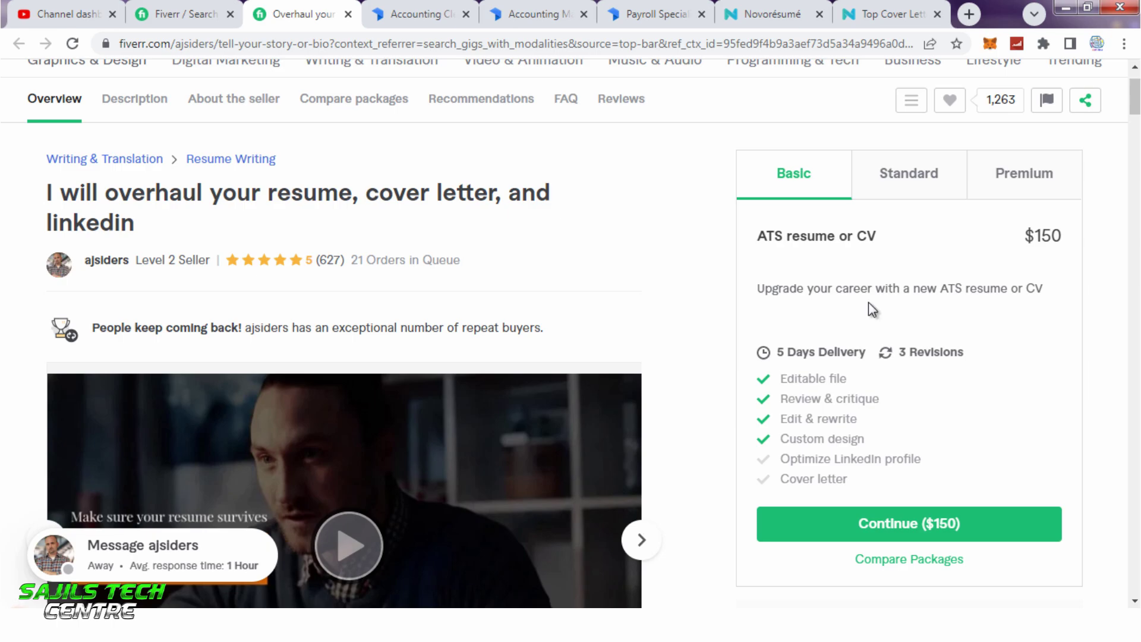
- Compare the prices and included services of the gig's Premium, Basic and Standard packages
left_click(1027, 177)
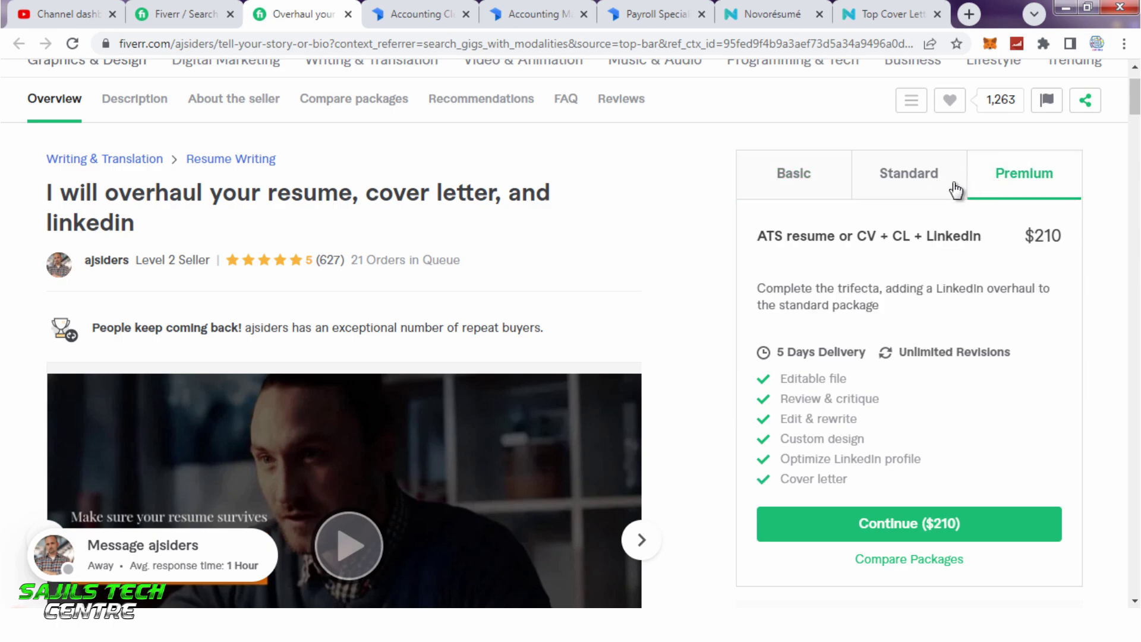
left_click(761, 176)
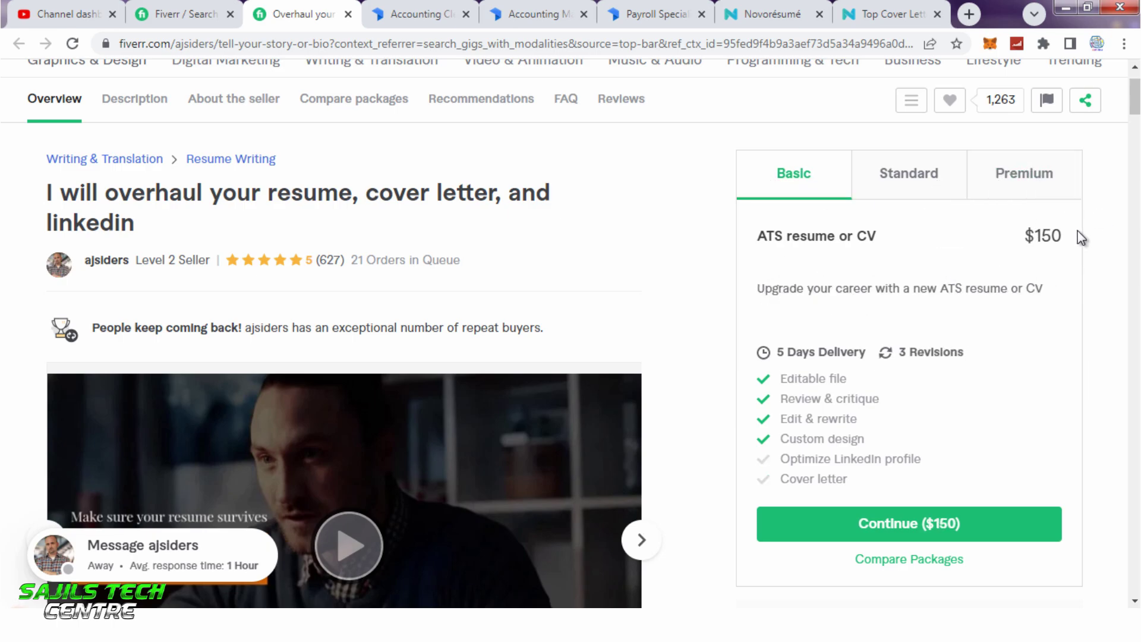
left_click_drag(1066, 243, 1030, 238)
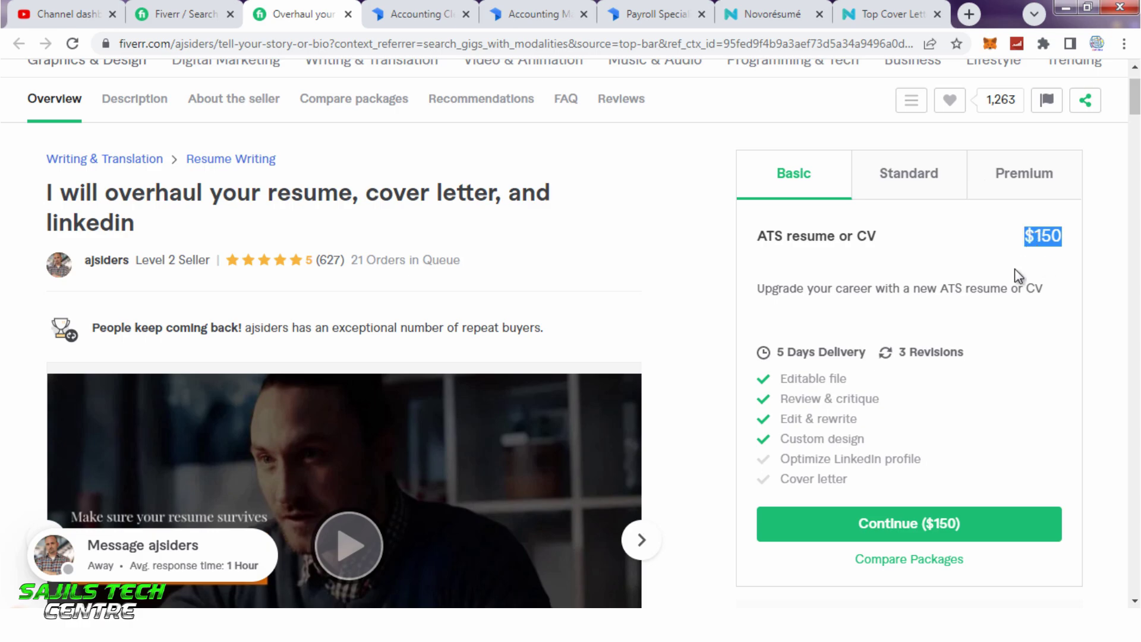
left_click(416, 265)
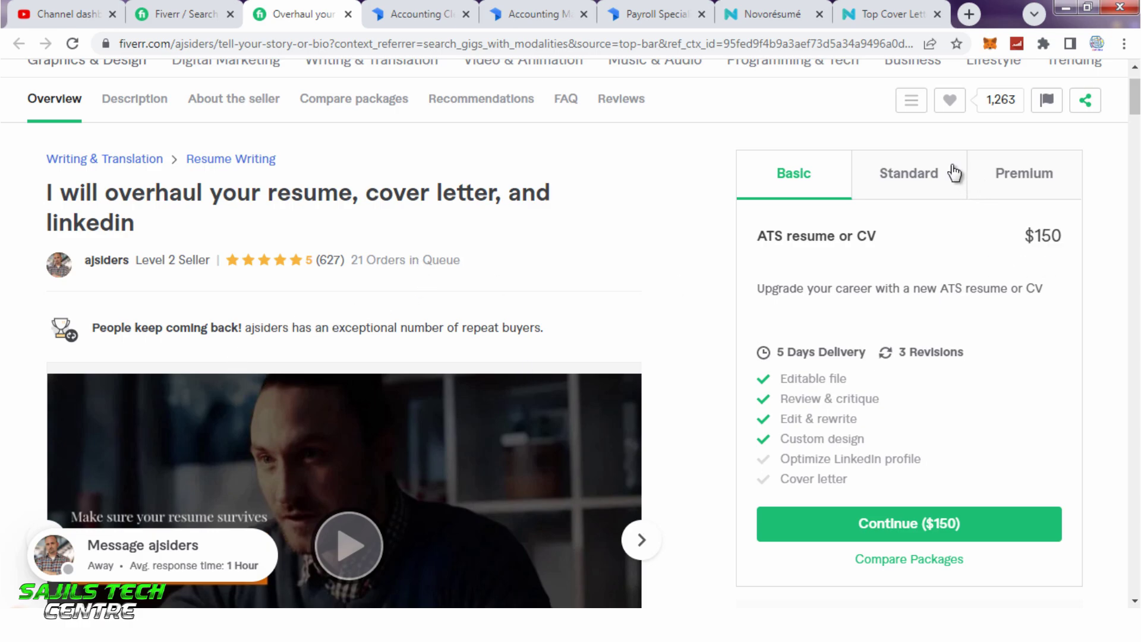
left_click(935, 176)
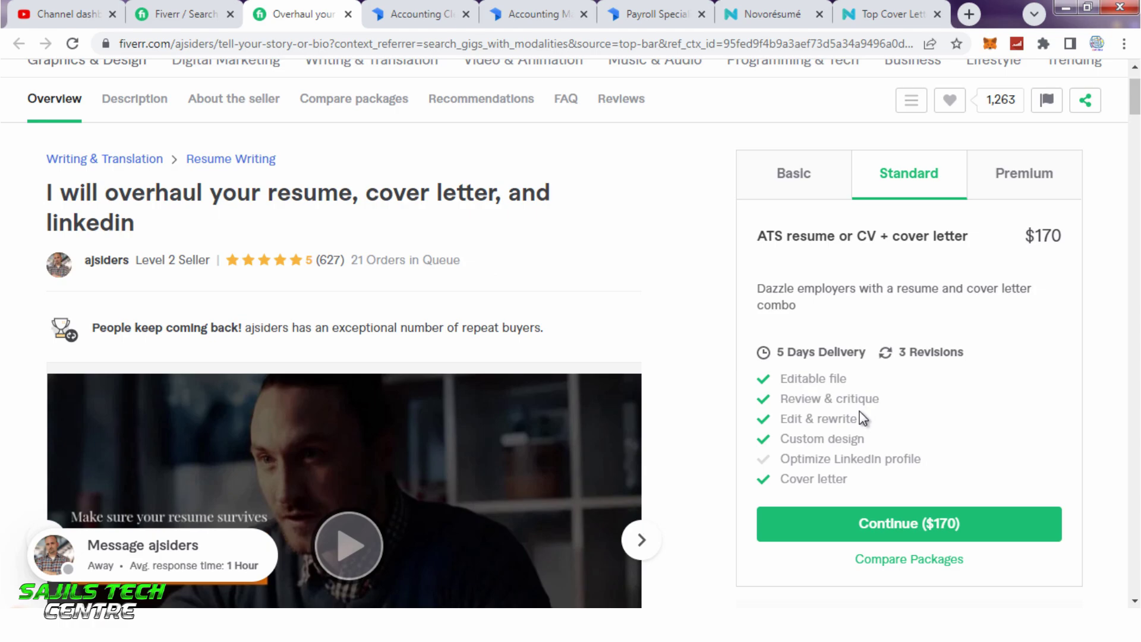
- Read the gig's description, the seller information, and the package comparison table down to the totals
scroll(856, 419, "down", 3)
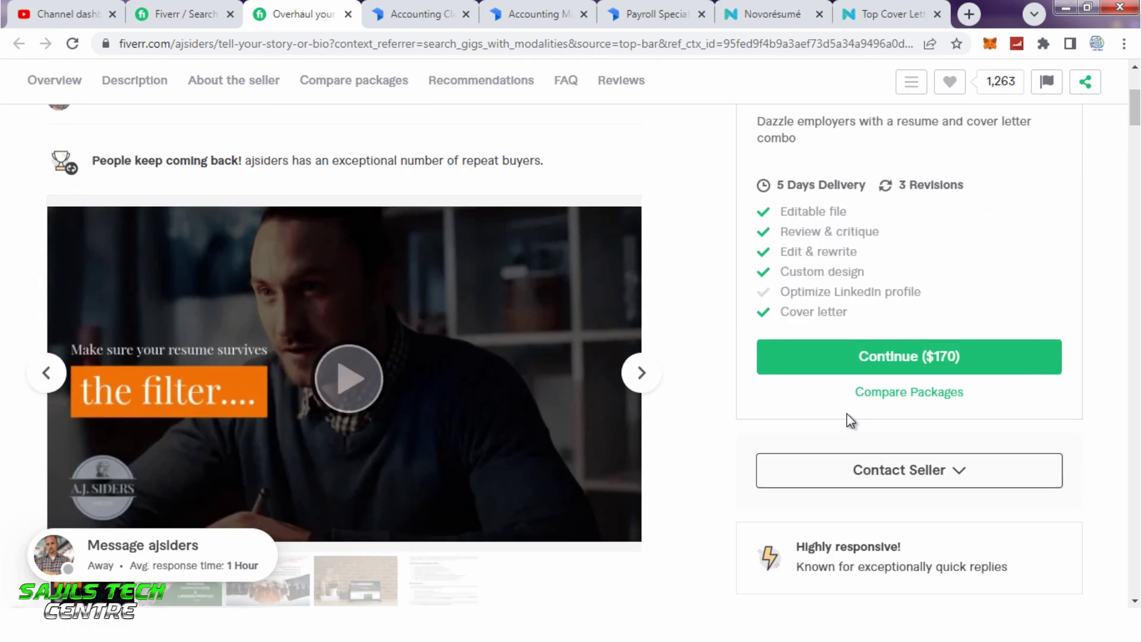
scroll(755, 423, "down", 9)
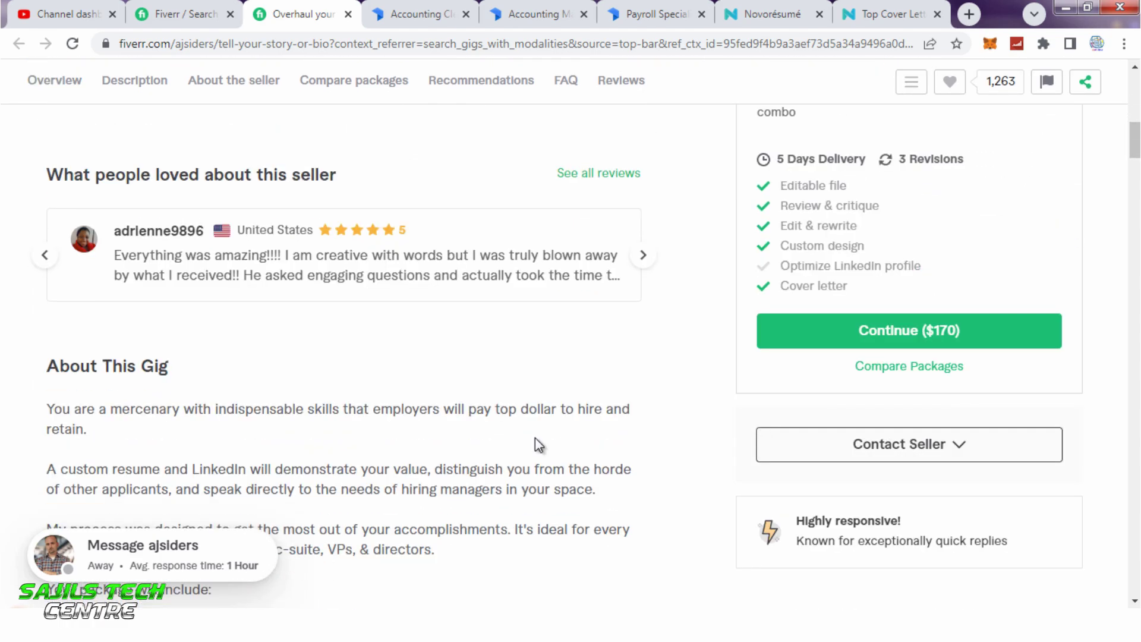
left_click_drag(172, 325, 510, 438)
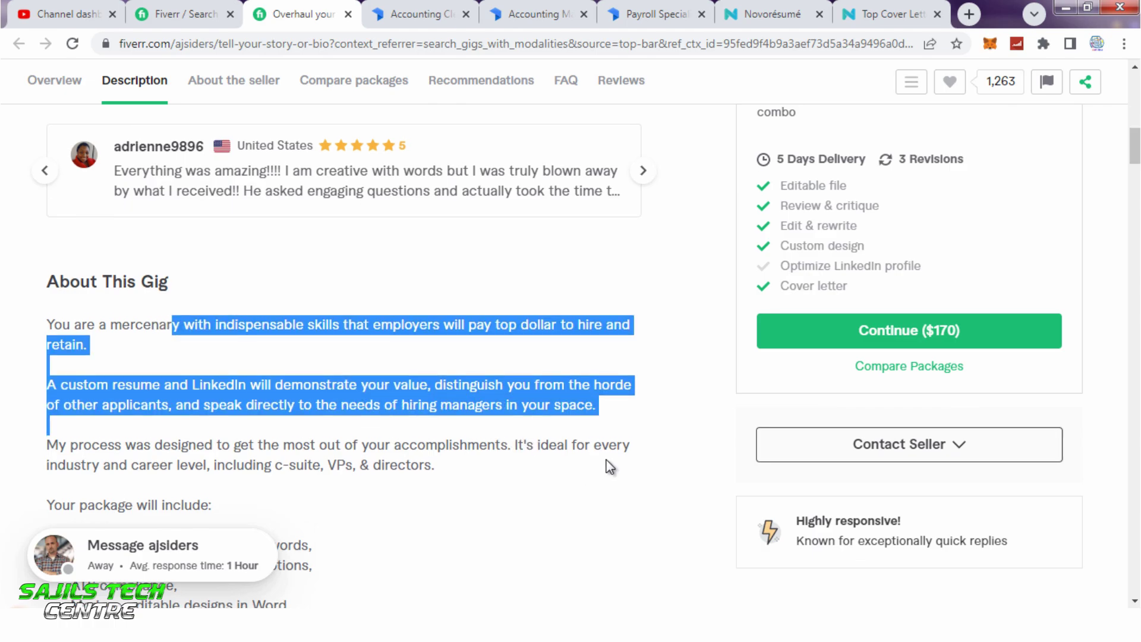
scroll(374, 390, "down", 3)
scroll(370, 379, "down", 13)
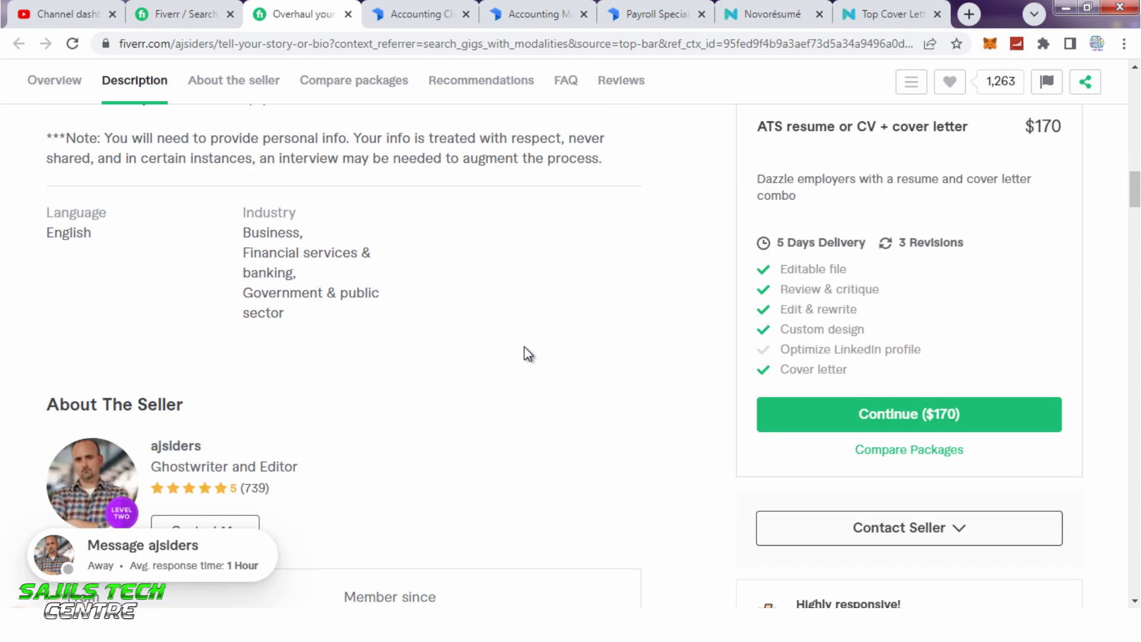
scroll(524, 350, "down", 3)
scroll(523, 356, "down", 14)
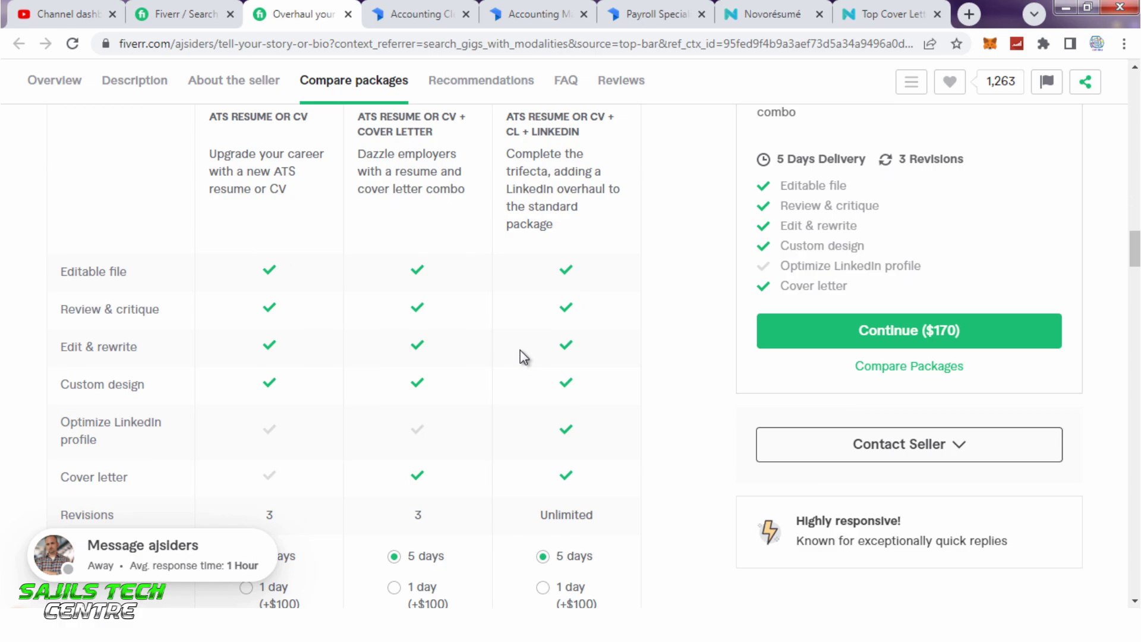
scroll(469, 384, "down", 8)
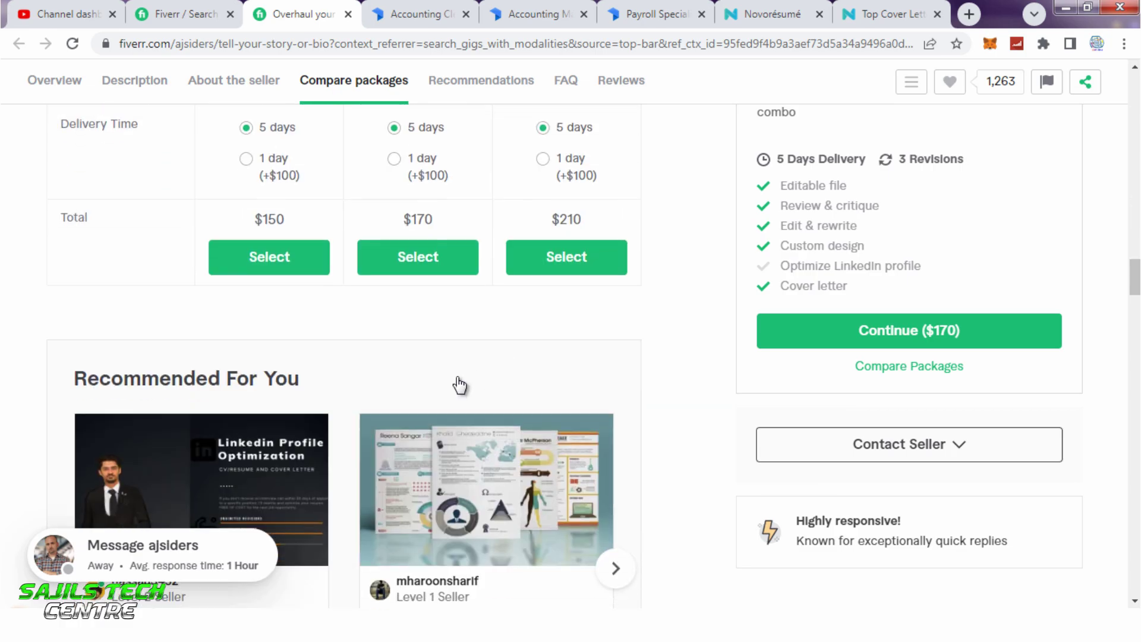
- Look through the gig's buyer reviews, related tags and FAQ section
scroll(1137, 359, "down", 5)
scroll(1137, 360, "down", 15)
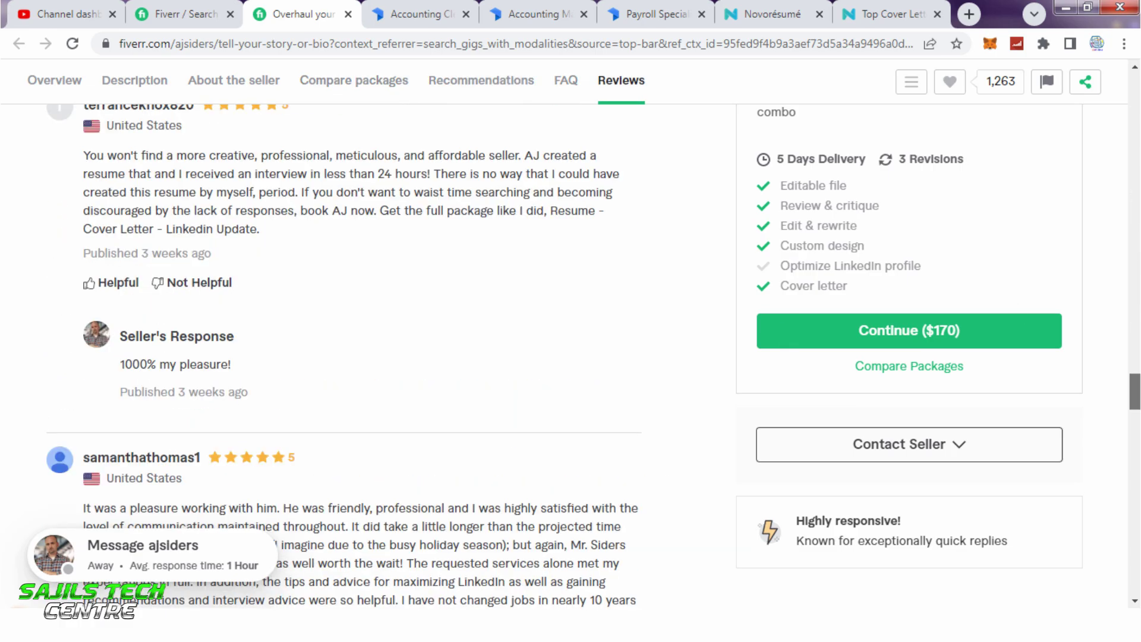
scroll(1137, 359, "up", 5)
scroll(1137, 360, "up", 1)
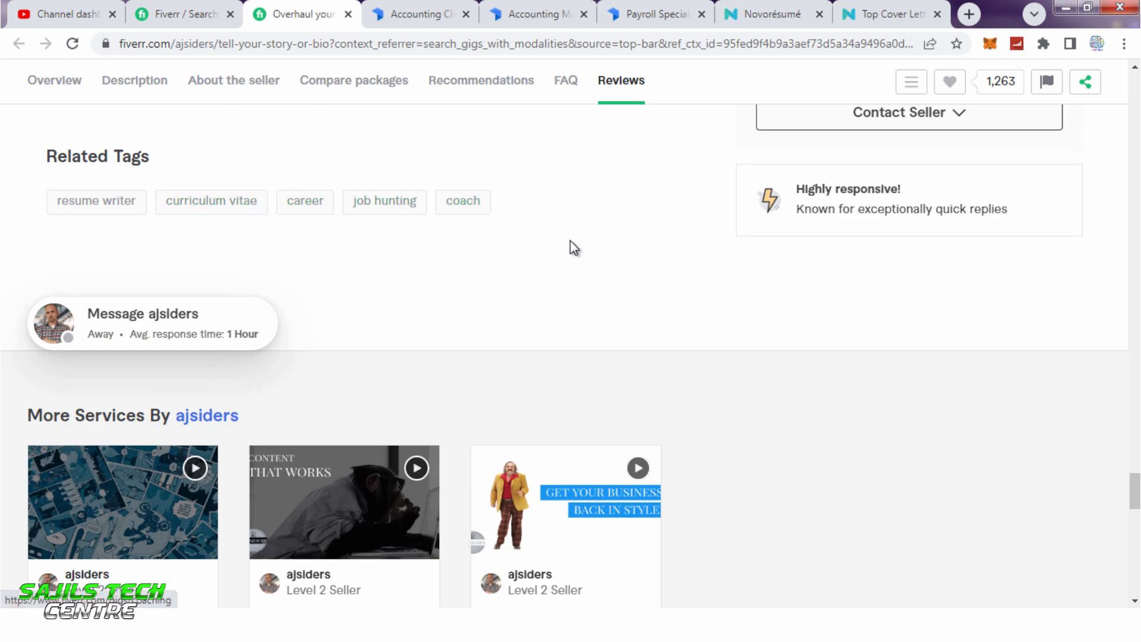
scroll(594, 255, "up", 5)
scroll(539, 327, "up", 15)
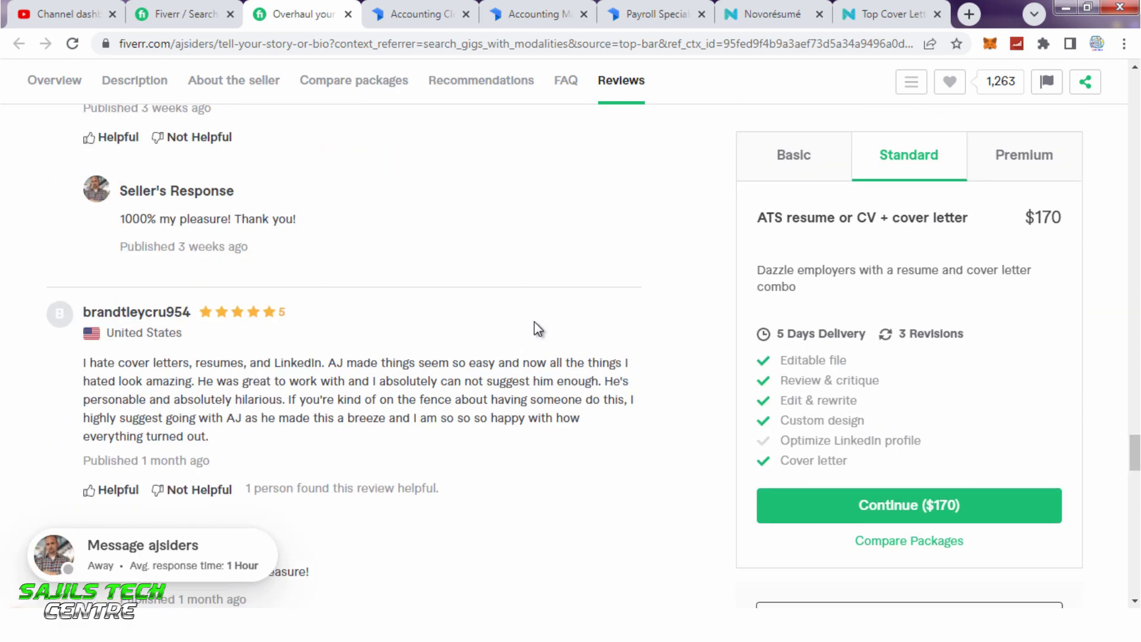
scroll(568, 282, "up", 15)
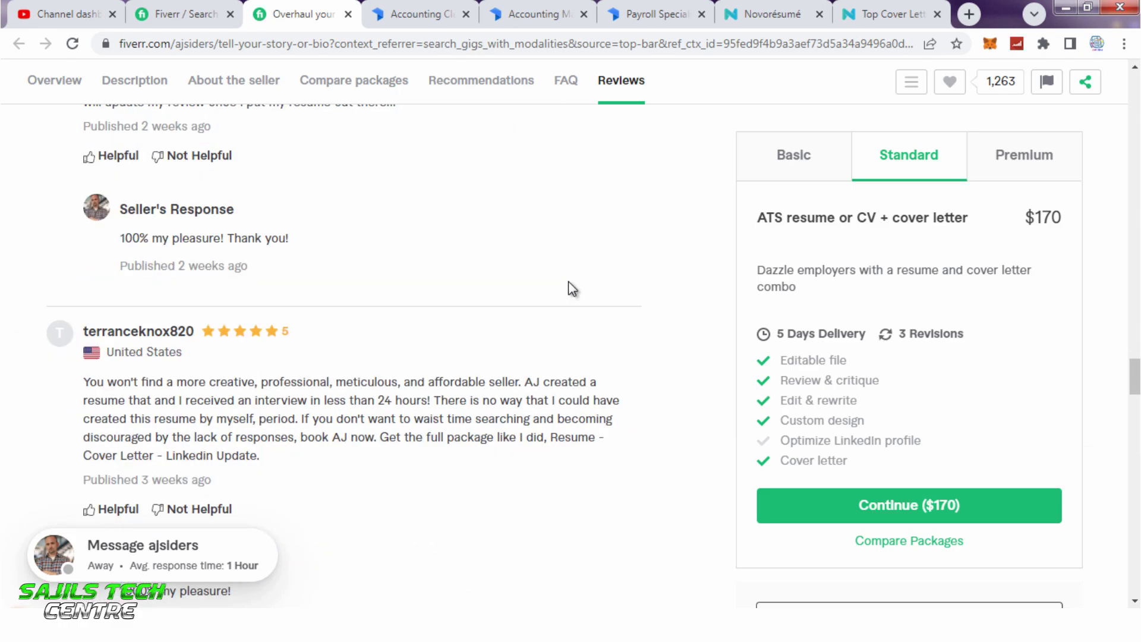
scroll(571, 285, "up", 15)
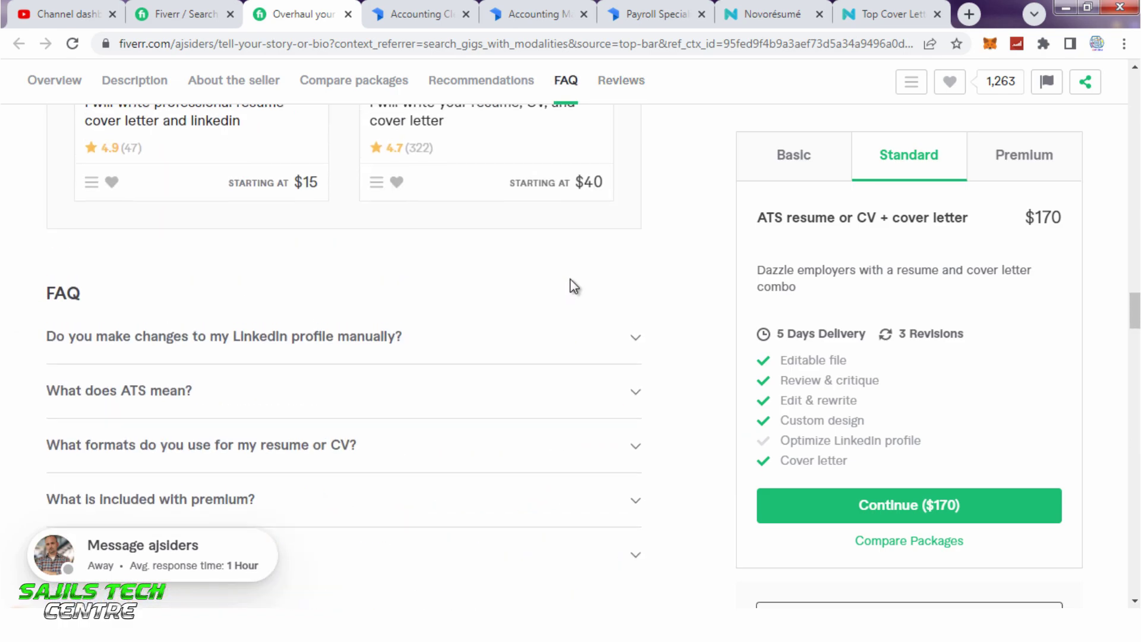
- Look back over the gig's gallery, featured buyer review and About This Gig description
scroll(566, 286, "up", 15)
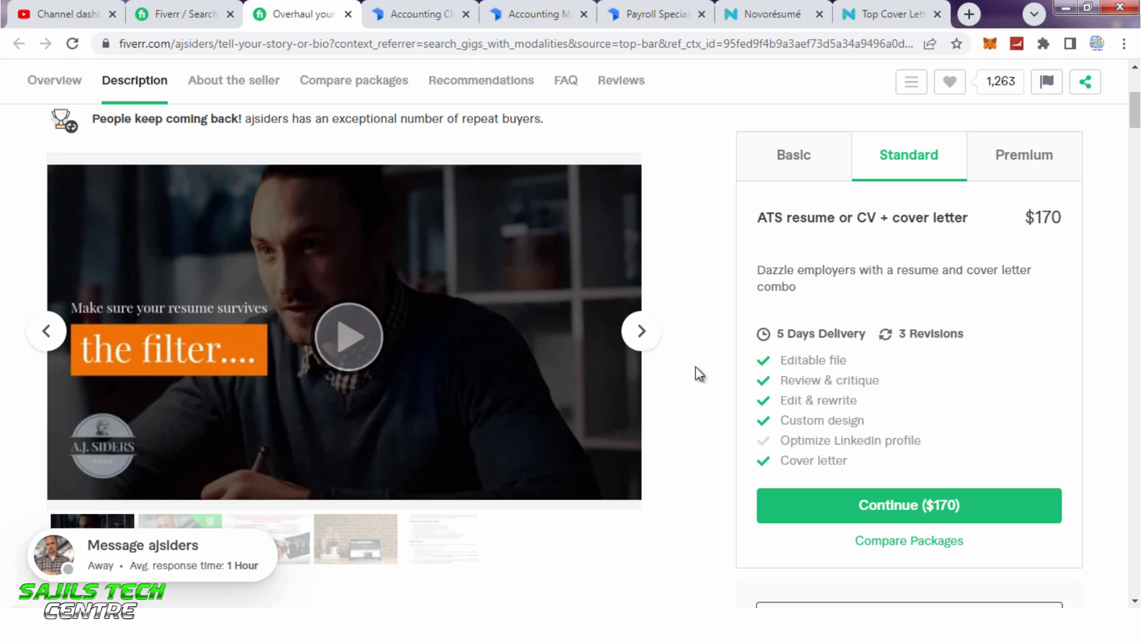
scroll(782, 356, "down", 3)
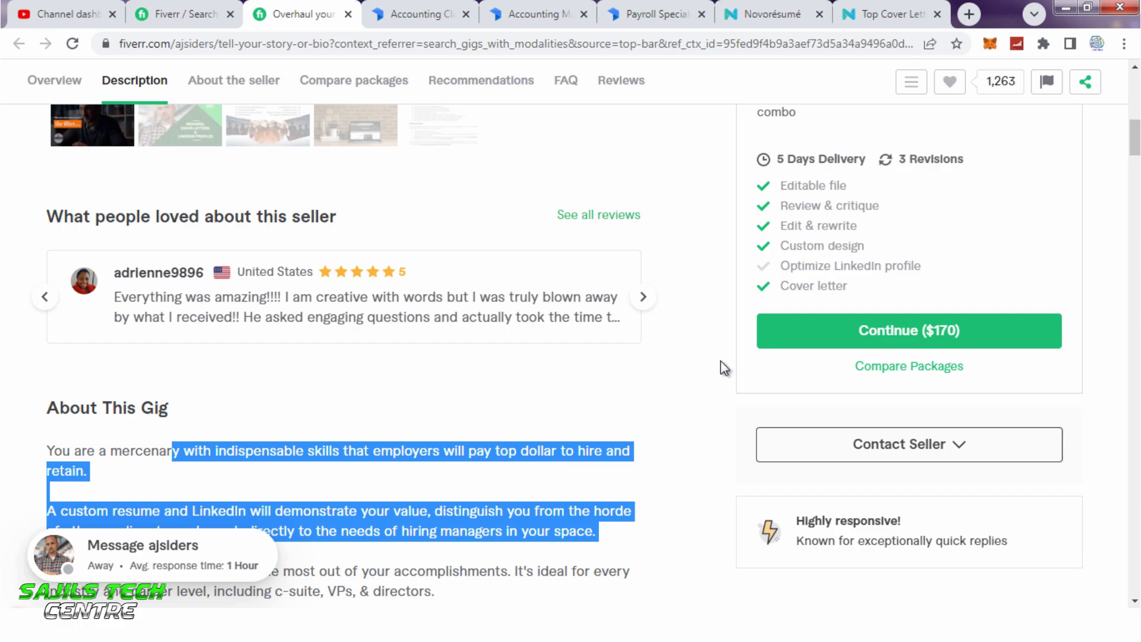
scroll(720, 360, "down", 3)
scroll(720, 360, "up", 7)
- Revisit the Zety accounting clerk resume article with its list of related guides, and the accounting manager resume article
left_click(415, 2)
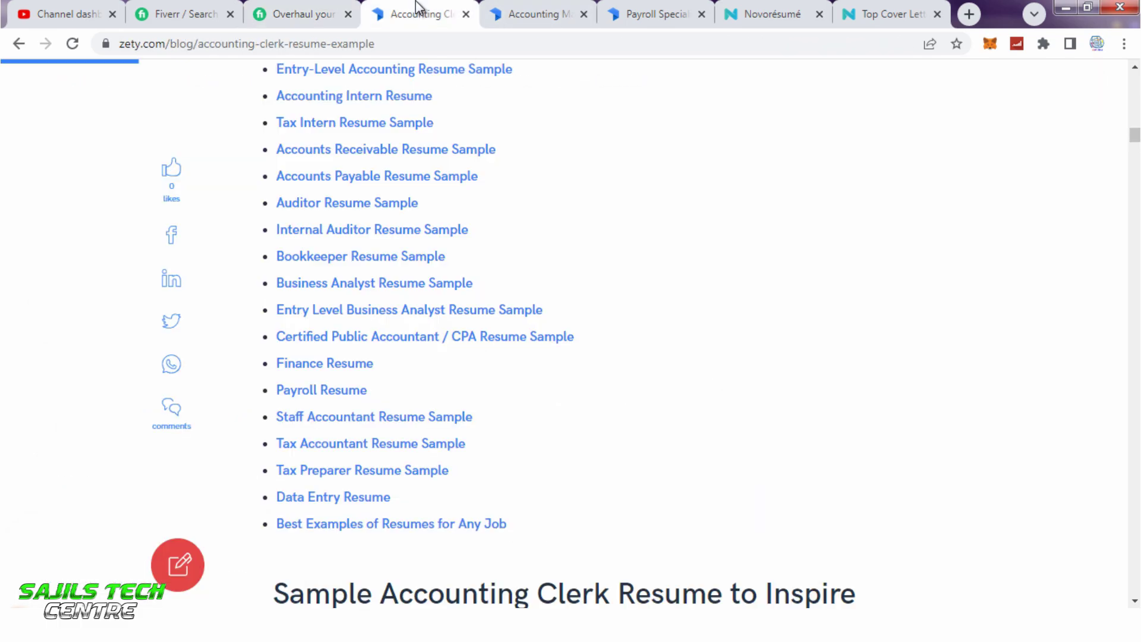
scroll(662, 277, "up", 5)
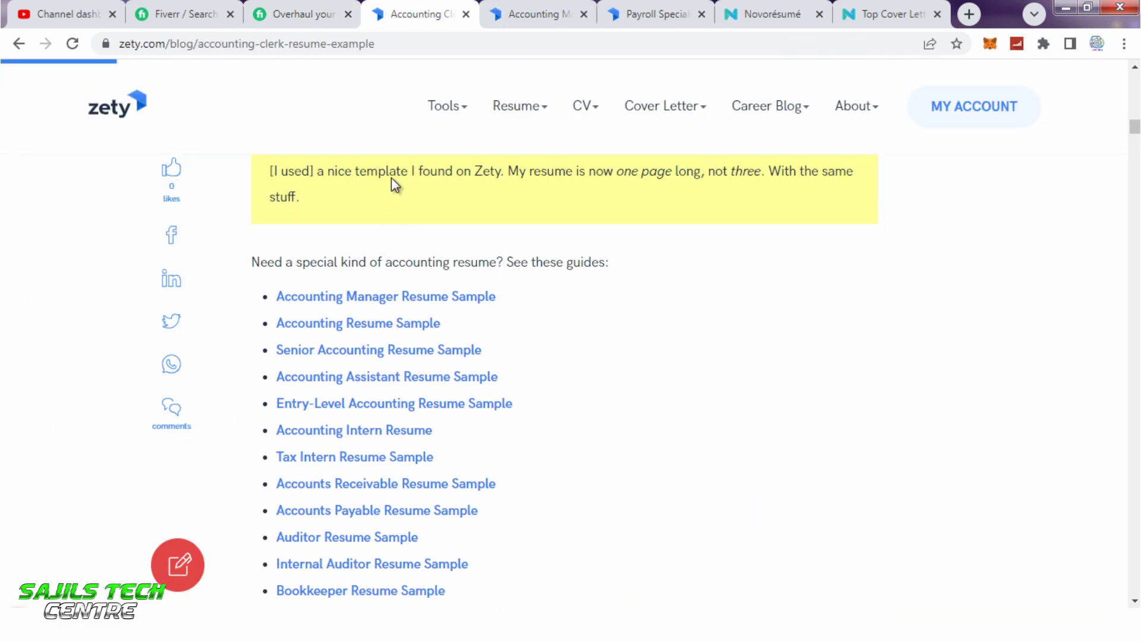
scroll(402, 182, "up", 1)
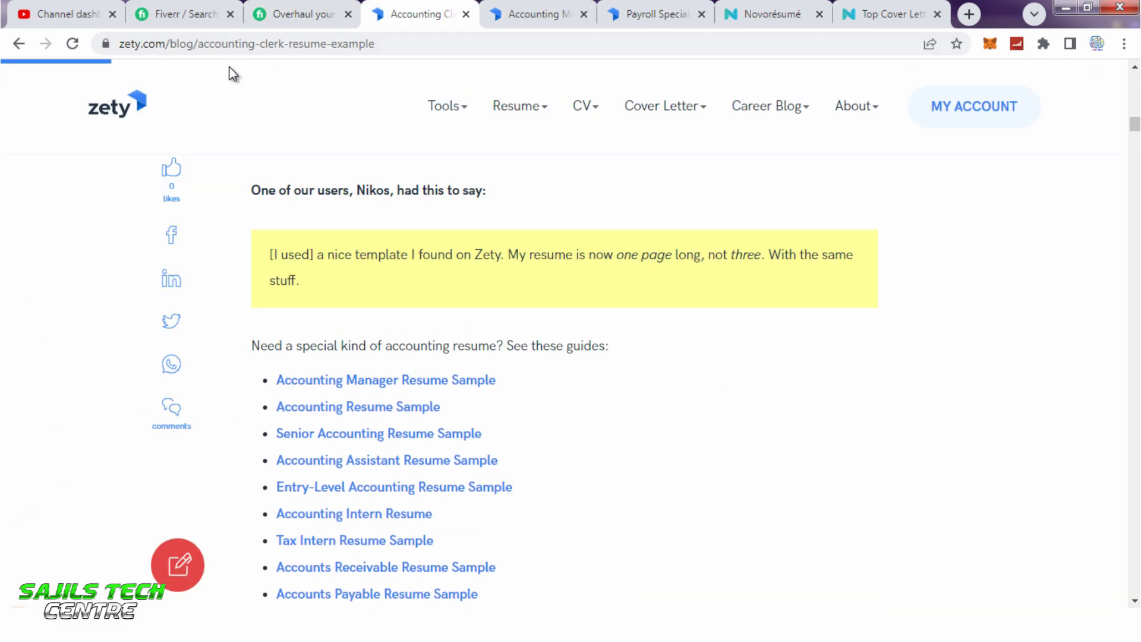
left_click(543, 8)
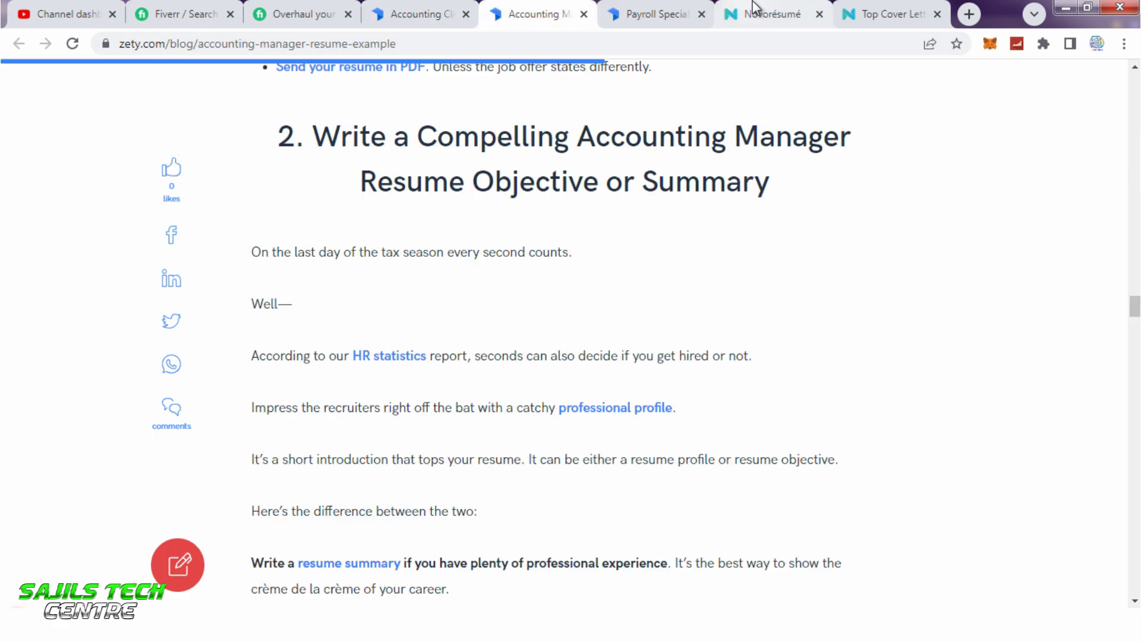
- Look over the cover letter draft in the Novorésumé editor, from the header to the closing signature
left_click(767, 13)
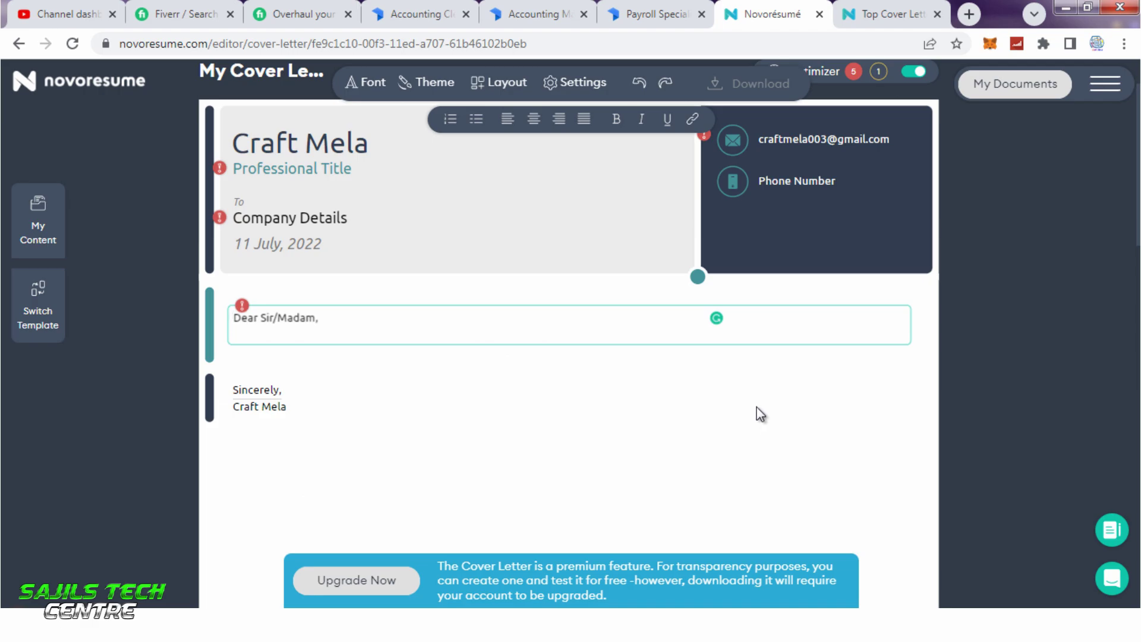
scroll(760, 414, "up", 2)
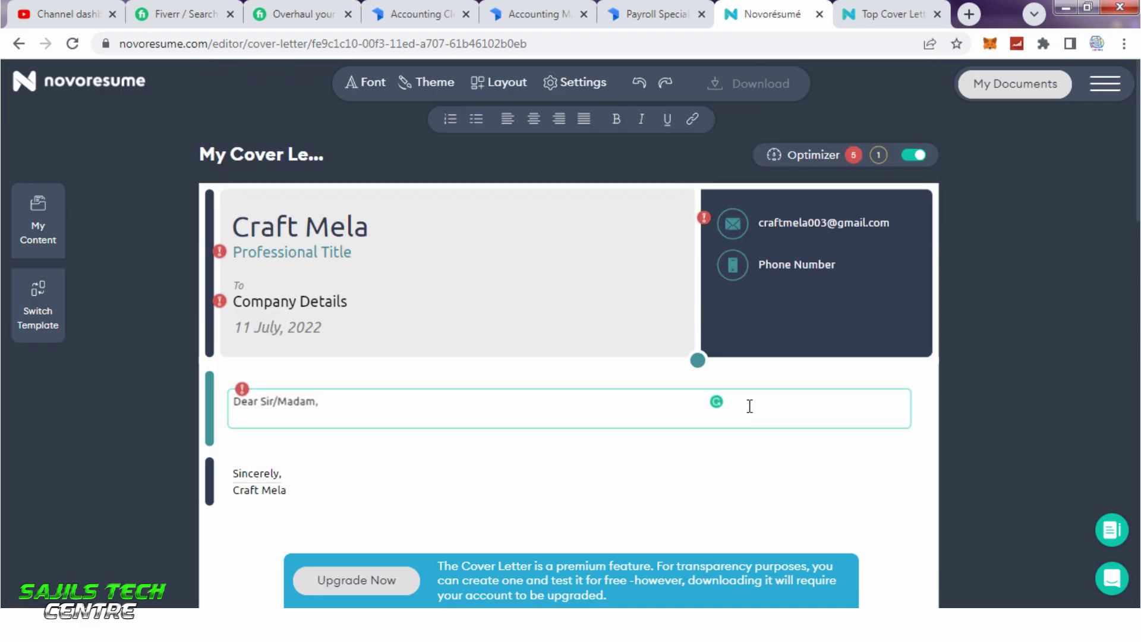
scroll(543, 345, "down", 2)
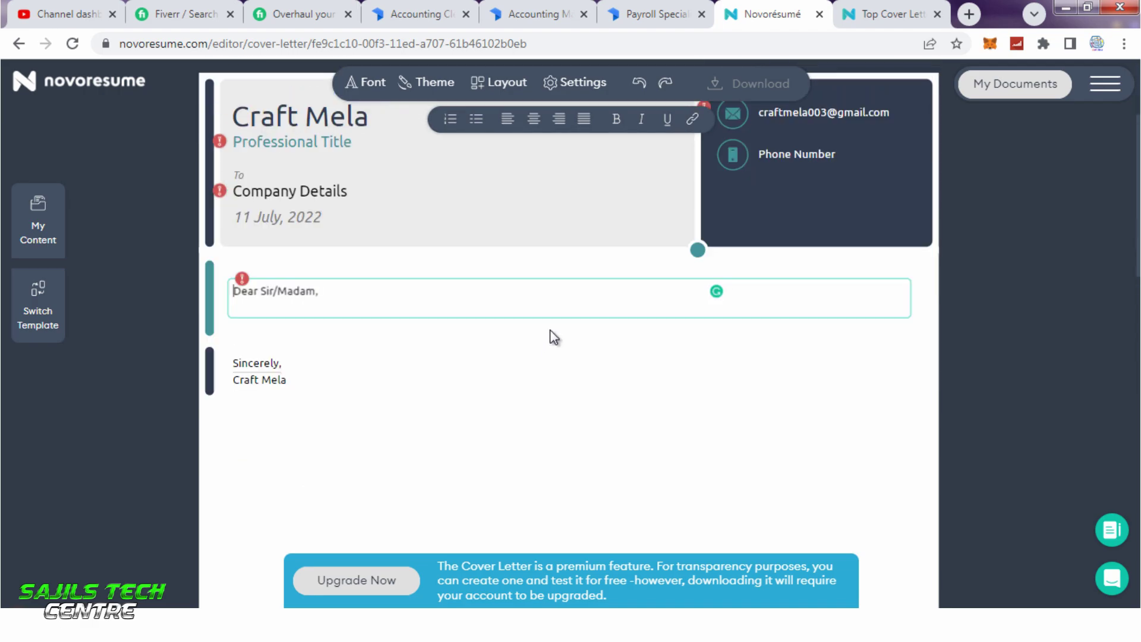
scroll(550, 336, "up", 2)
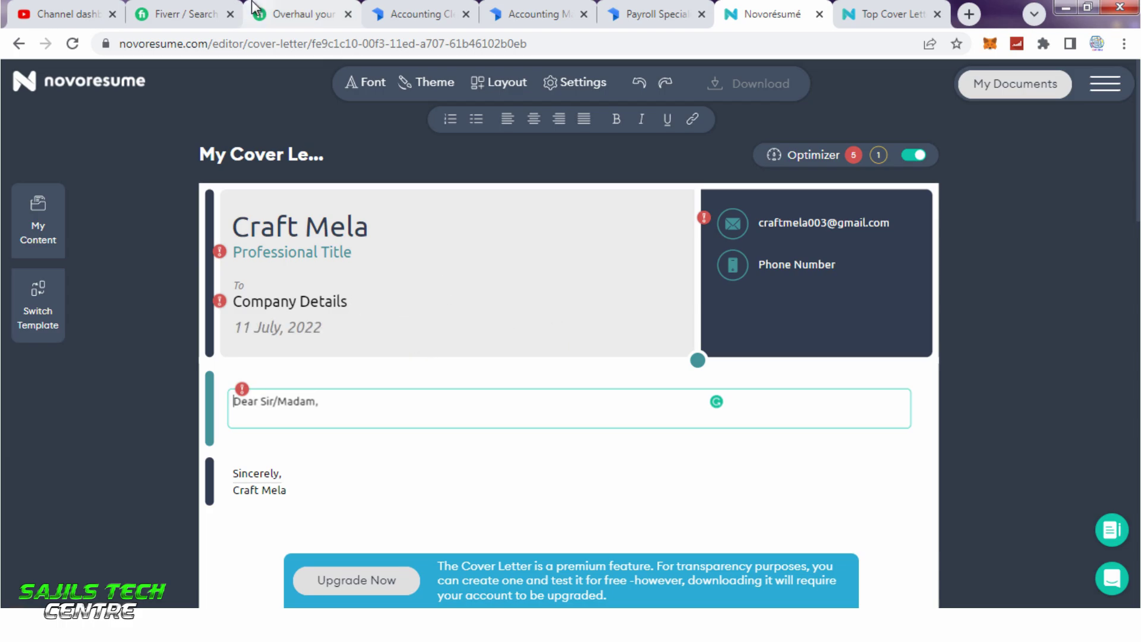
- Browse the Fiverr resume search results, comparing the gigs' starting prices, ratings and price-range groups
left_click(297, 8)
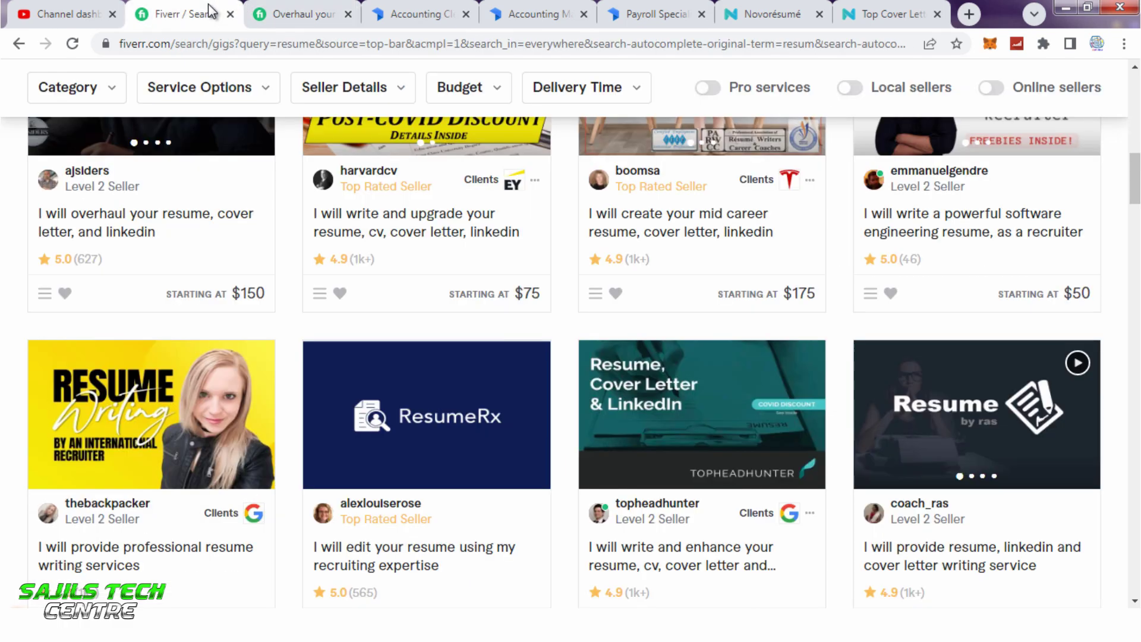
left_click(205, 13)
scroll(525, 274, "down", 4)
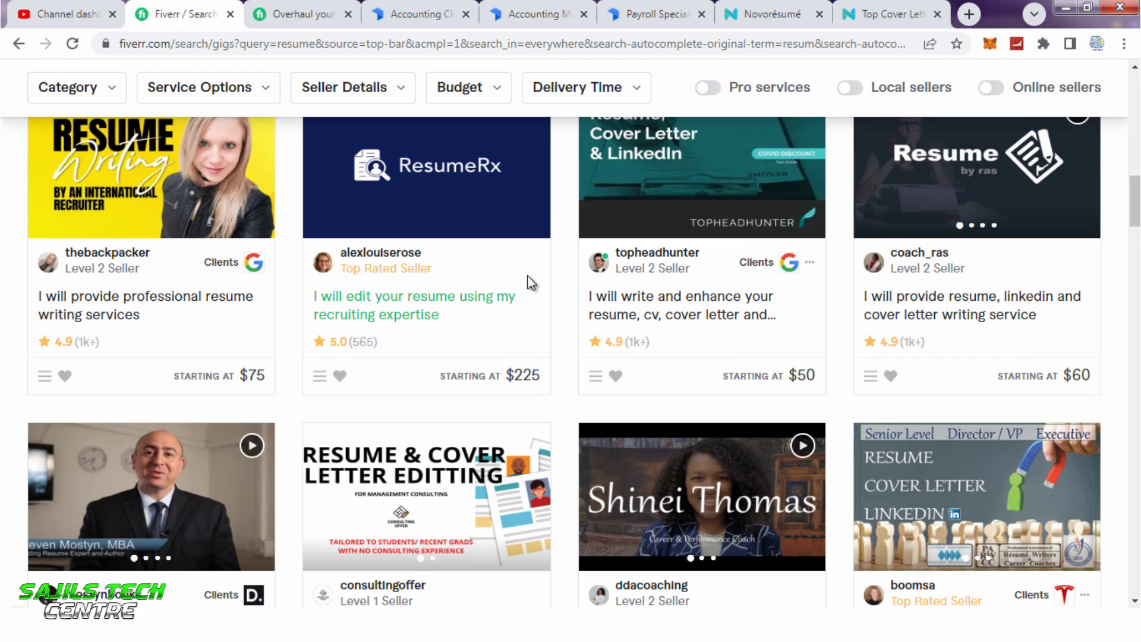
scroll(471, 367, "down", 3)
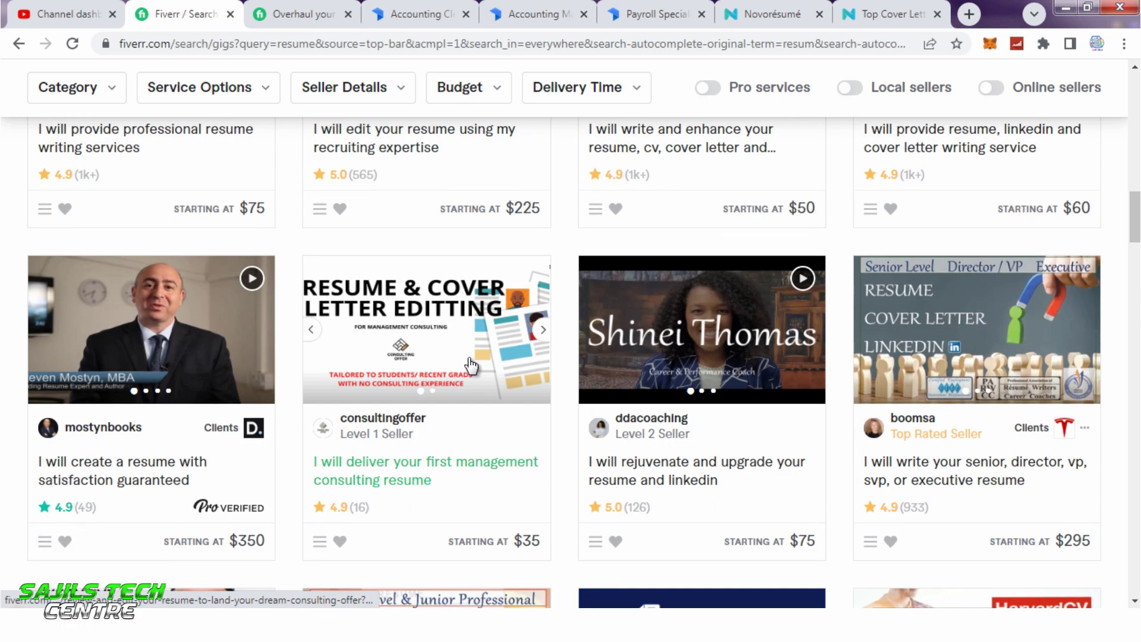
scroll(472, 364, "down", 5)
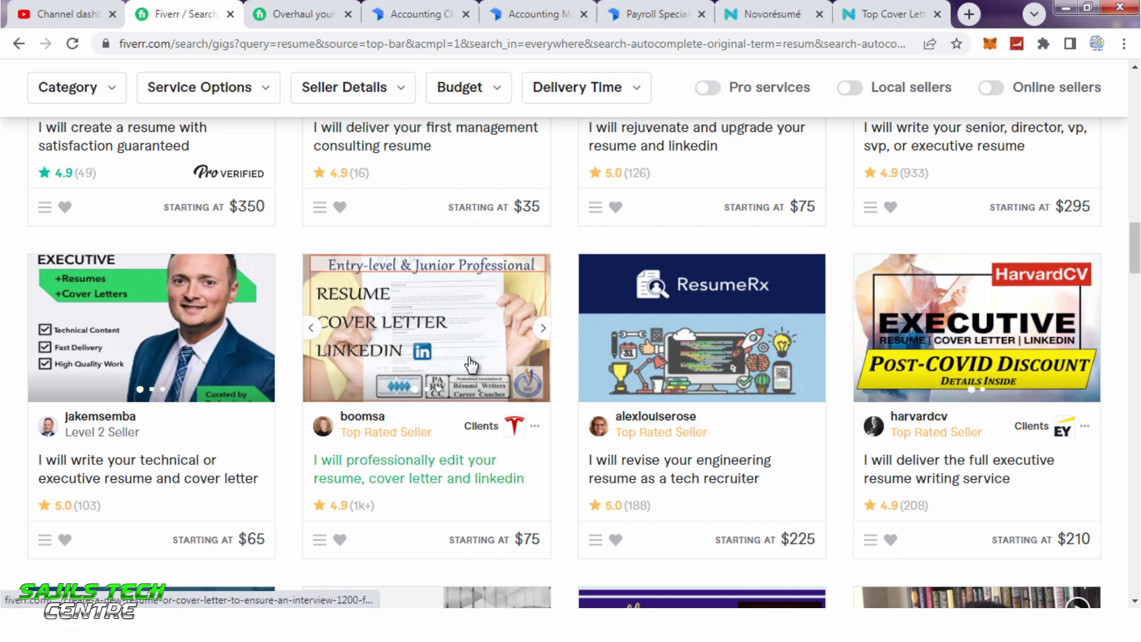
scroll(472, 364, "down", 3)
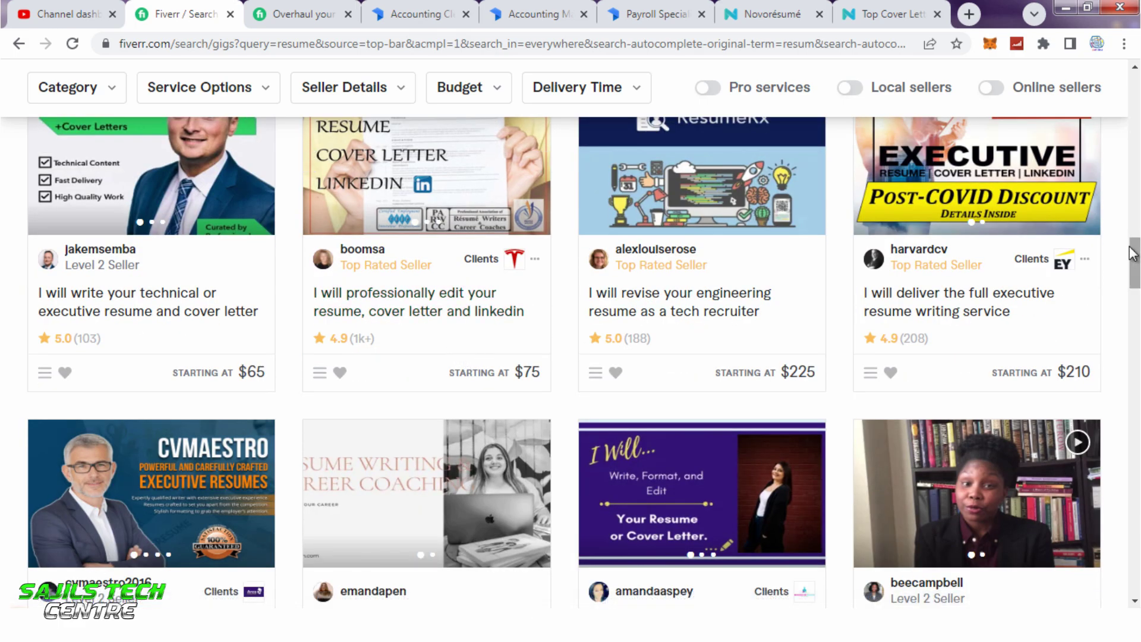
left_click_drag(1136, 265, 1137, 288)
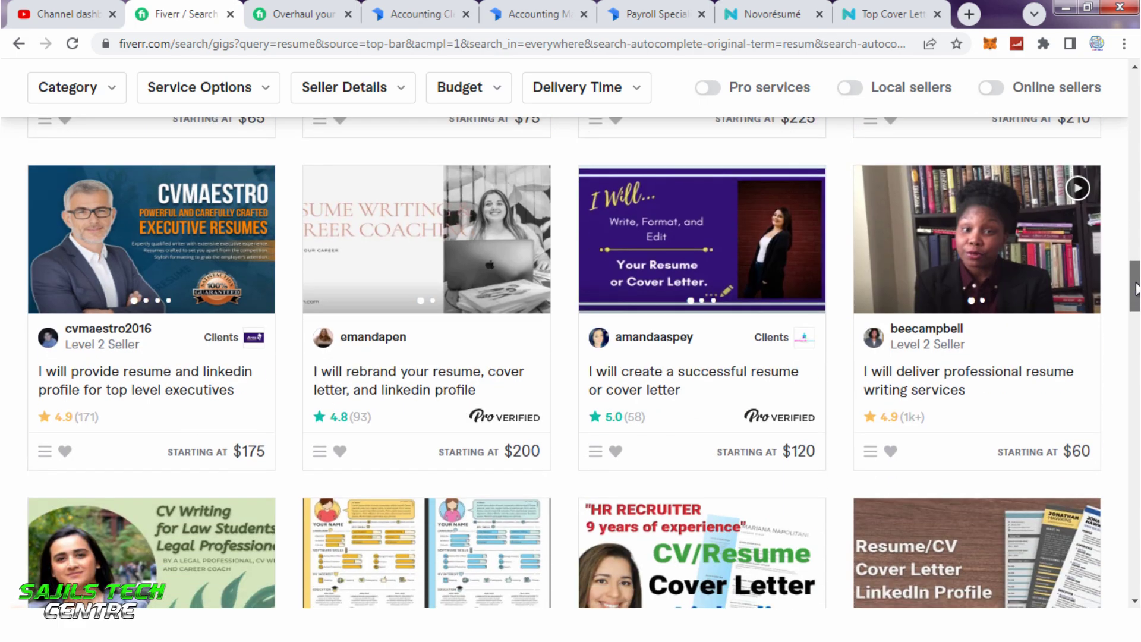
left_click_drag(1137, 289, 1137, 132)
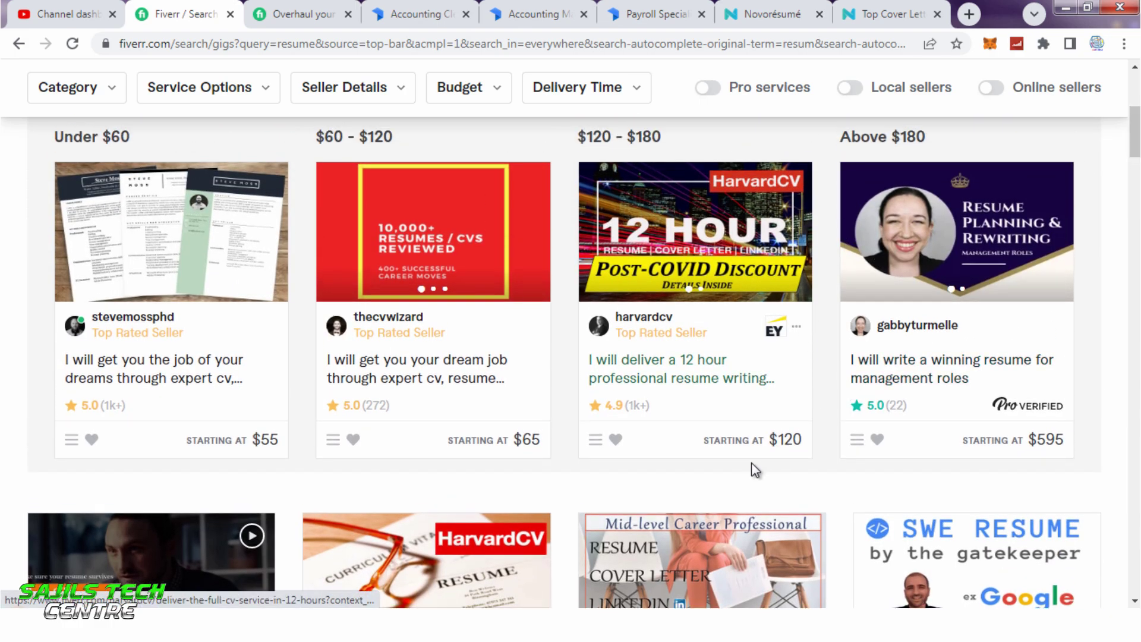
scroll(751, 463, "down", 8)
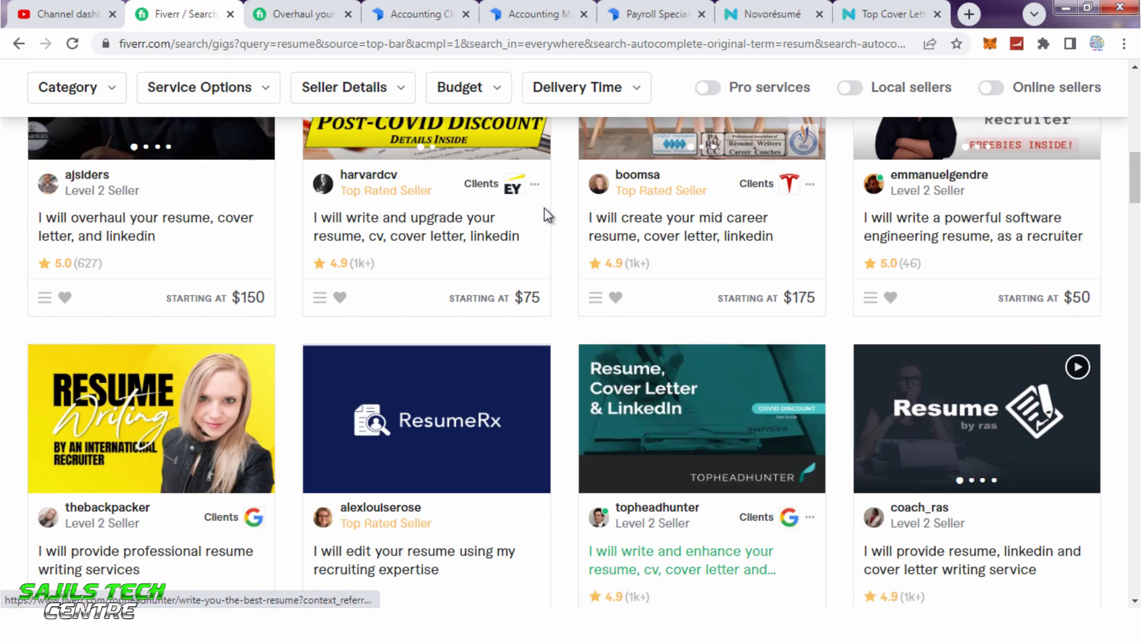
- Review the sample resume content in the Zety accounting manager article, including its certifications and membership sections
left_click(525, 3)
scroll(654, 256, "up", 2)
scroll(654, 257, "up", 10)
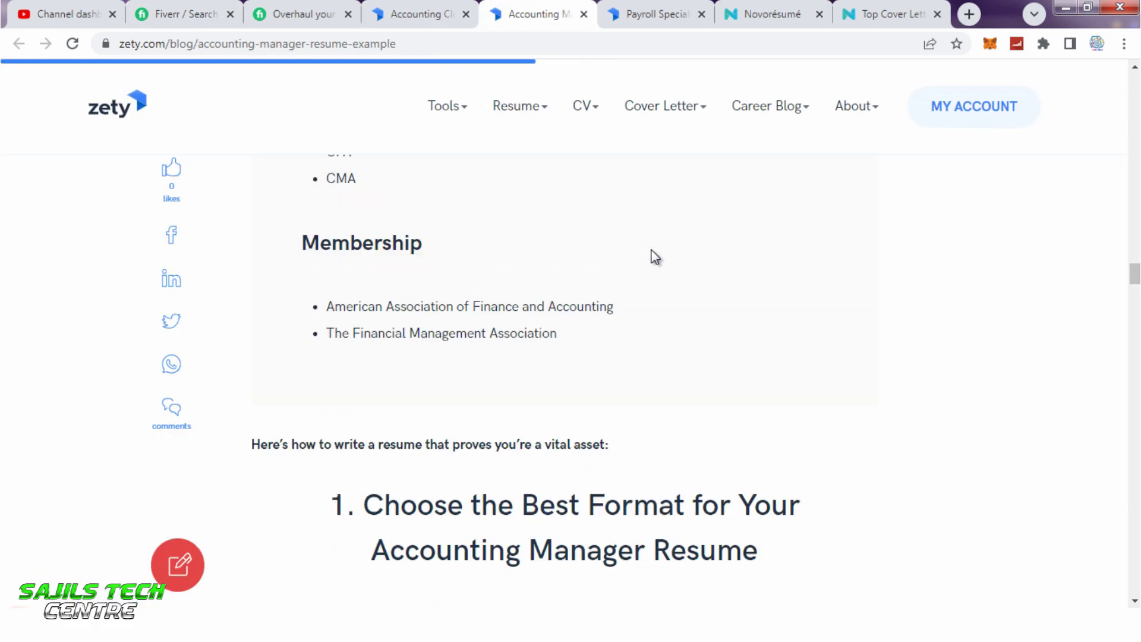
left_click(737, 5)
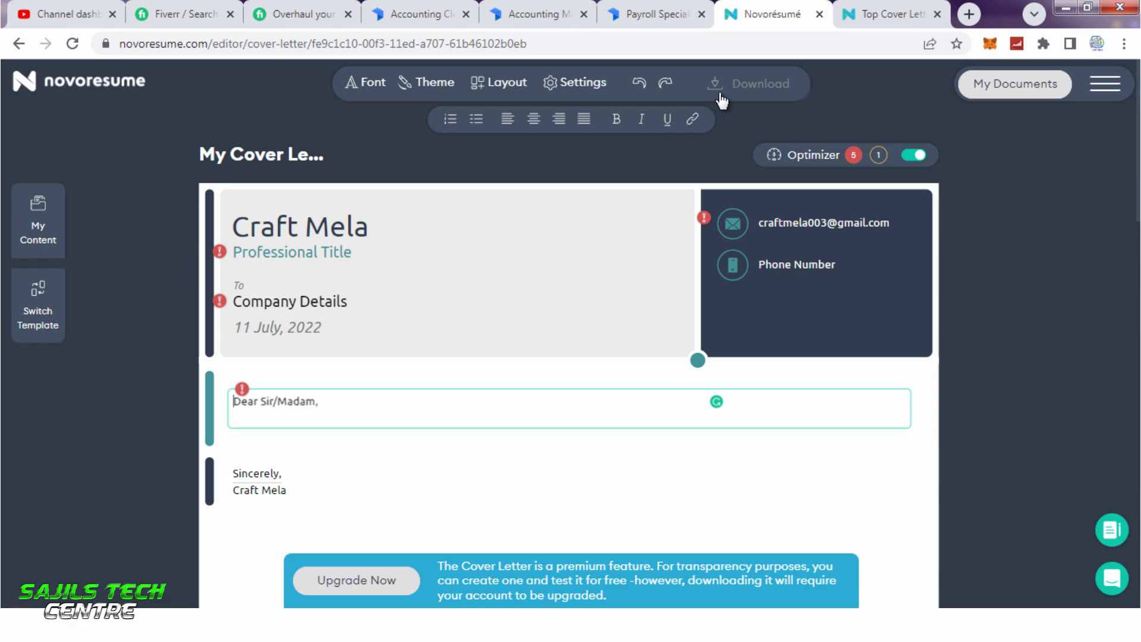
left_click(236, 44)
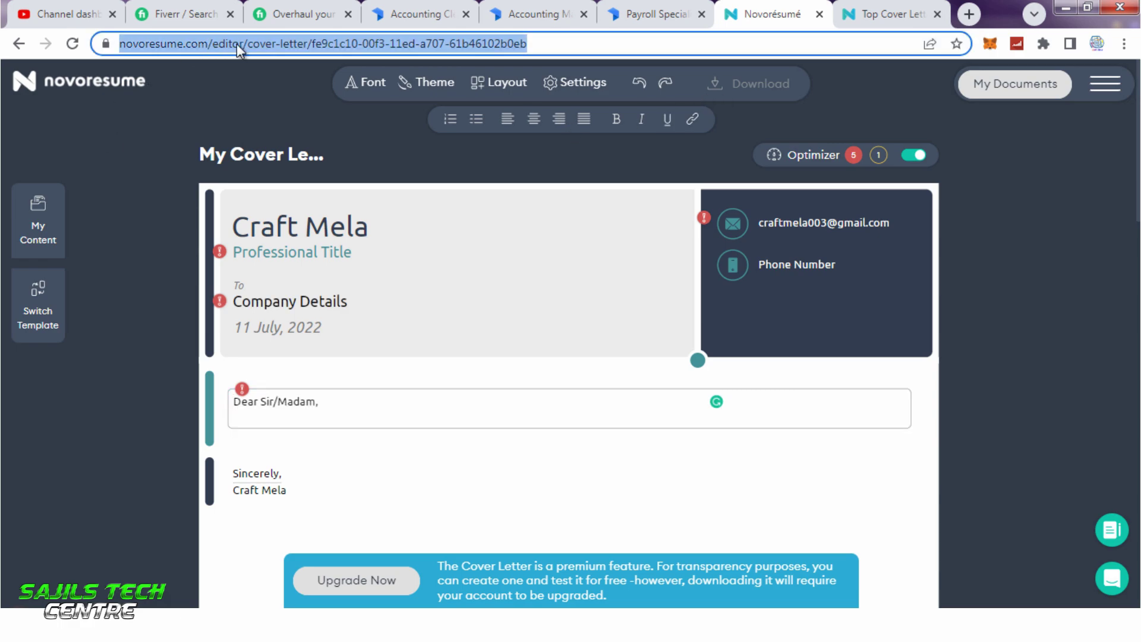
left_click(204, 44)
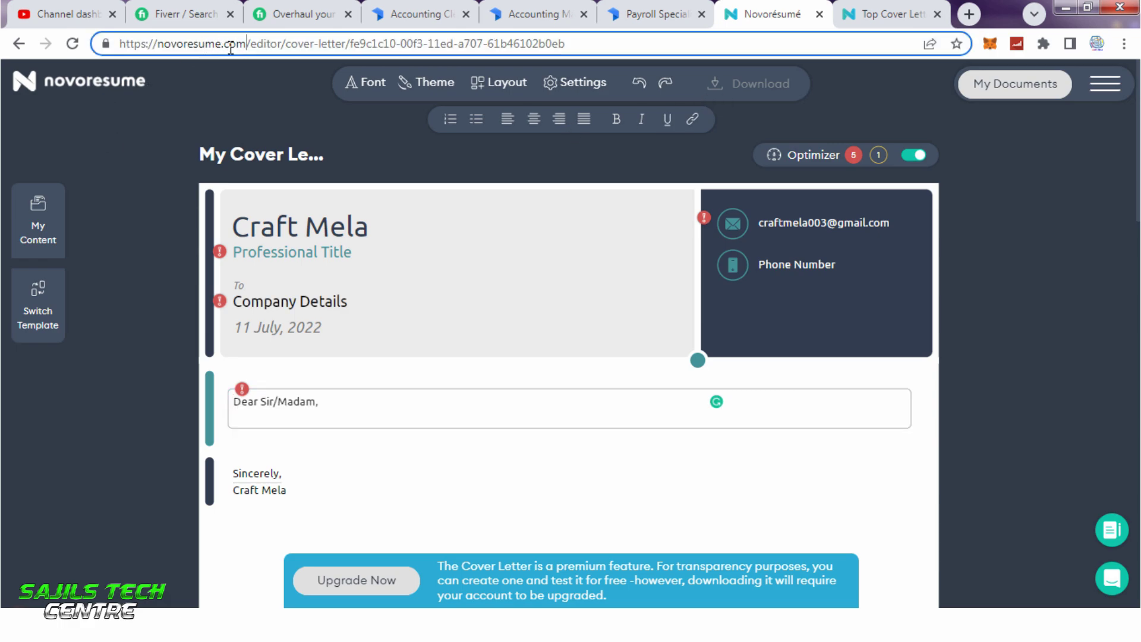
left_click_drag(245, 45, 119, 44)
right_click(158, 43)
left_click(205, 102)
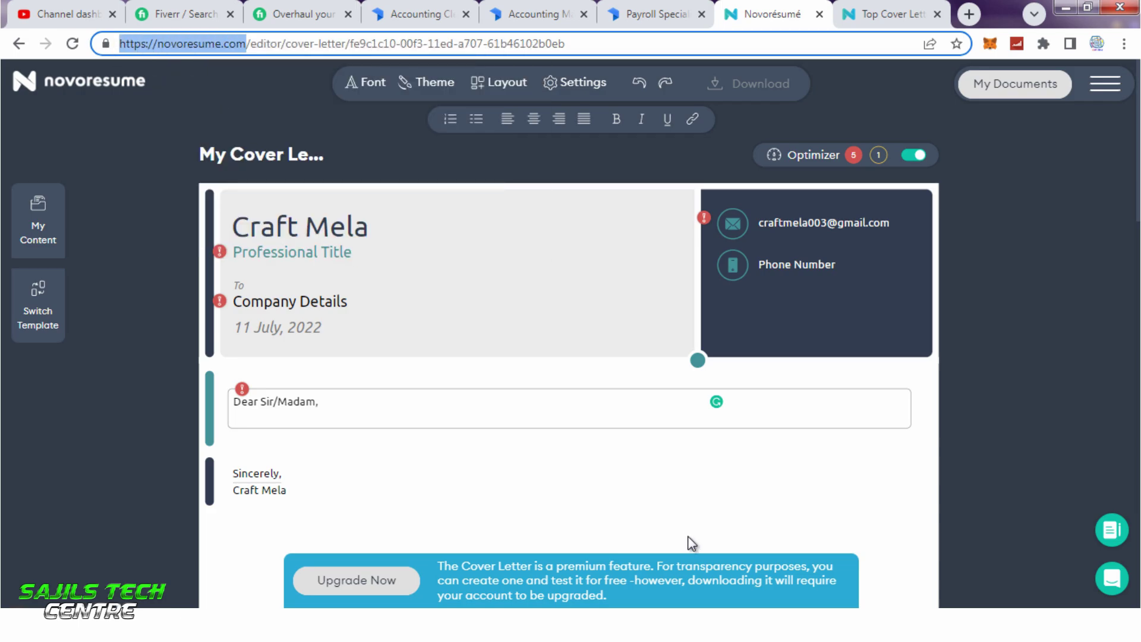
- Check the rest of the cover letter draft and the opening of Novorésumé's Cover Letter Examples for 2022 article
scroll(690, 528, "down", 4)
left_click(892, 14)
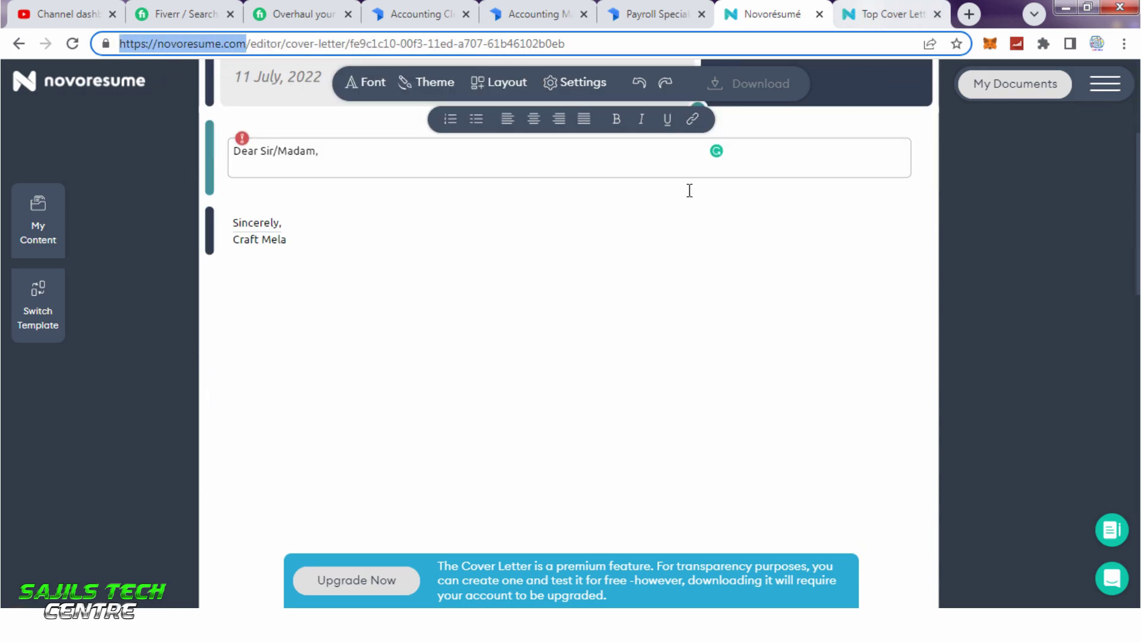
scroll(645, 321, "up", 7)
scroll(642, 315, "up", 8)
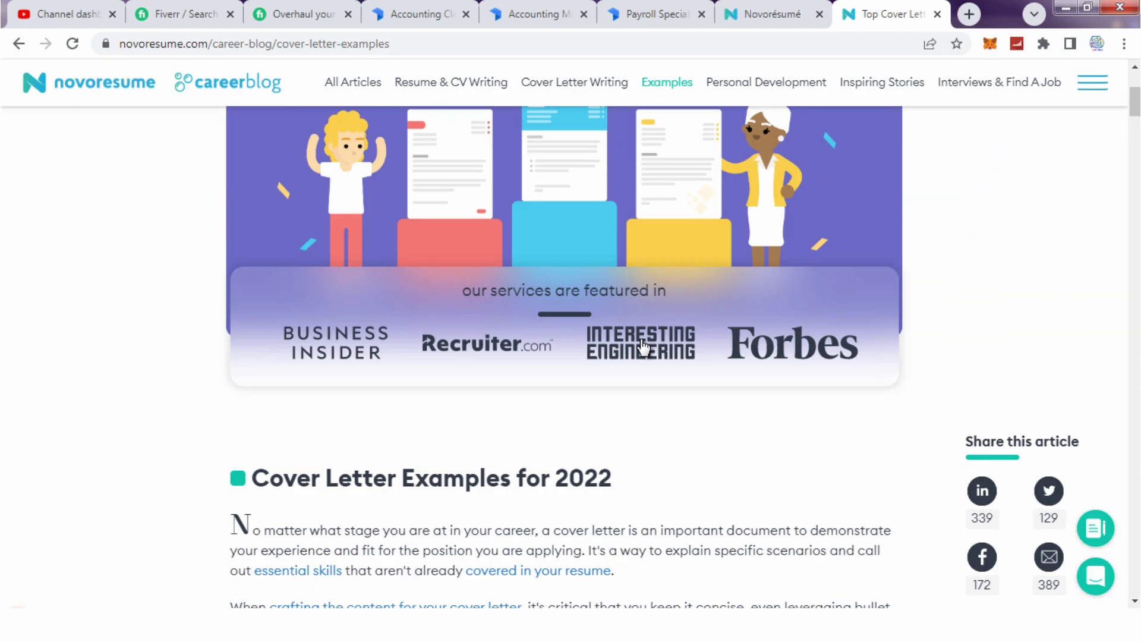